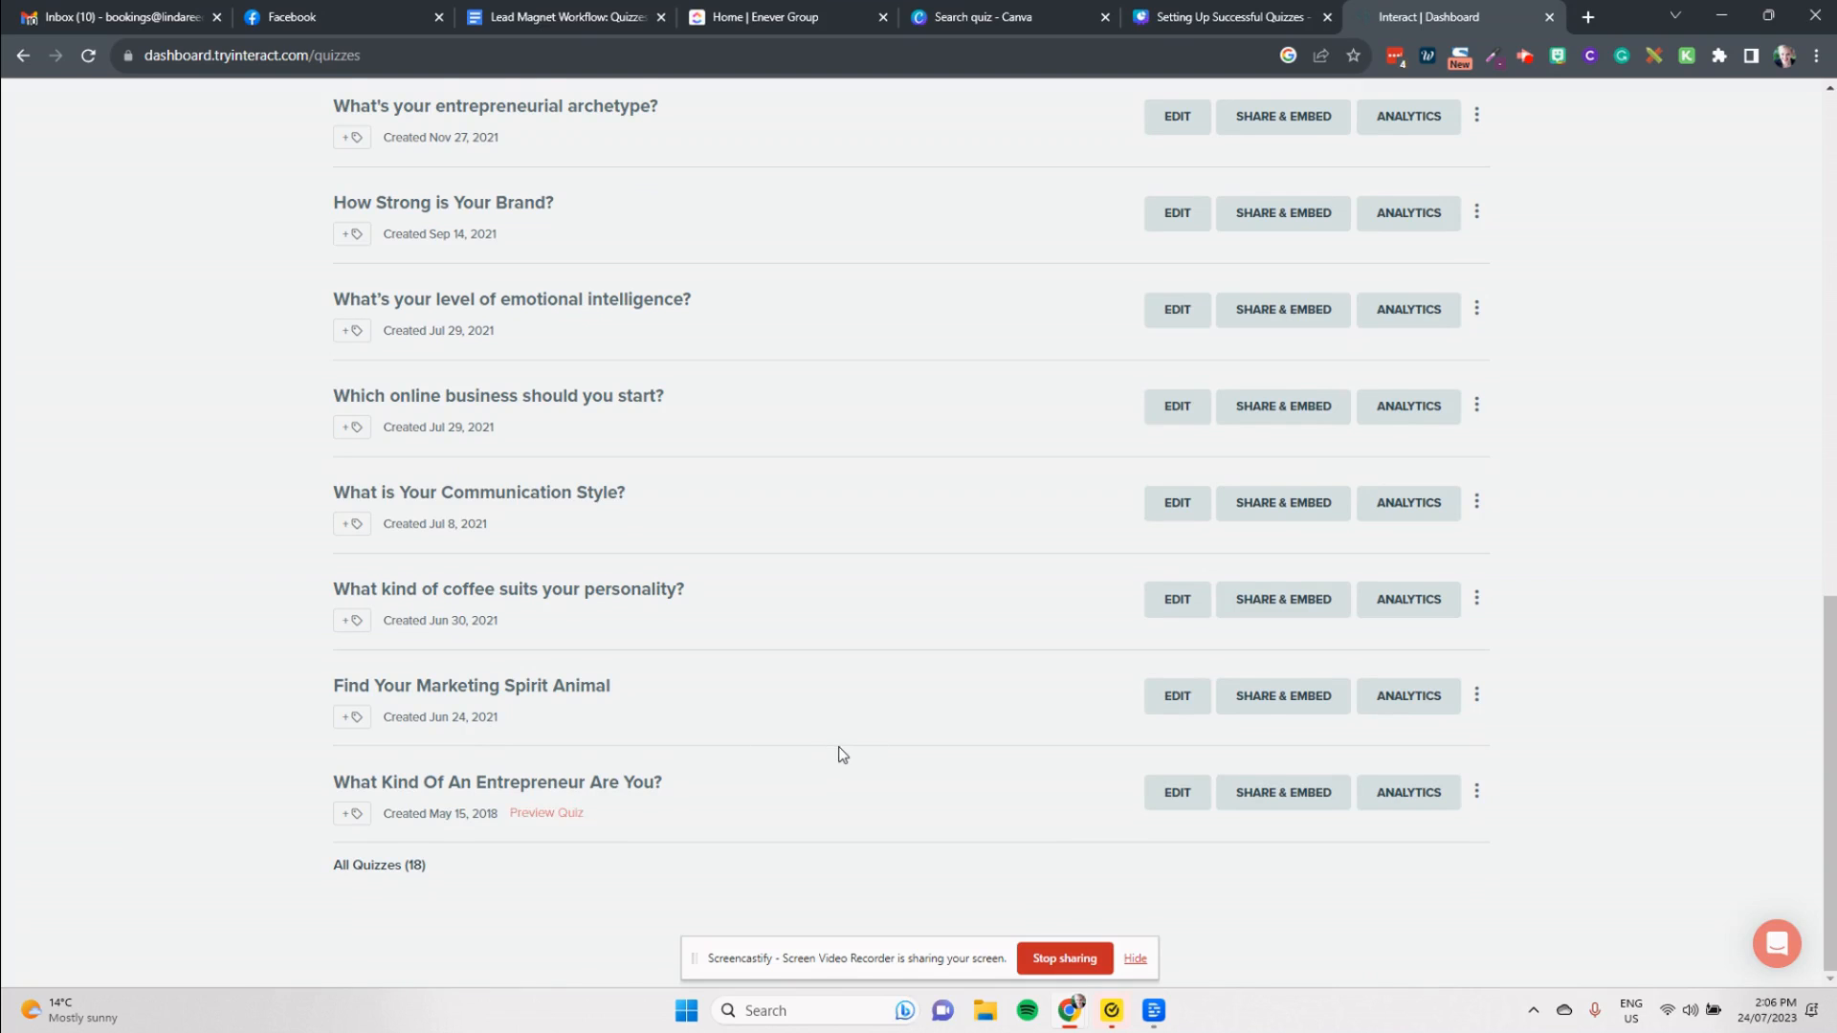
Step: Hide the screen-sharing notice and start creating a new quiz
{"action": "scroll", "coordinate": [841, 752], "scroll_direction": "up", "scroll_amount": 13}
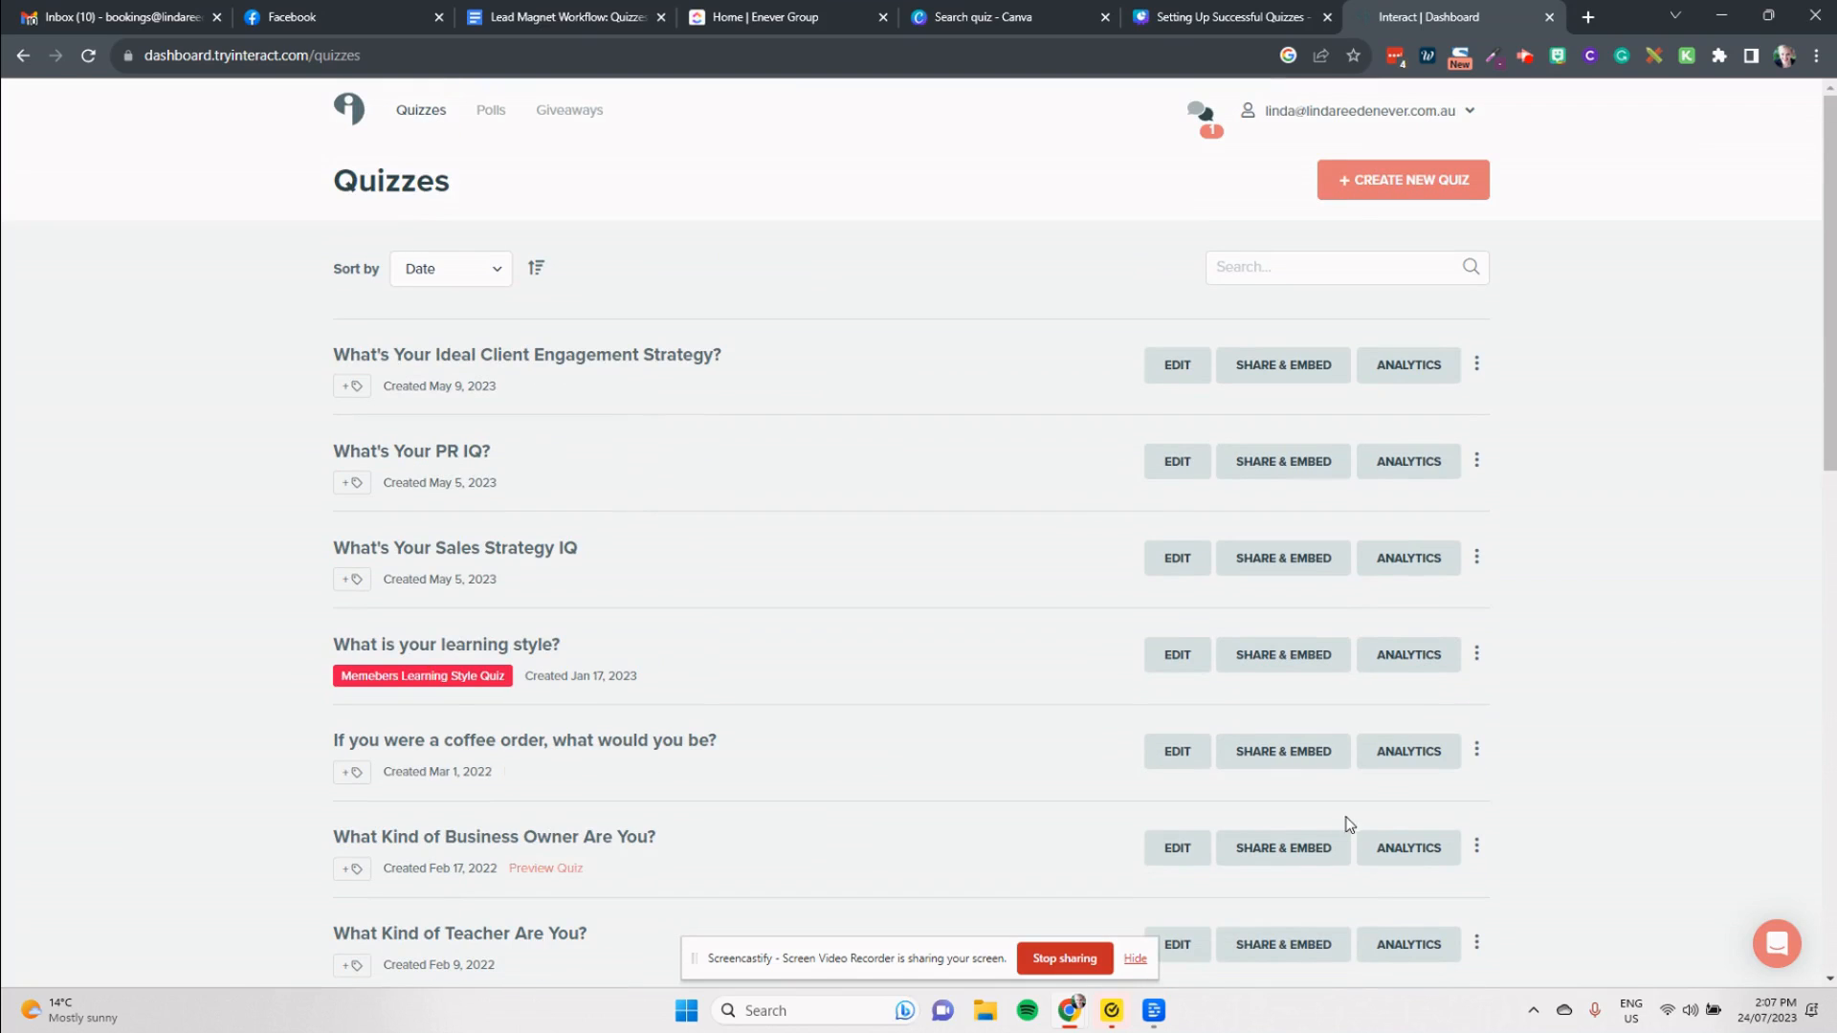
{"action": "left_click", "coordinate": [1132, 960]}
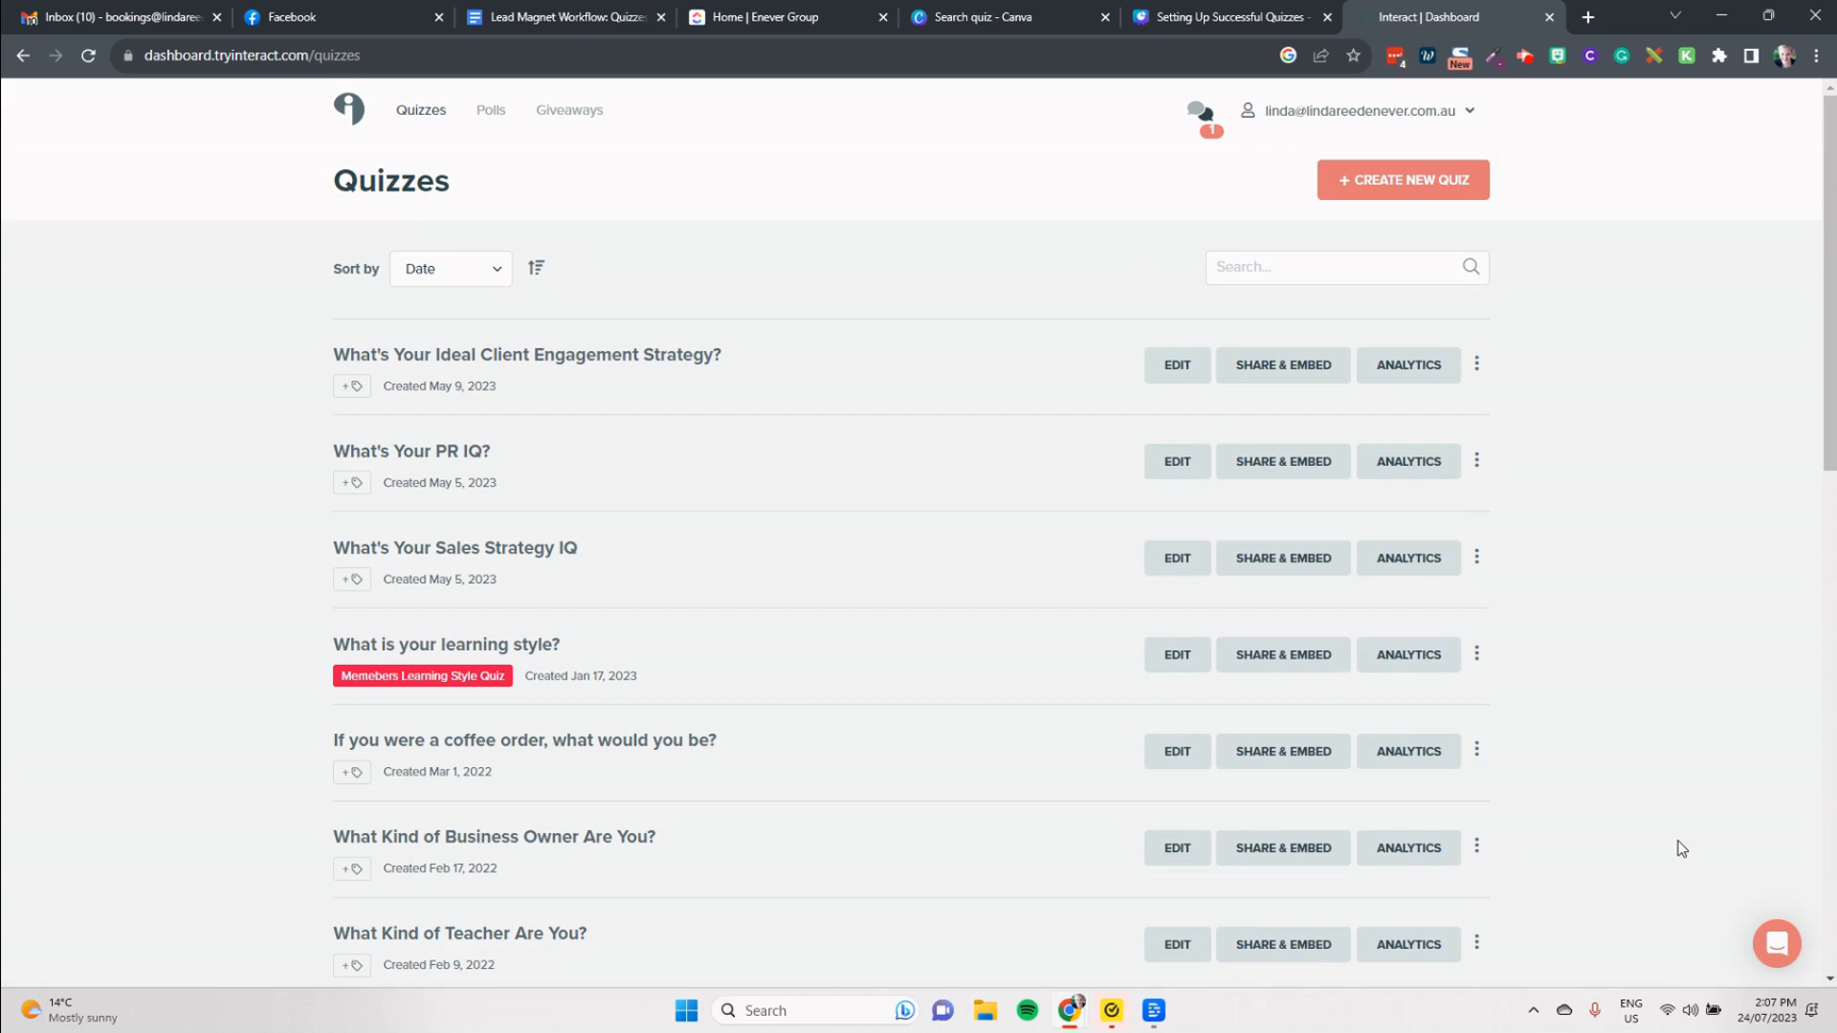
{"action": "left_click", "coordinate": [1451, 195]}
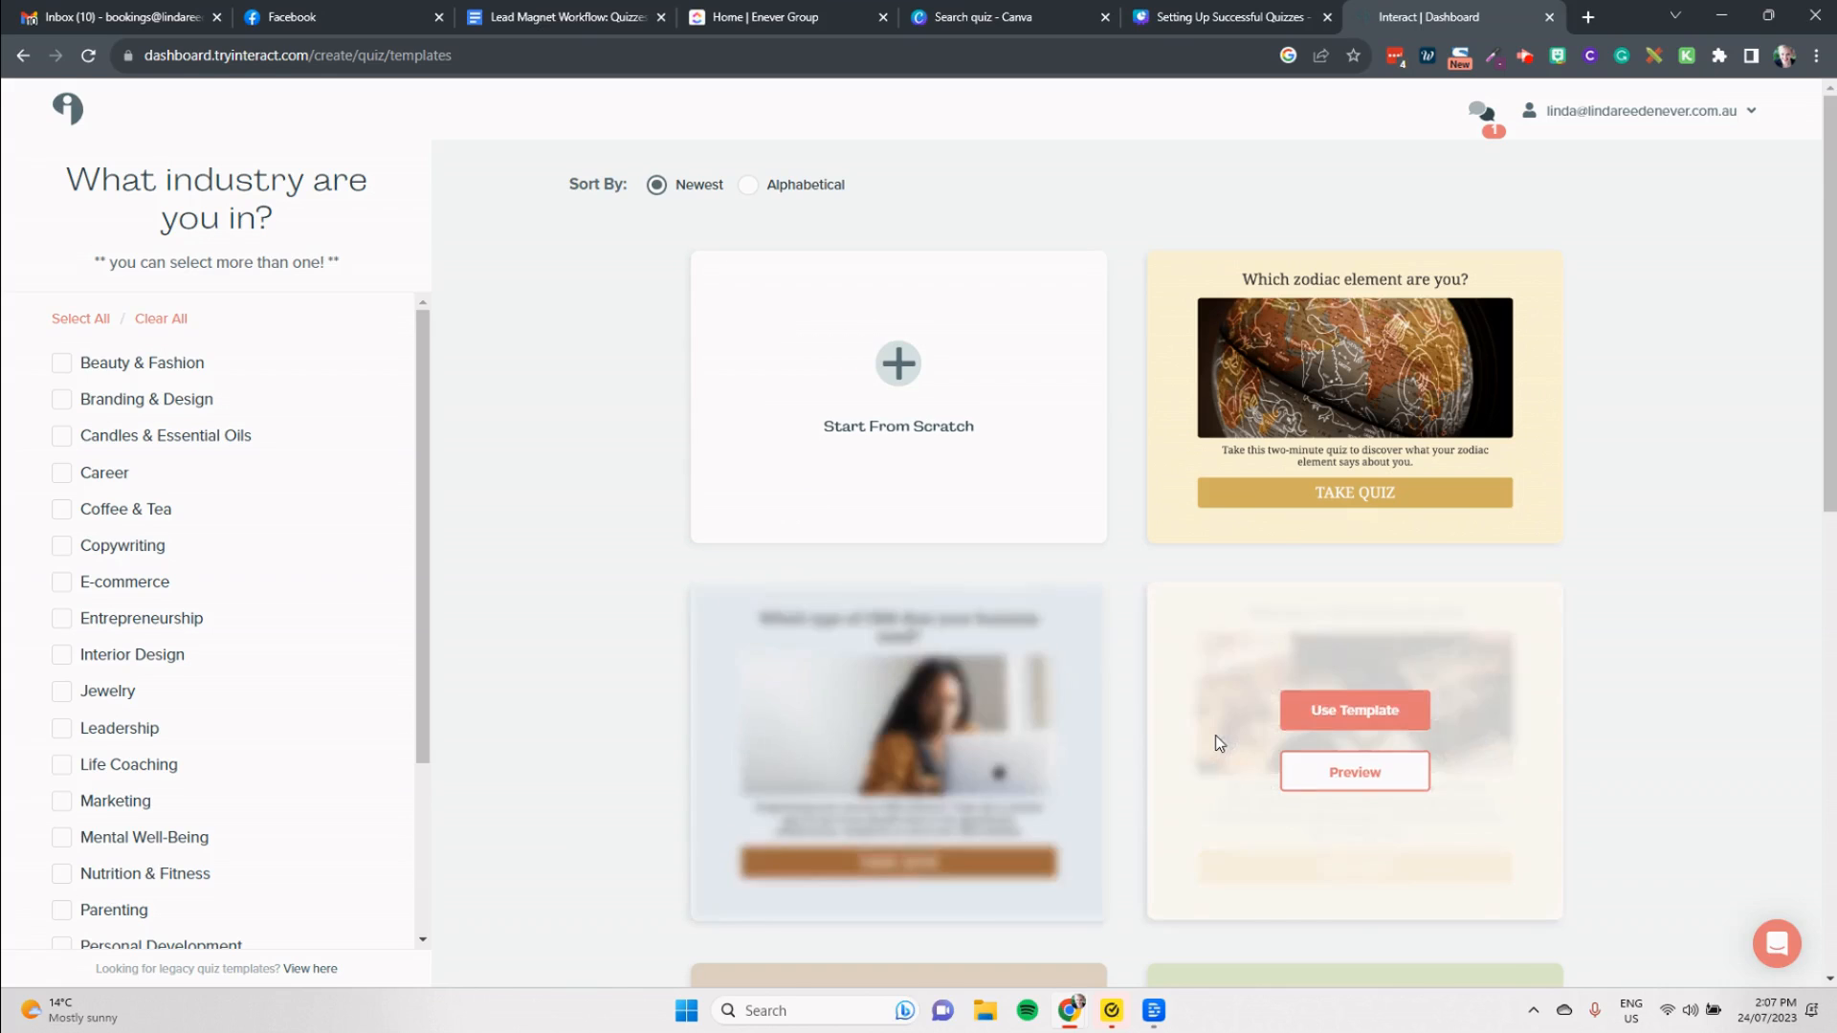
Step: Preview the "What should your business do next to level up?" template's questions and use it for the new quiz
{"action": "scroll", "coordinate": [1207, 742], "scroll_direction": "down", "scroll_amount": 3}
{"action": "scroll", "coordinate": [1196, 751], "scroll_direction": "down", "scroll_amount": 2}
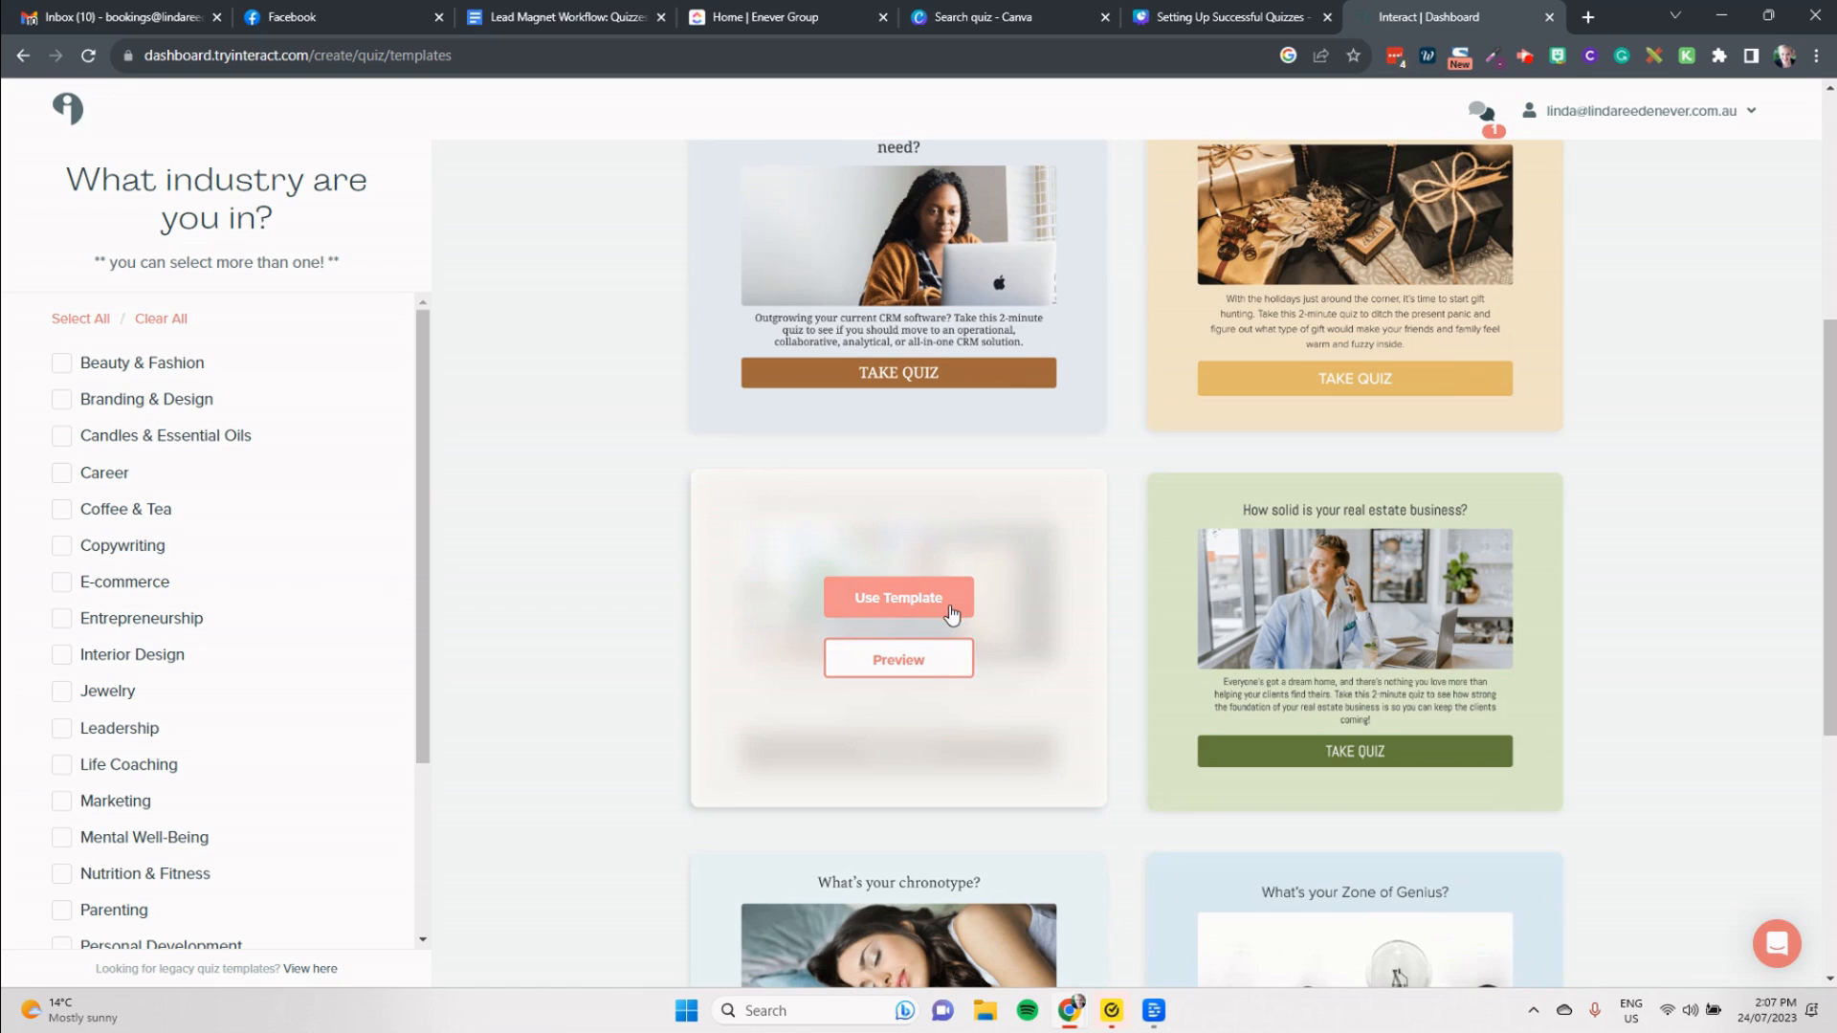
{"action": "left_click", "coordinate": [909, 667]}
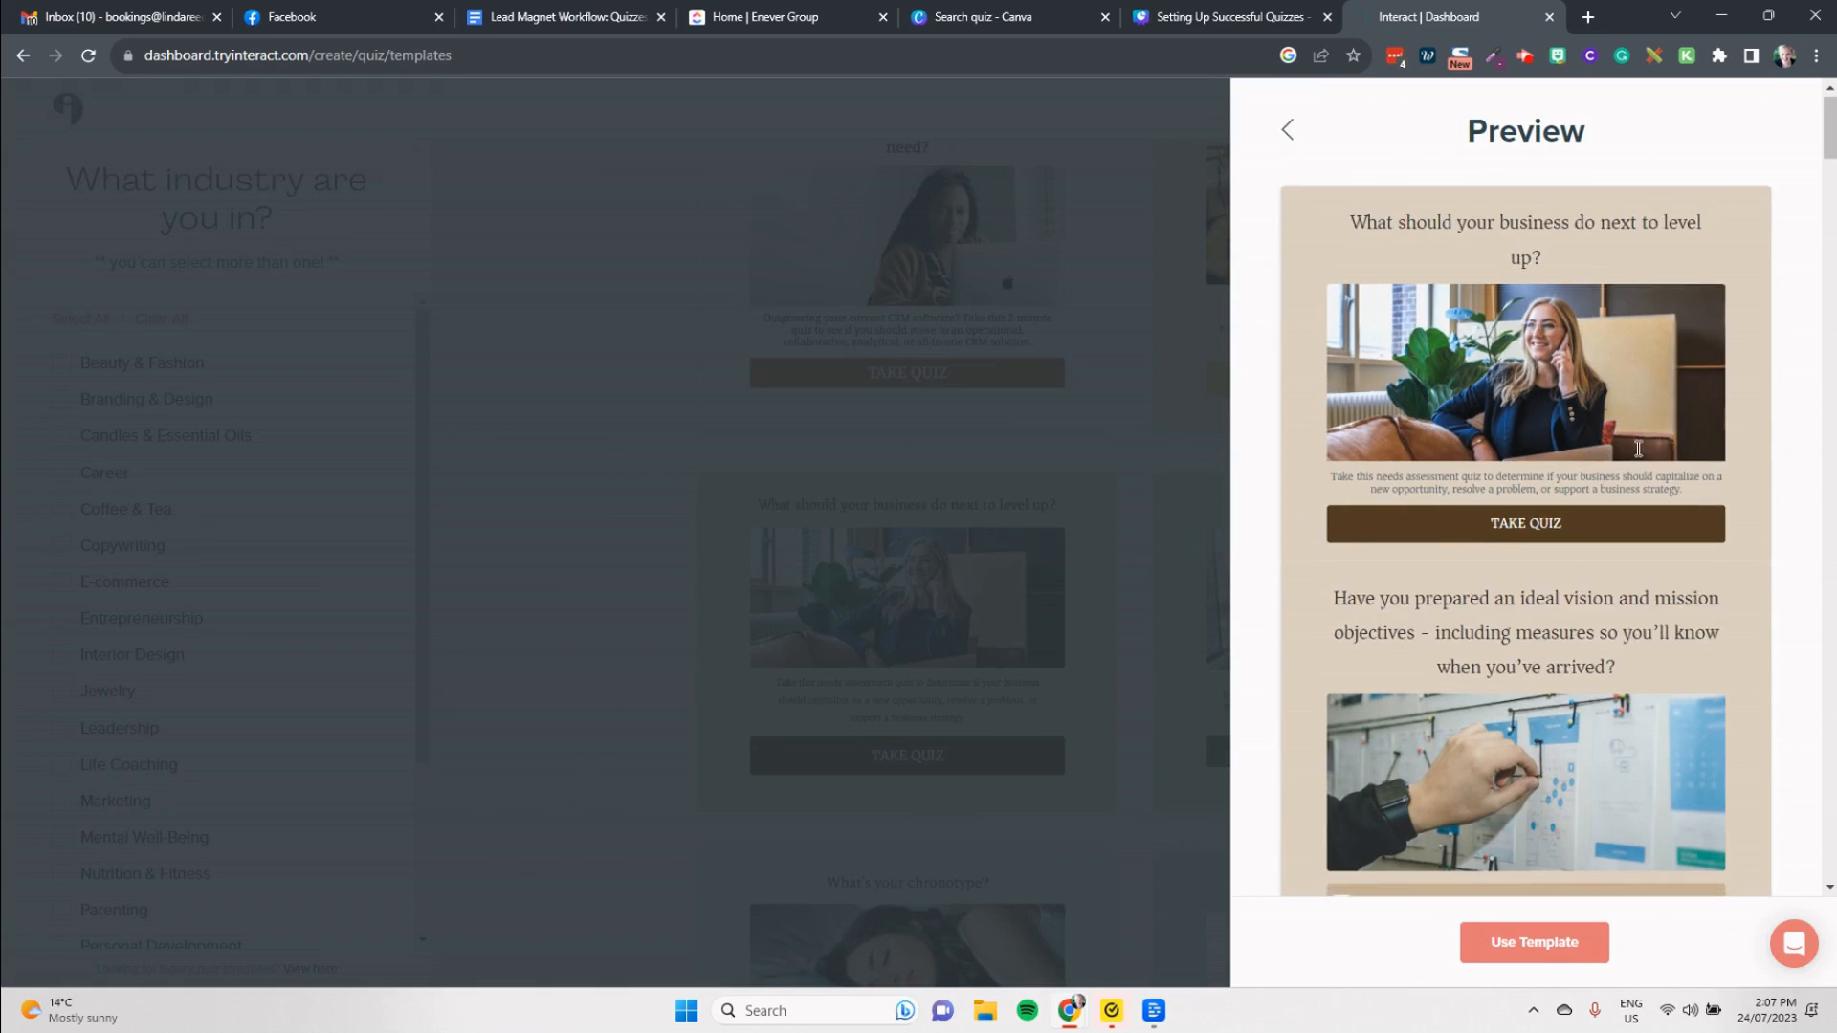
{"action": "scroll", "coordinate": [1636, 450], "scroll_direction": "down", "scroll_amount": 4}
{"action": "scroll", "coordinate": [1636, 450], "scroll_direction": "down", "scroll_amount": 4}
{"action": "scroll", "coordinate": [1636, 450], "scroll_direction": "down", "scroll_amount": 12}
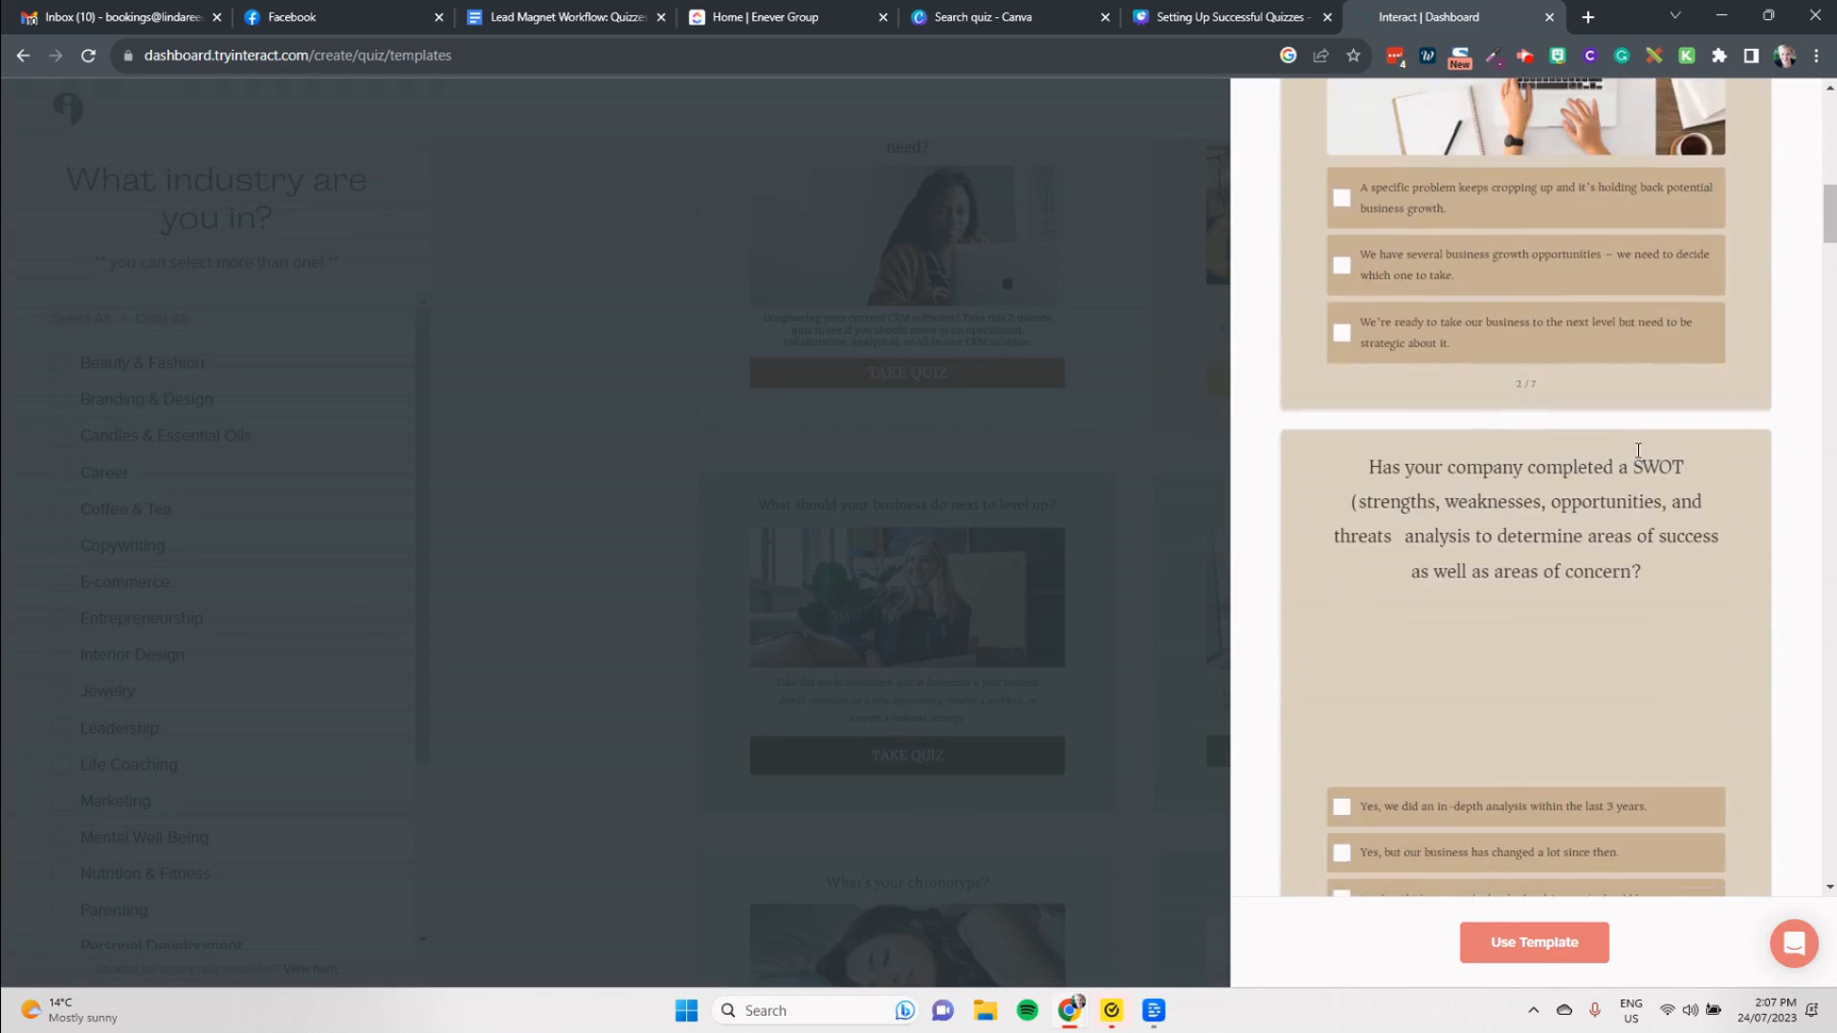
{"action": "scroll", "coordinate": [1636, 450], "scroll_direction": "down", "scroll_amount": 5}
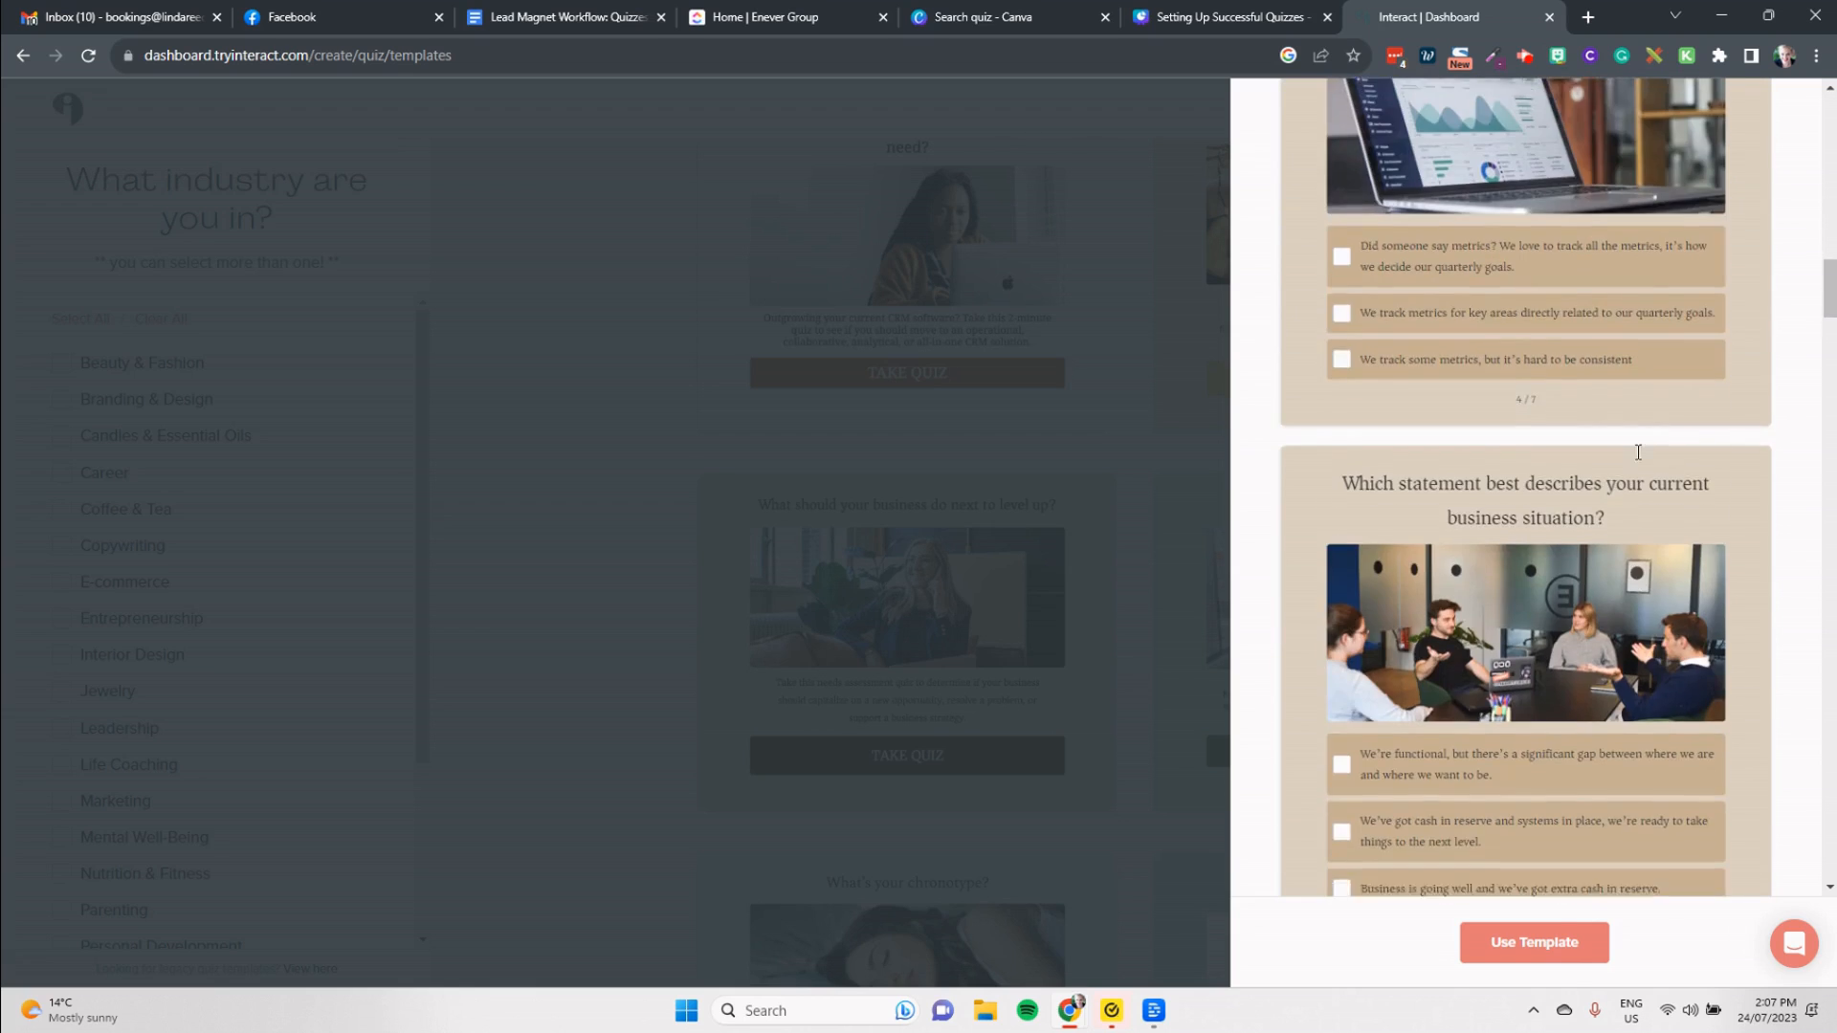
{"action": "left_click", "coordinate": [1544, 943]}
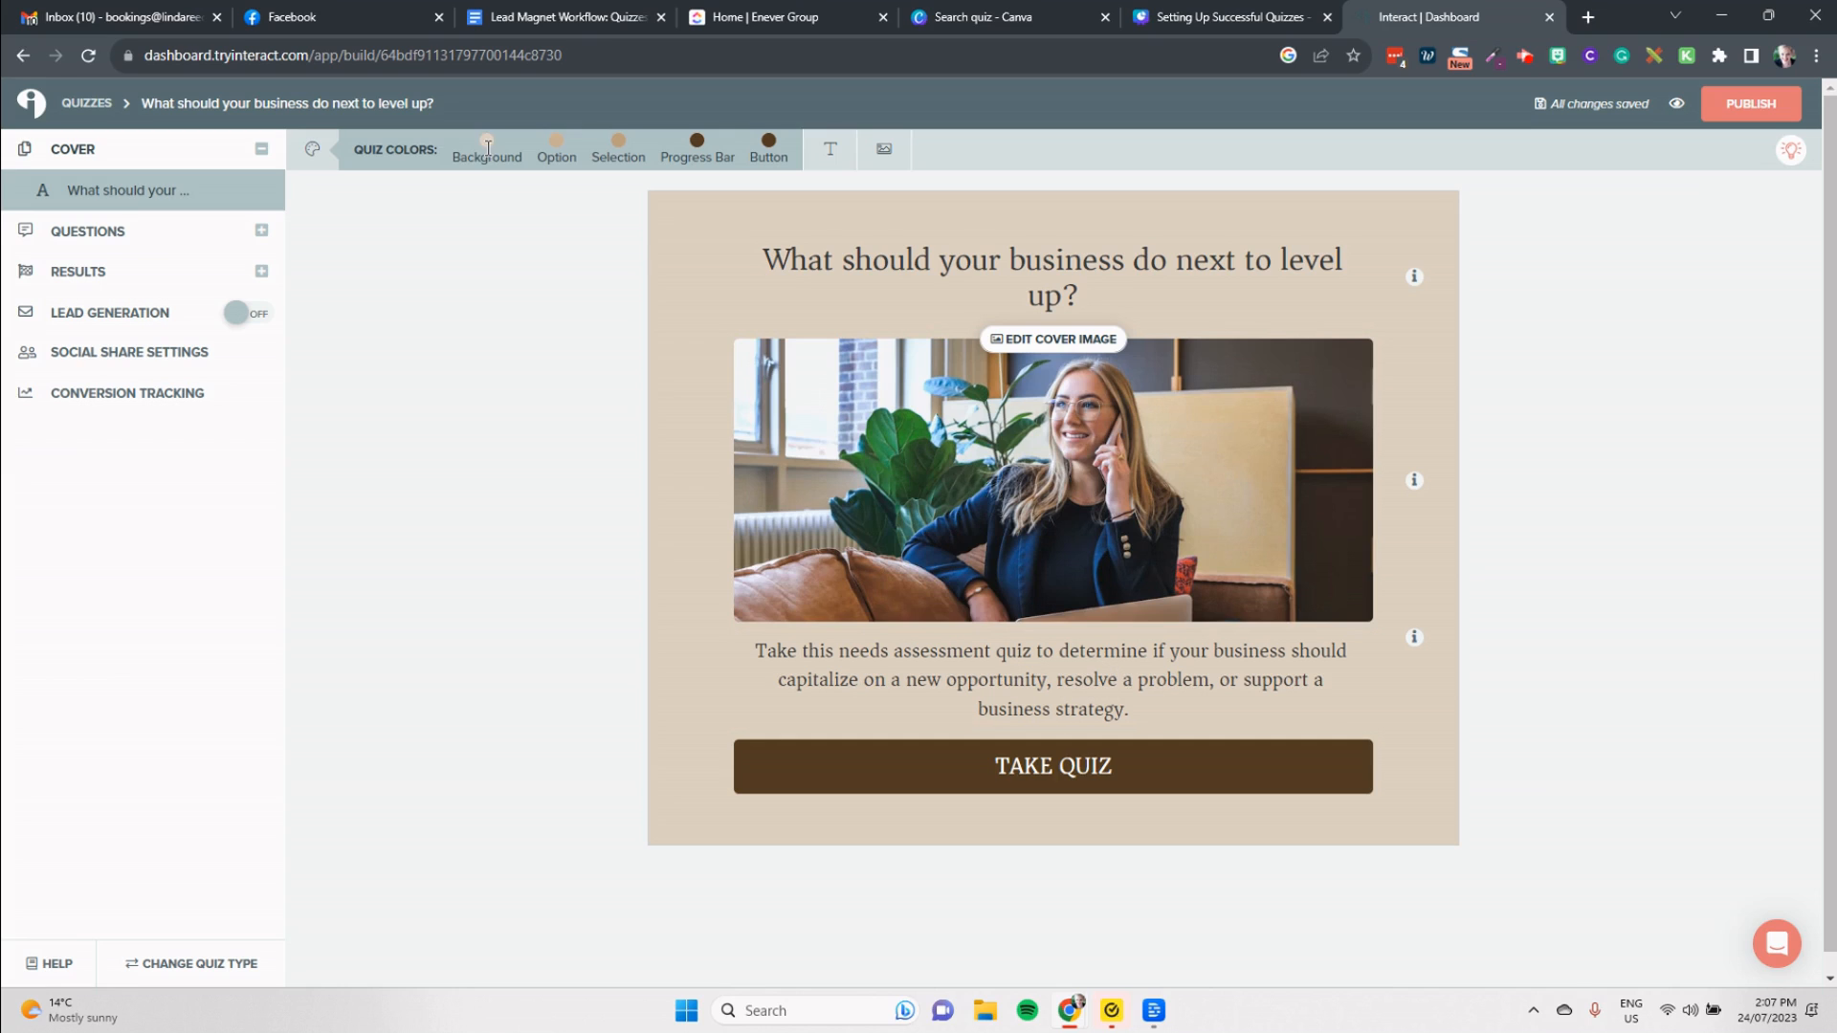
Step: Change the quiz background color to the near-white #FFFCFB
{"action": "left_click", "coordinate": [486, 151]}
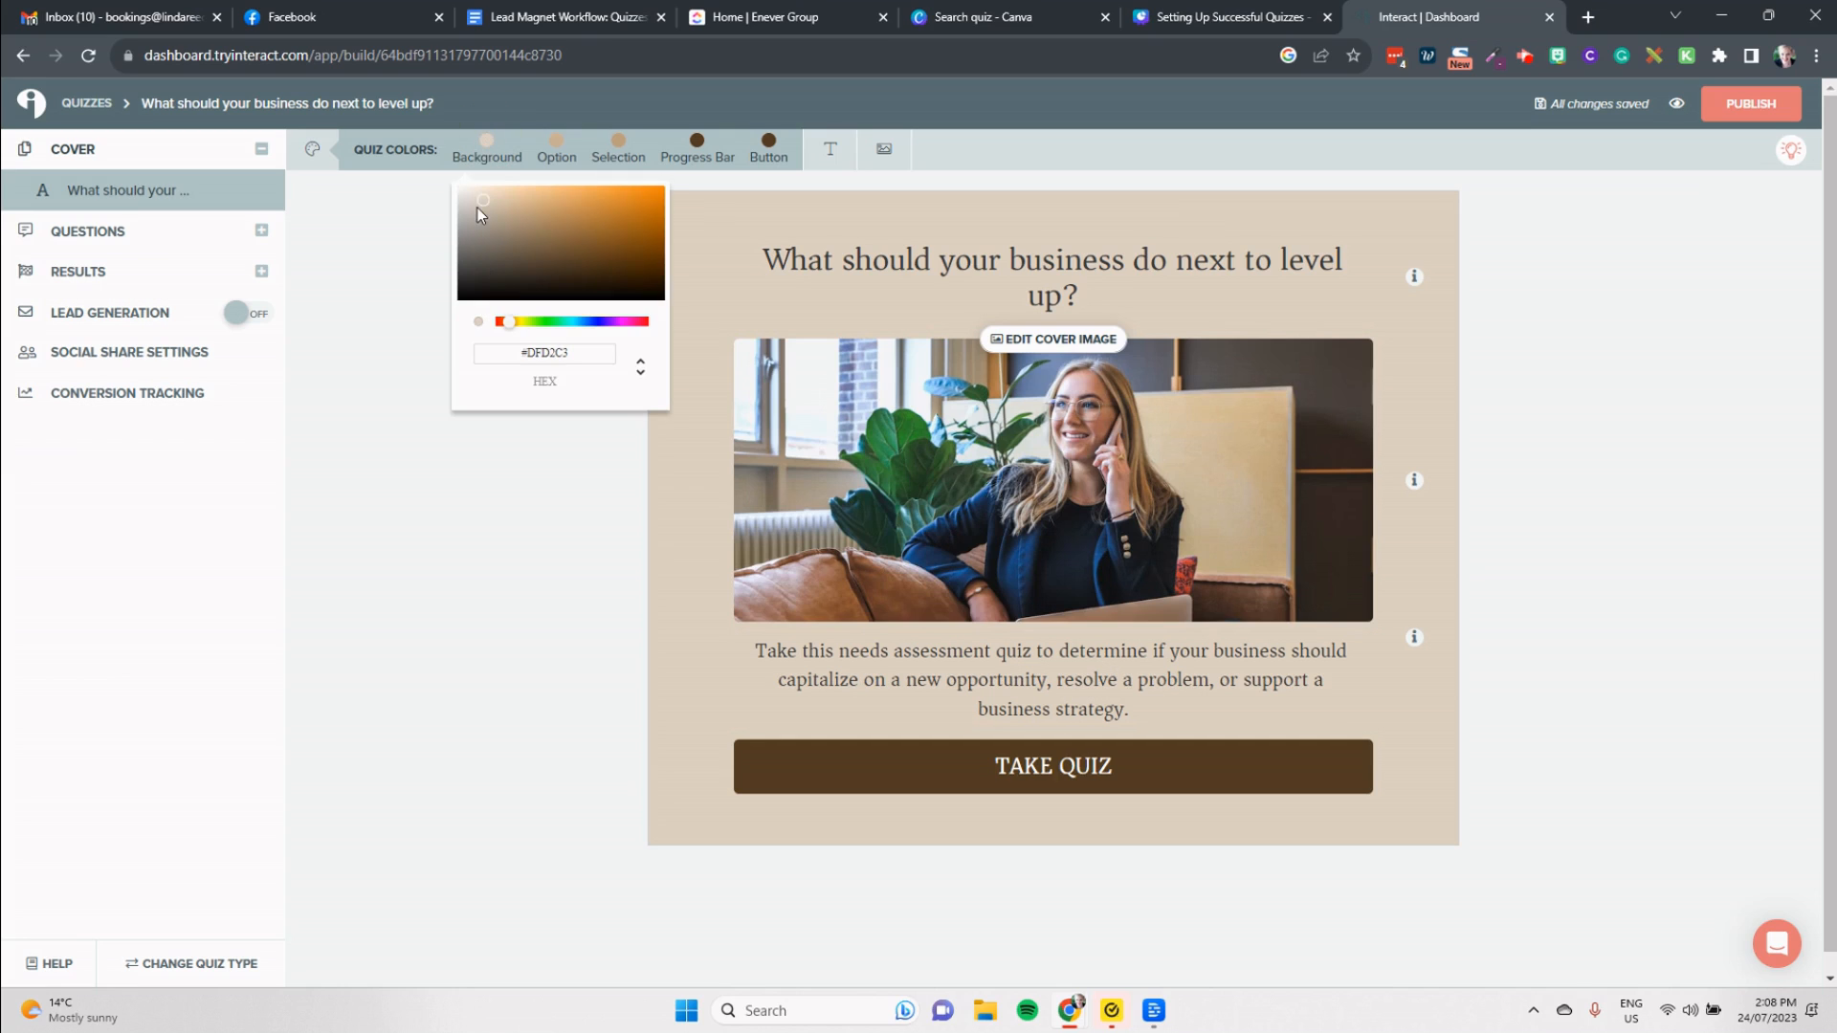
{"action": "left_click_drag", "start_coordinate": [479, 202], "coordinate": [462, 189]}
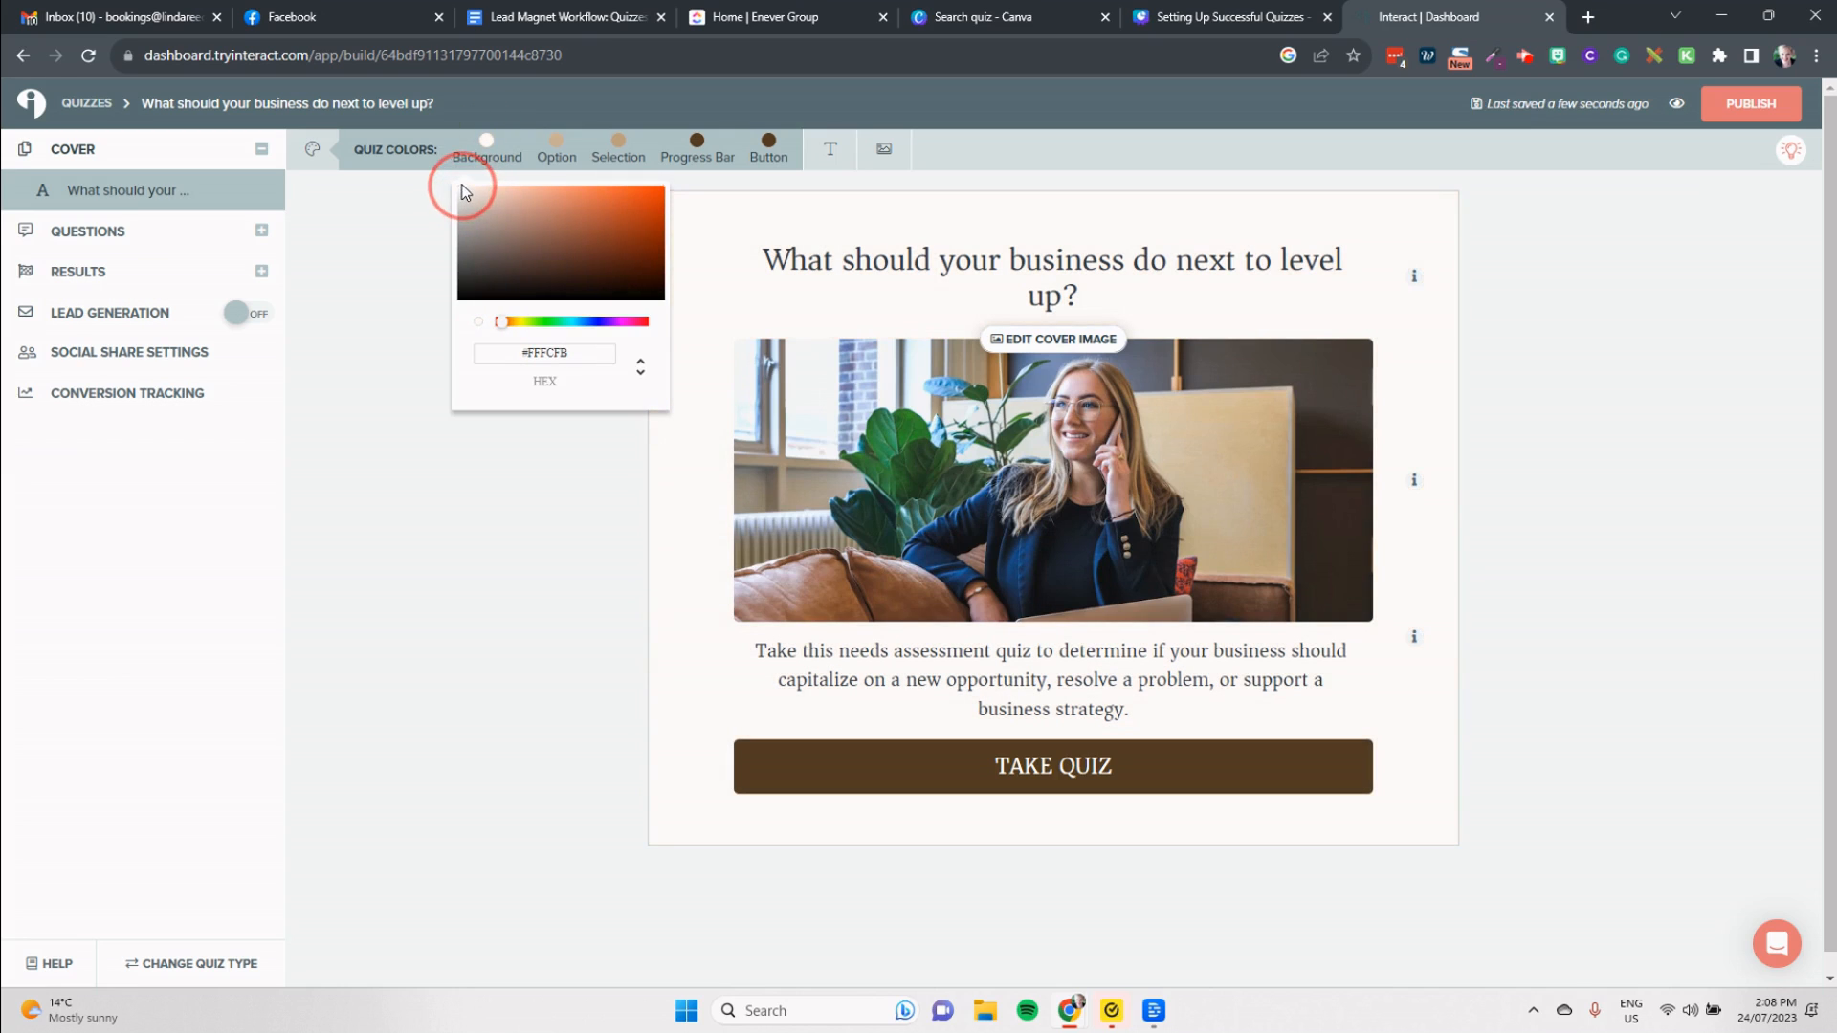
{"action": "left_click", "coordinate": [1175, 177]}
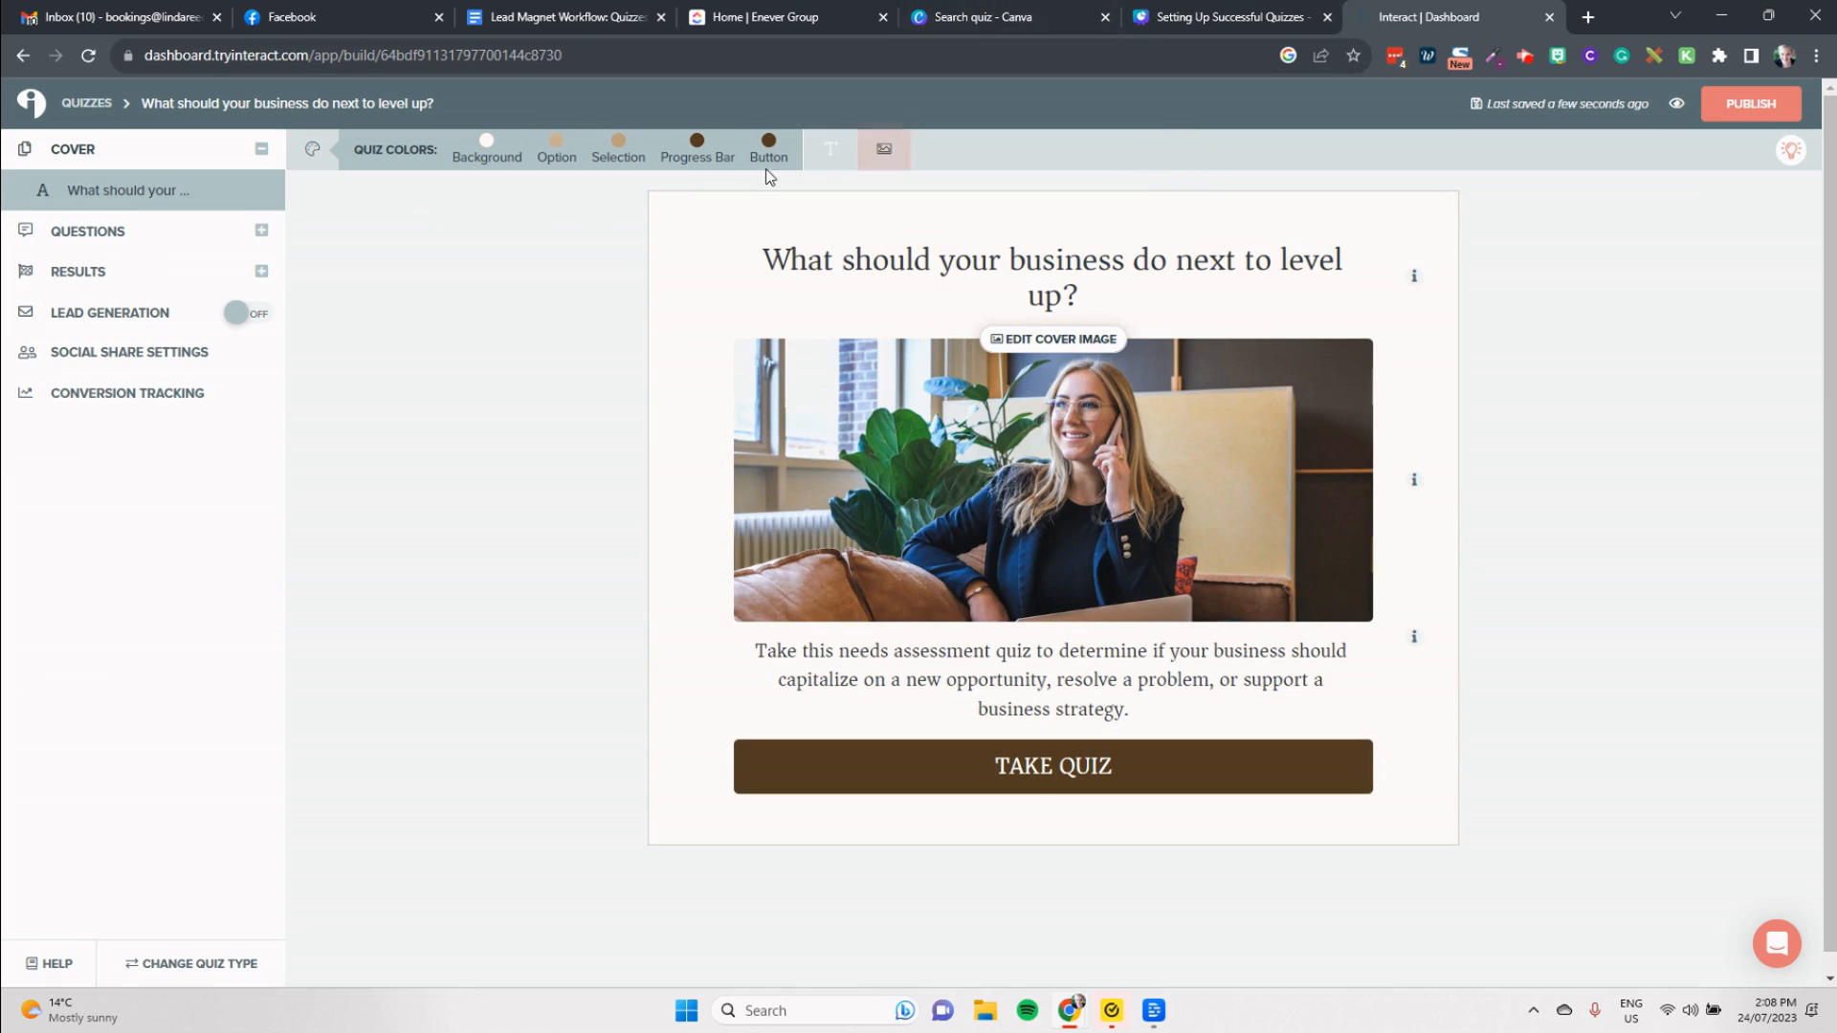
Step: Change the quiz's progress bar color to a dark orange
{"action": "left_click", "coordinate": [700, 144]}
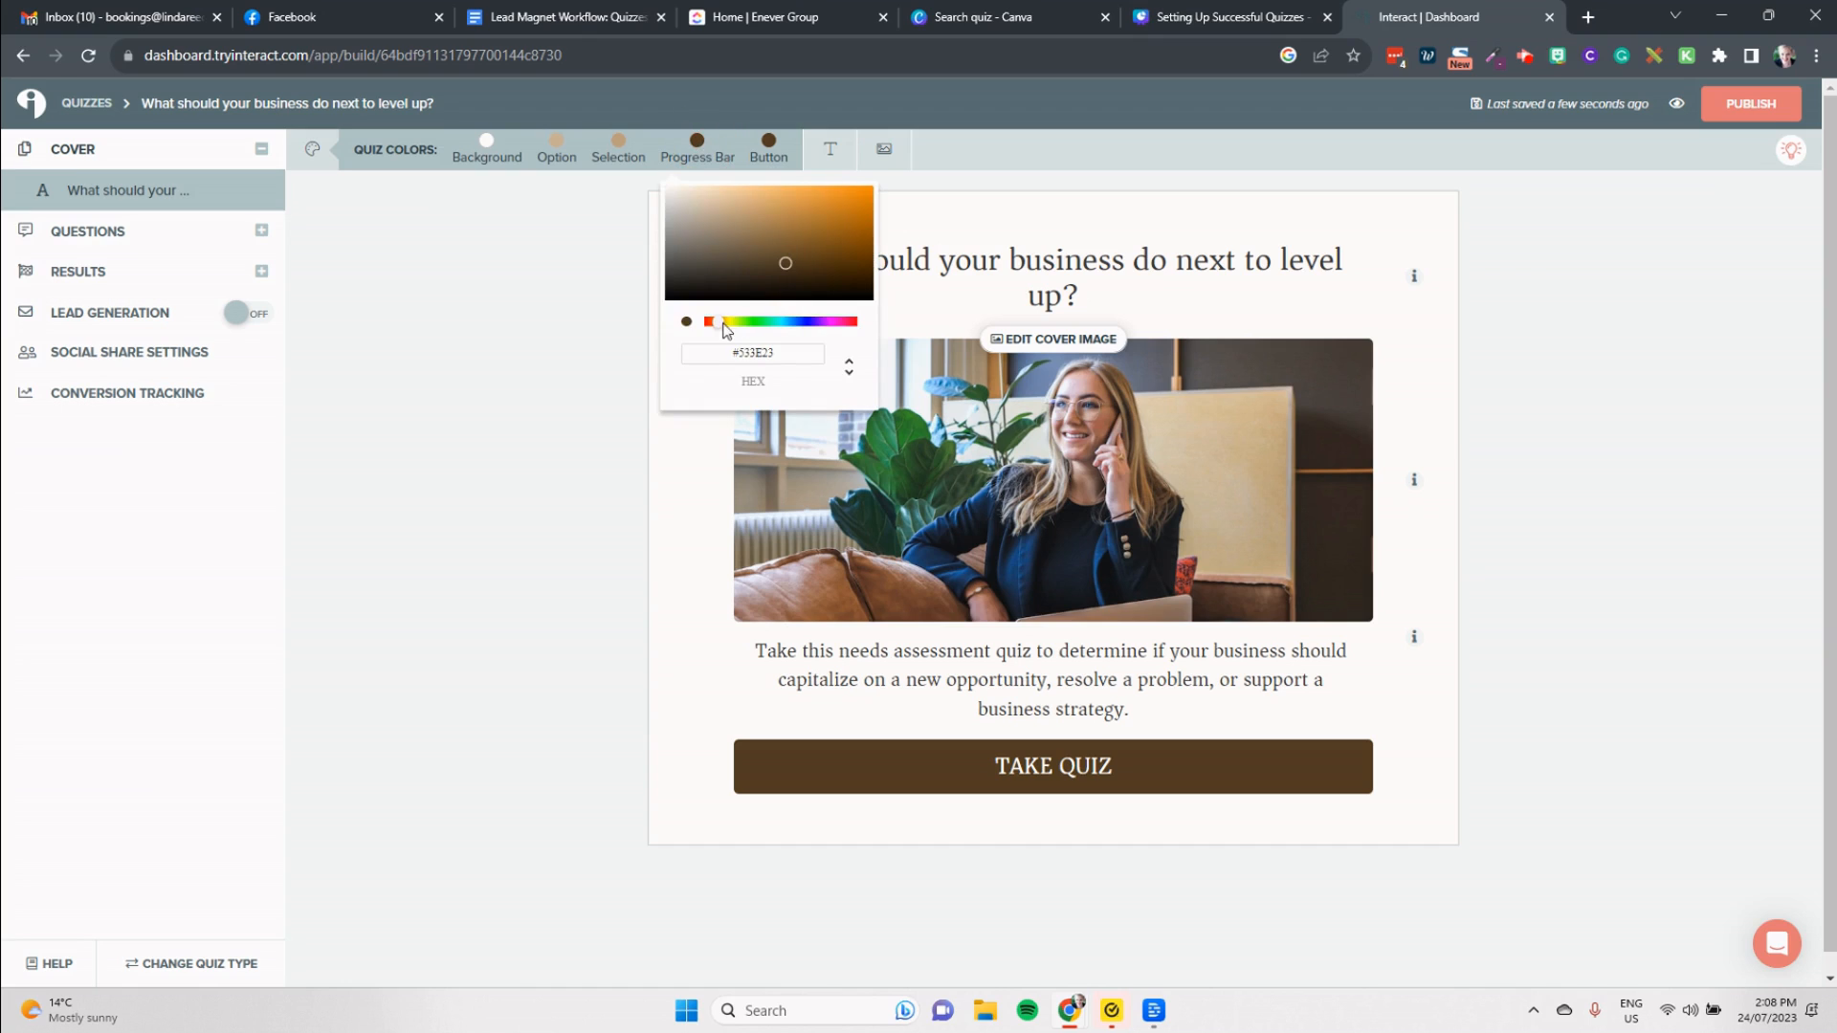
{"action": "left_click", "coordinate": [839, 221]}
{"action": "mouse_move", "coordinate": [839, 221]}
{"action": "left_mouse_down"}
{"action": "mouse_move", "coordinate": [842, 199]}
{"action": "mouse_move", "coordinate": [863, 207]}
{"action": "left_mouse_up"}
{"action": "left_click", "coordinate": [980, 149]}
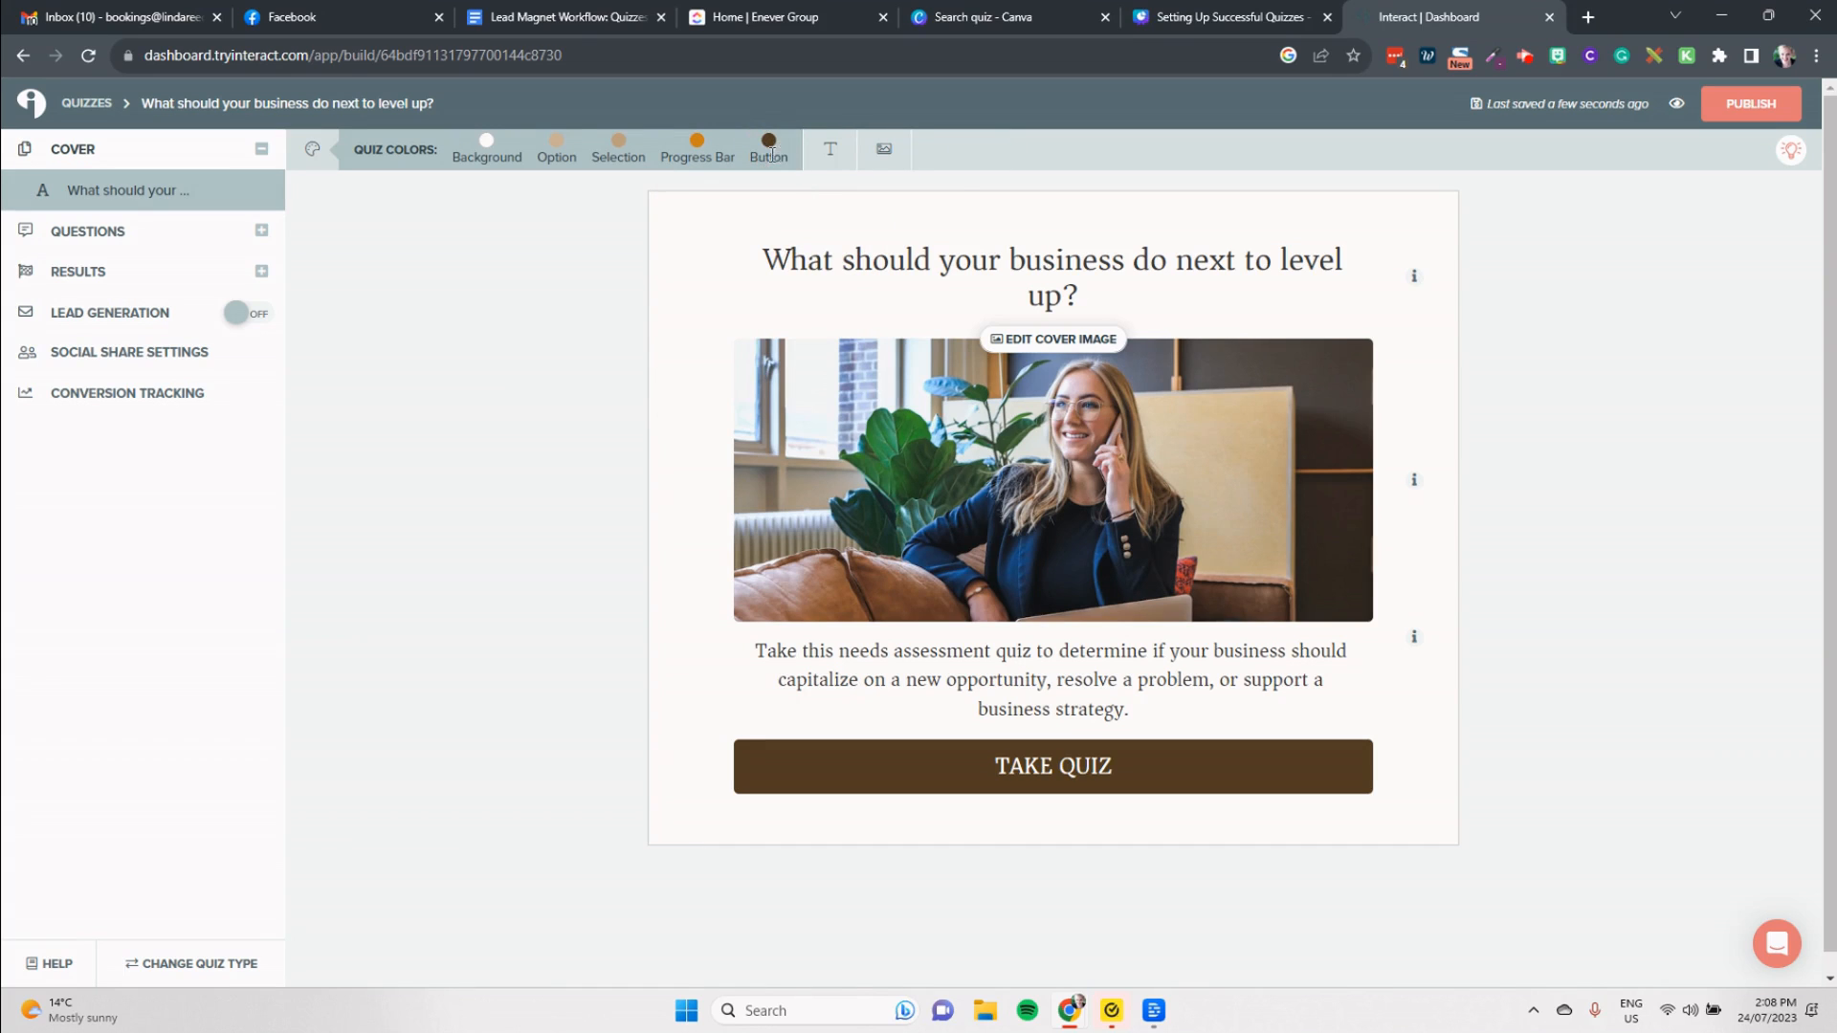
Step: Set the quiz button color to bright orange, #FF8B00
{"action": "left_click", "coordinate": [769, 146]}
{"action": "mouse_move", "coordinate": [802, 248]}
{"action": "left_mouse_down"}
{"action": "mouse_move", "coordinate": [902, 233]}
{"action": "mouse_move", "coordinate": [966, 185]}
{"action": "left_mouse_up"}
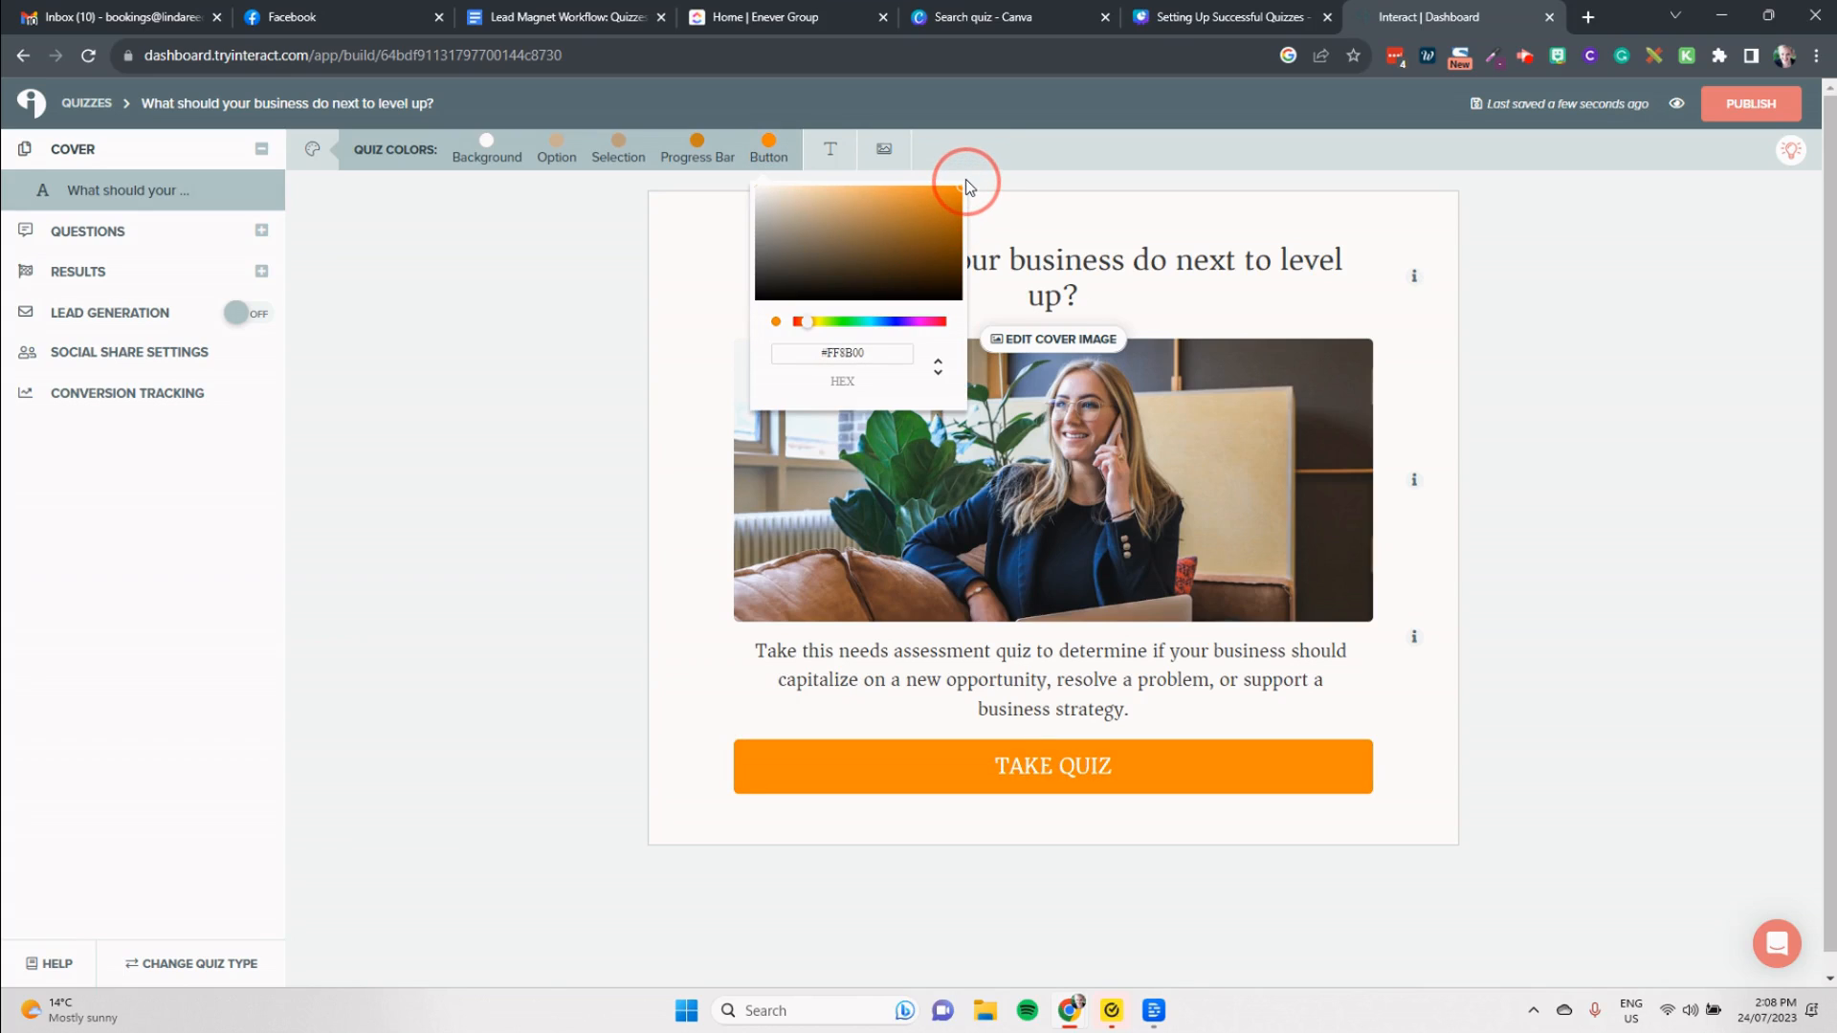
{"action": "left_click", "coordinate": [1708, 277]}
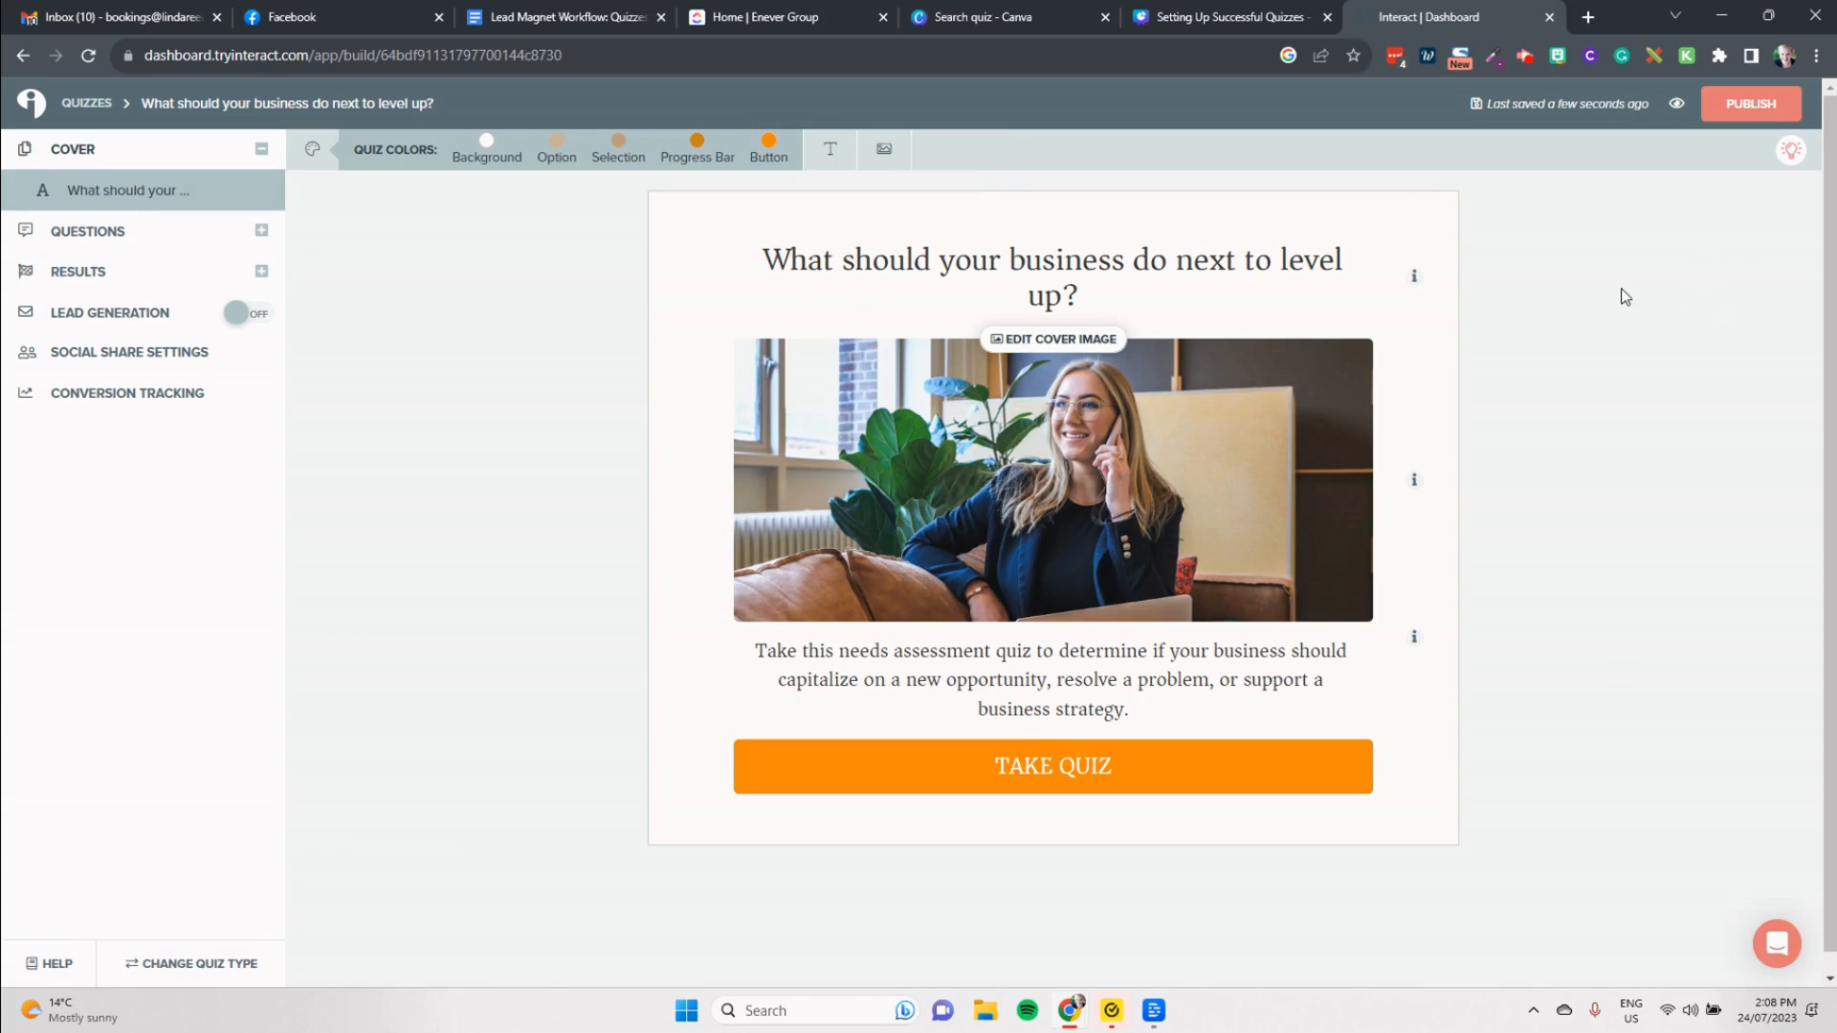
Step: Remove the current cover image and search for a replacement with "business owner"
{"action": "left_click", "coordinate": [1103, 345]}
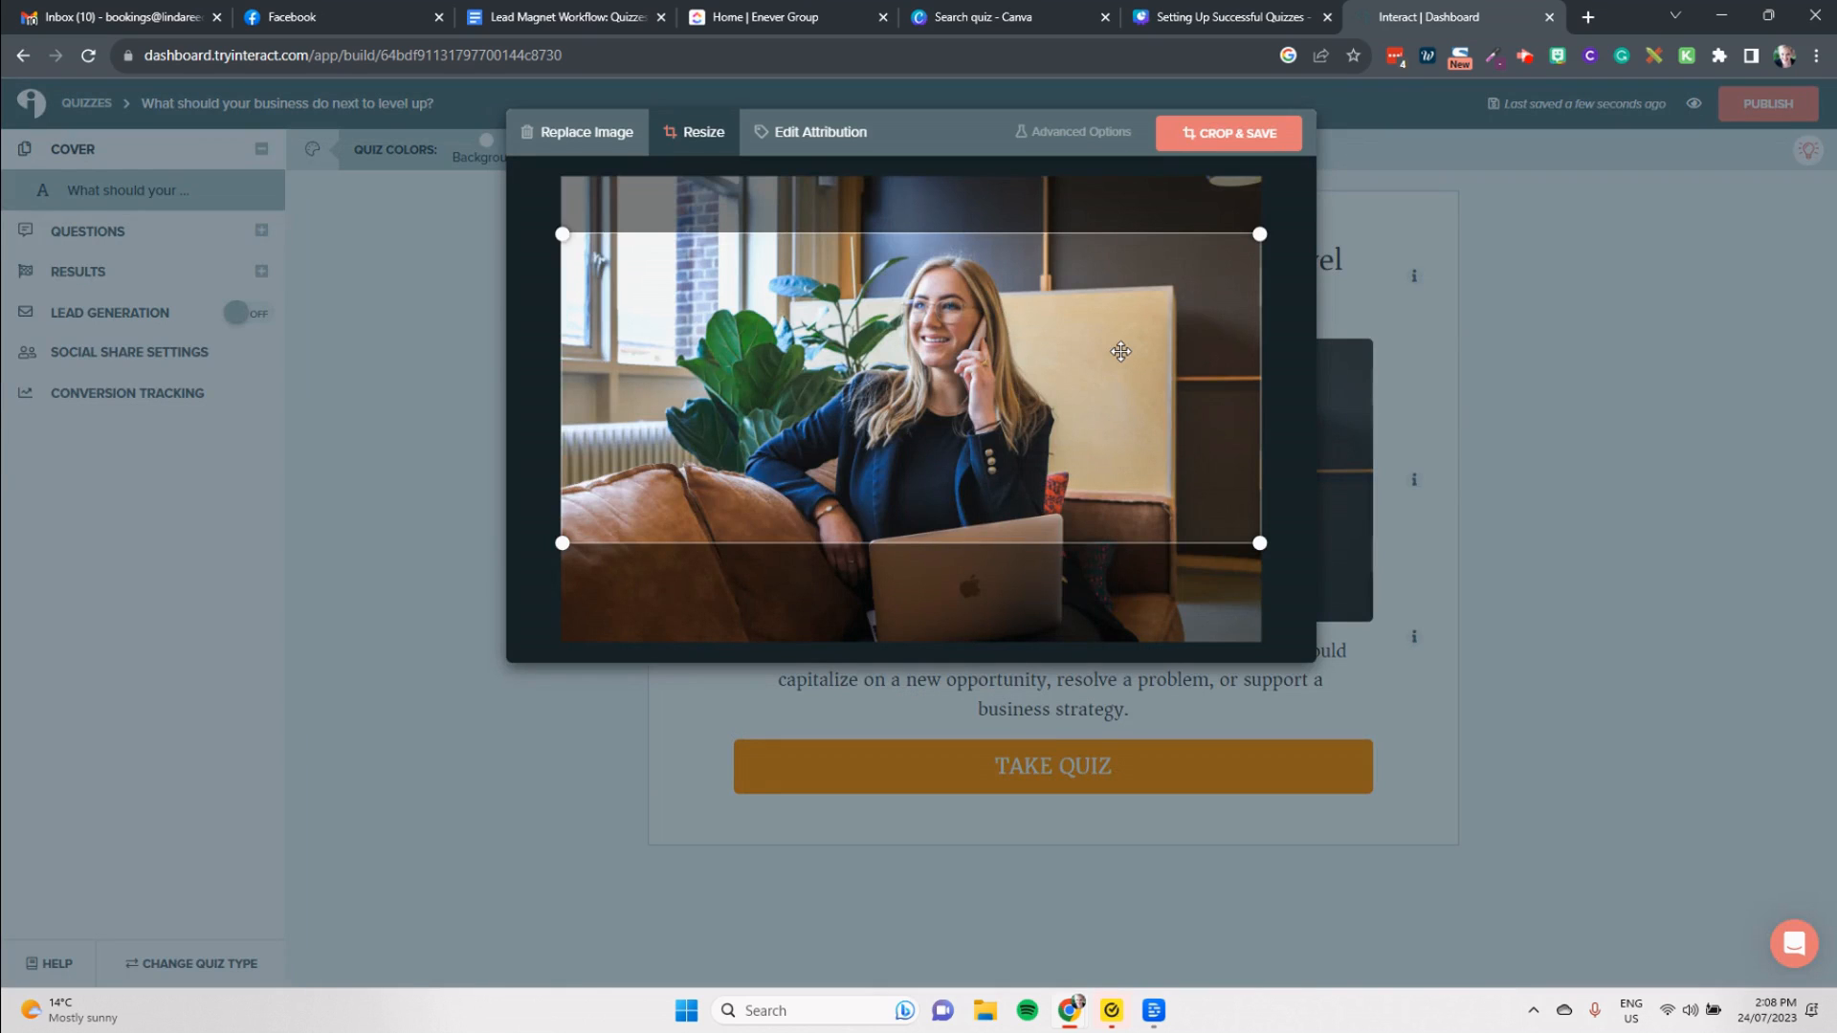
{"action": "left_click", "coordinate": [574, 132]}
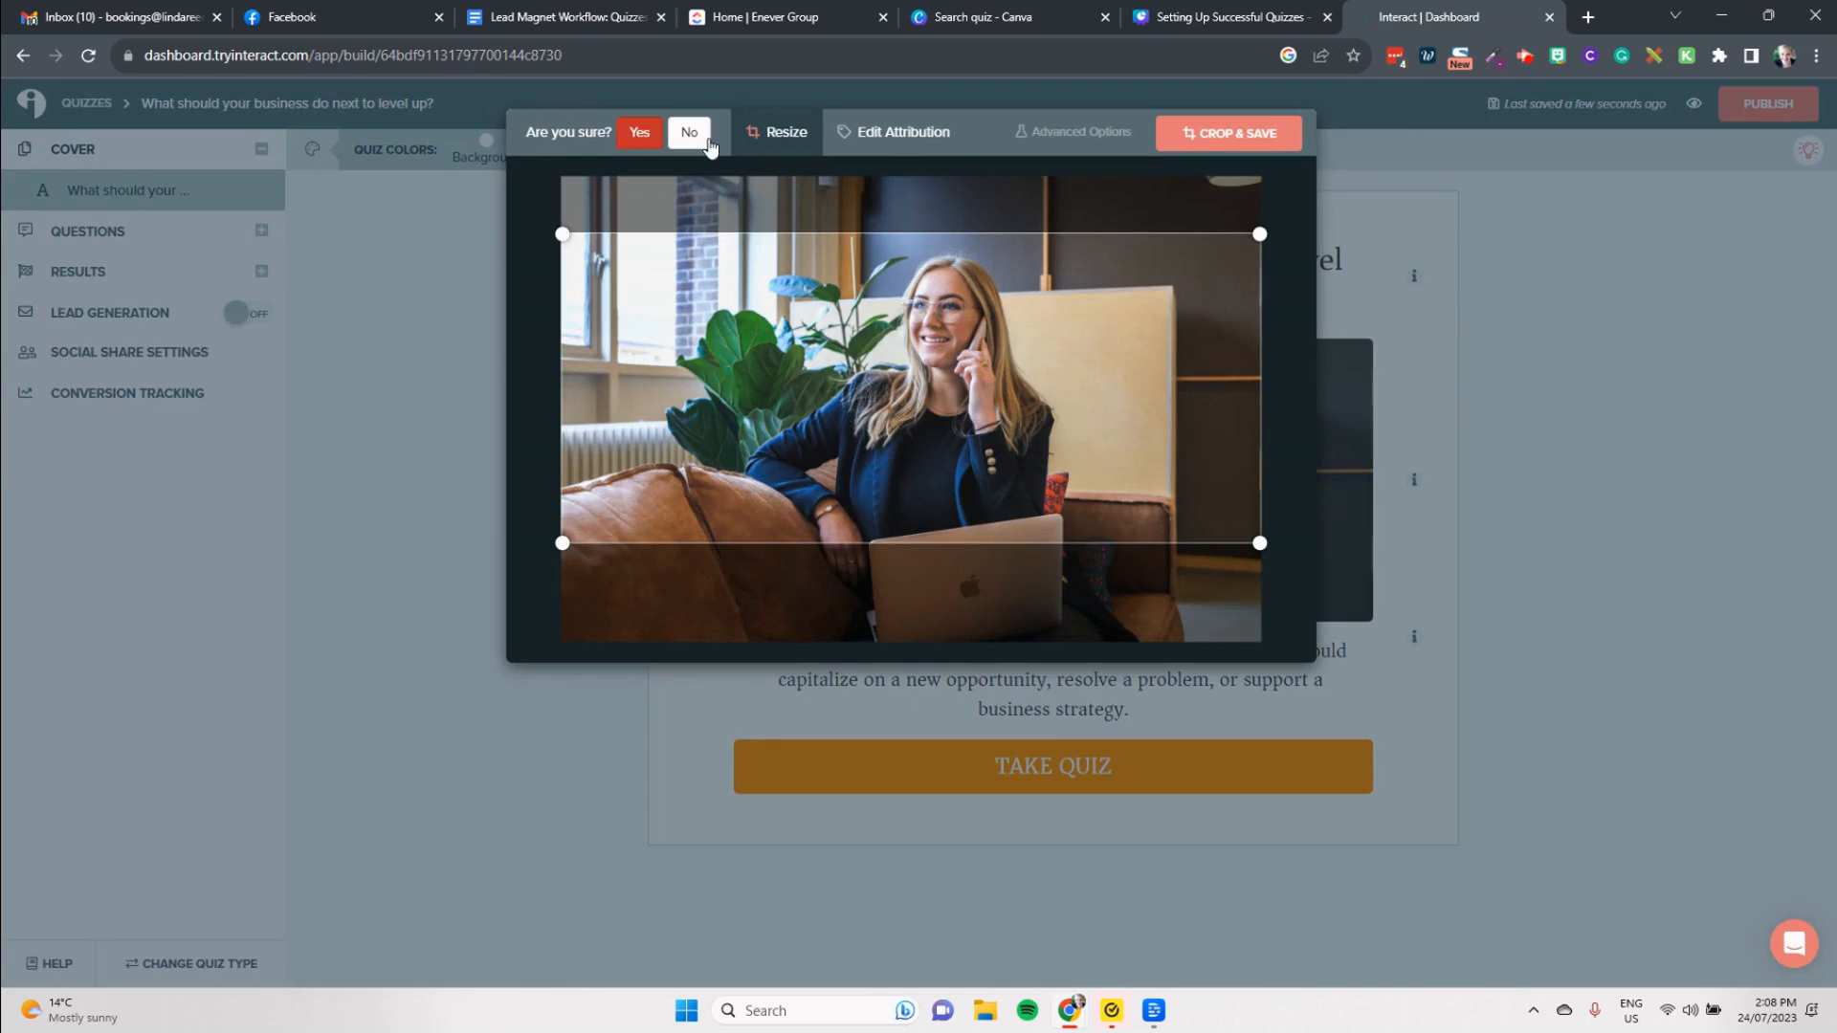
{"action": "left_click", "coordinate": [641, 134]}
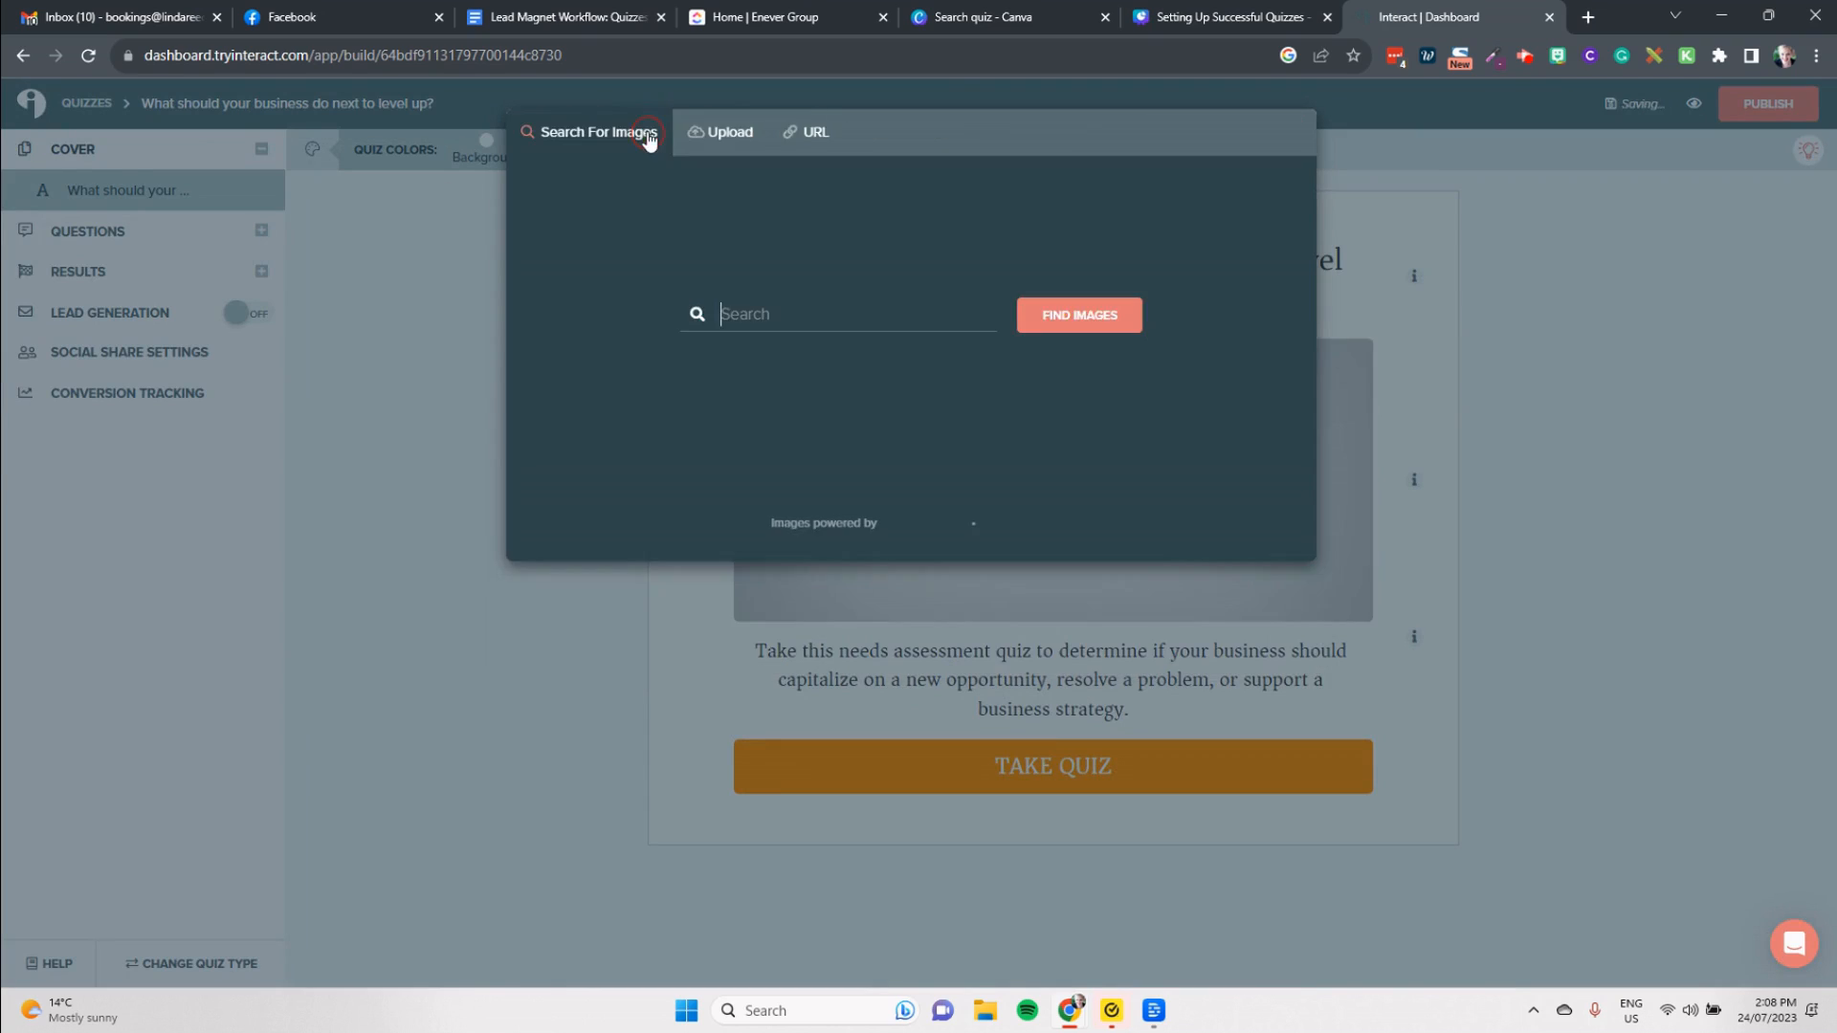
{"action": "type", "text": "b"}
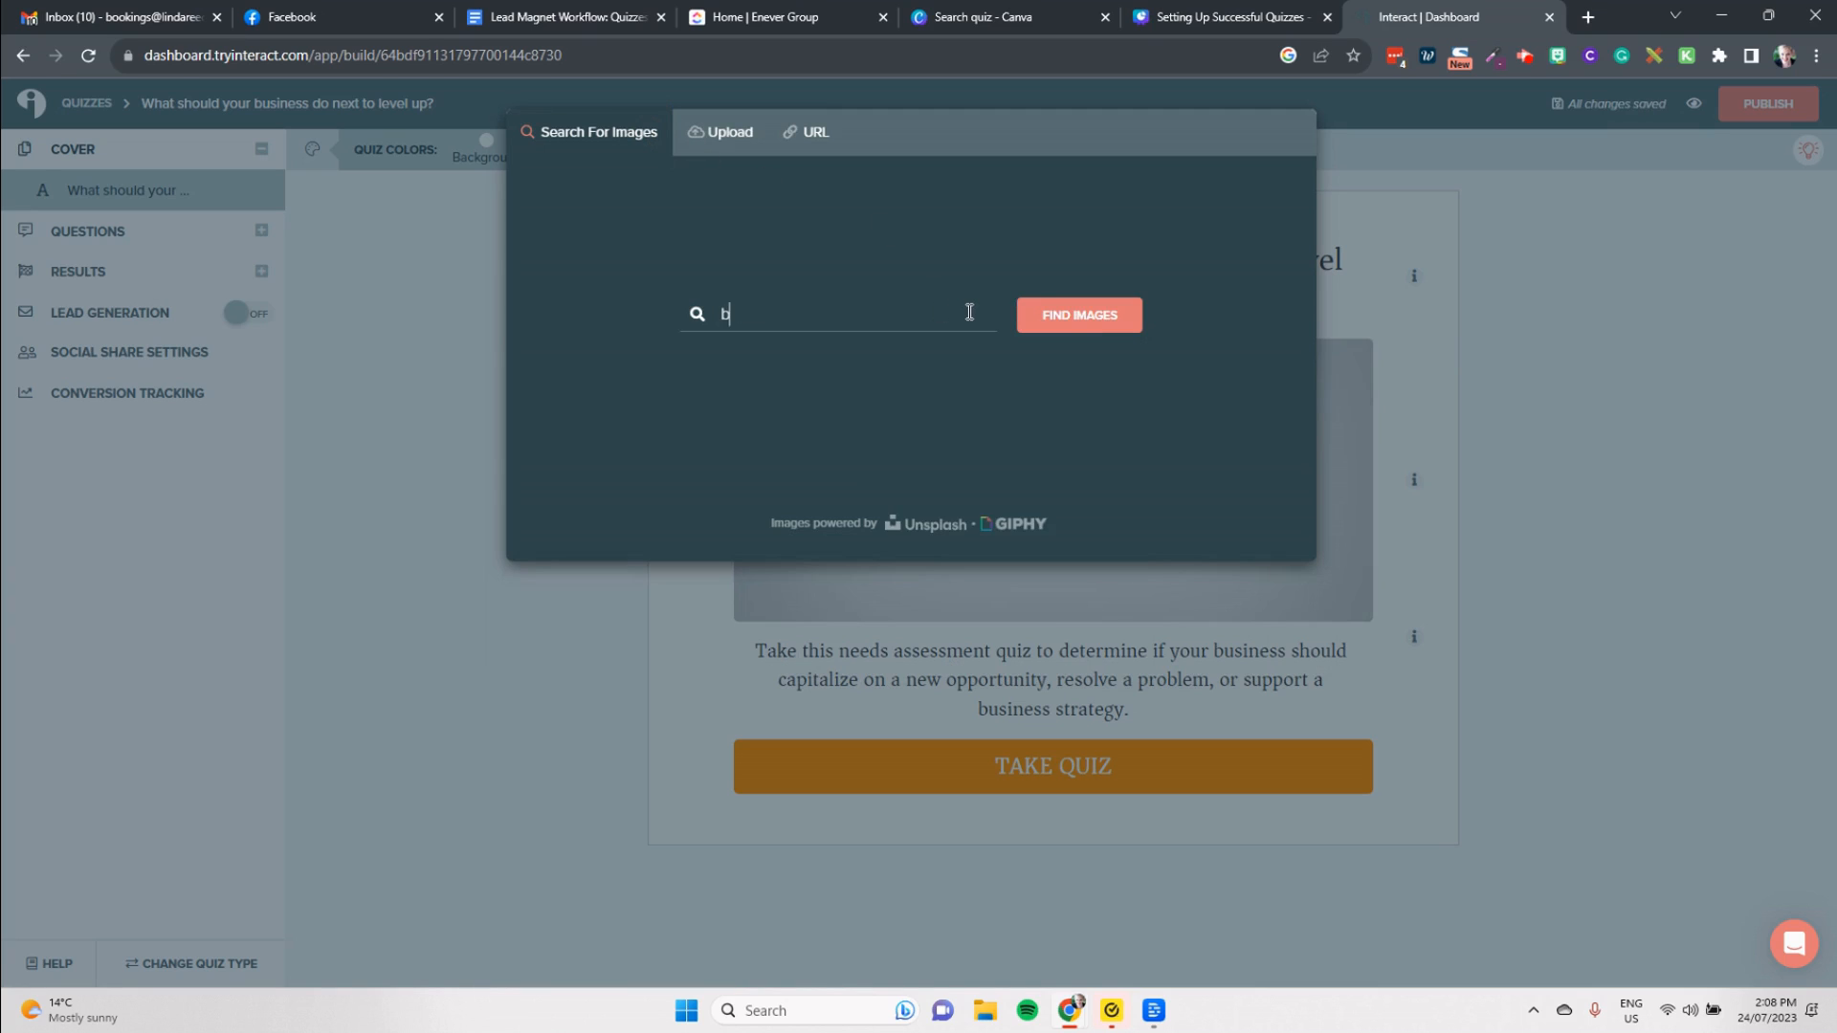
{"action": "type", "text": "usiness owner"}
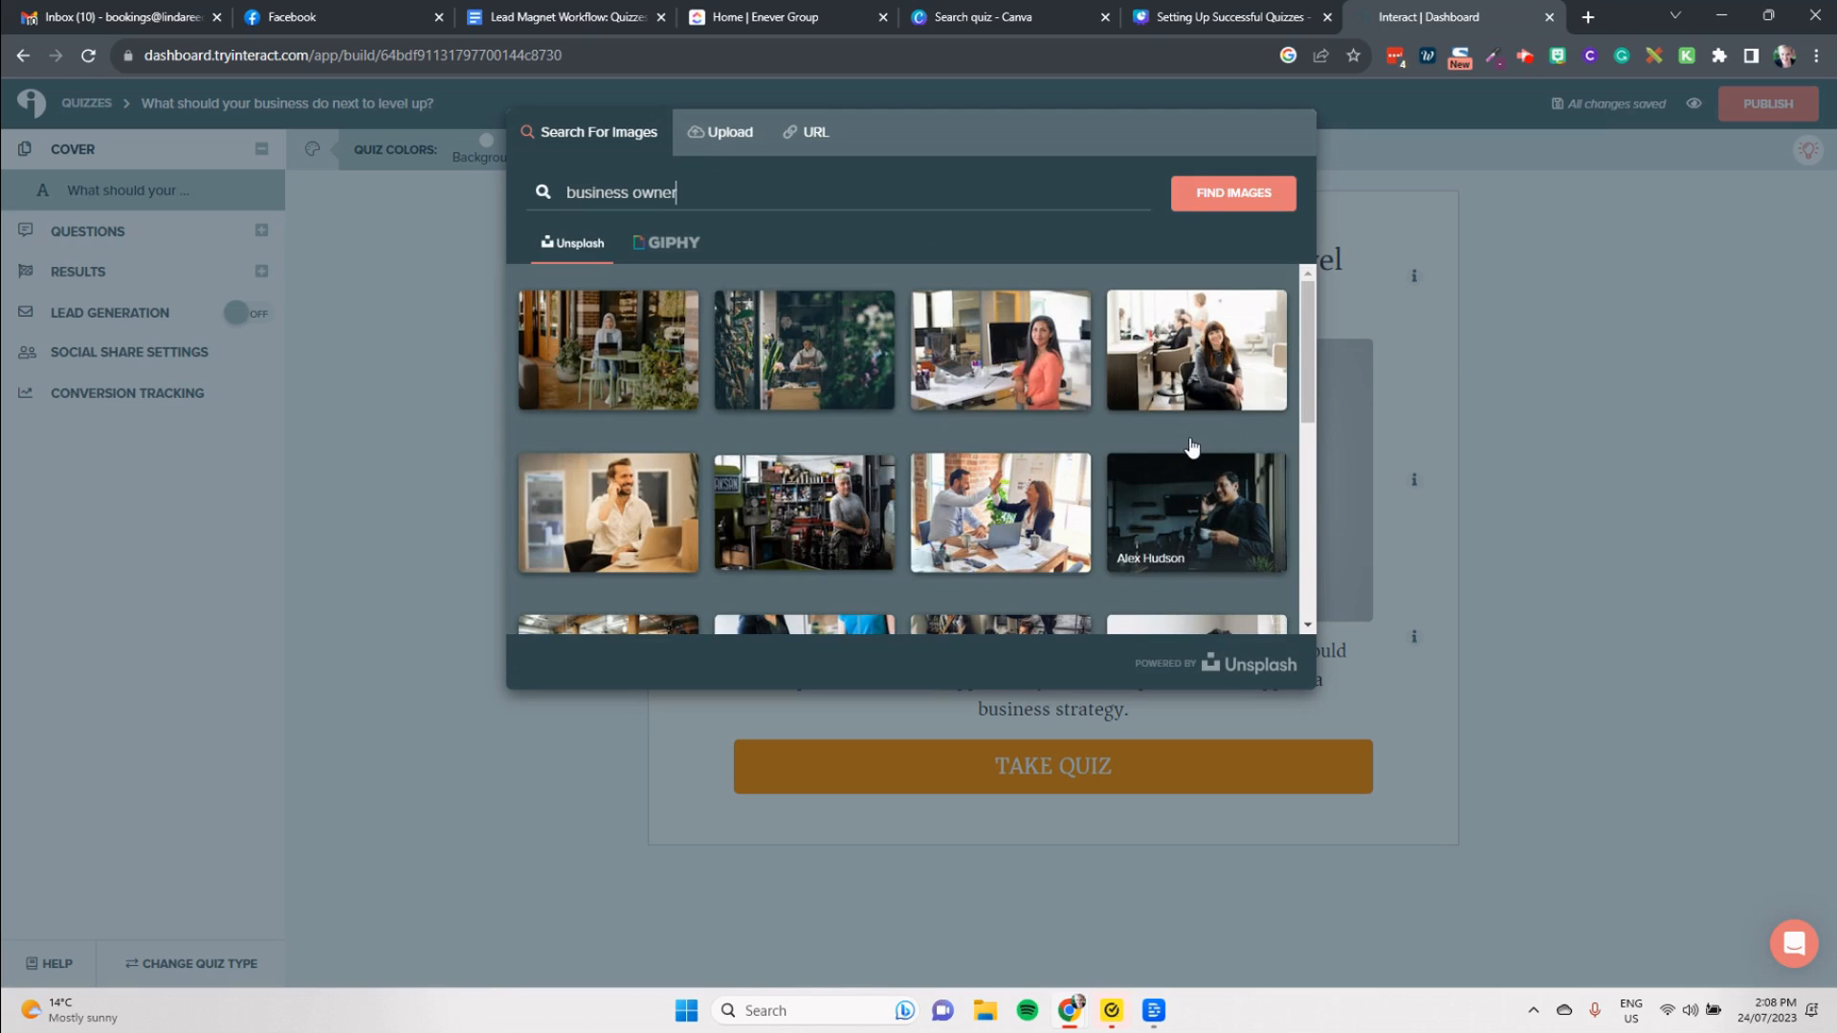
Step: Load more image results, choose the photo of the "Like a Boss" mug, and save it with the default crop as the cover
{"action": "scroll", "coordinate": [1192, 447], "scroll_direction": "down", "scroll_amount": 2}
{"action": "scroll", "coordinate": [1192, 447], "scroll_direction": "down", "scroll_amount": 3}
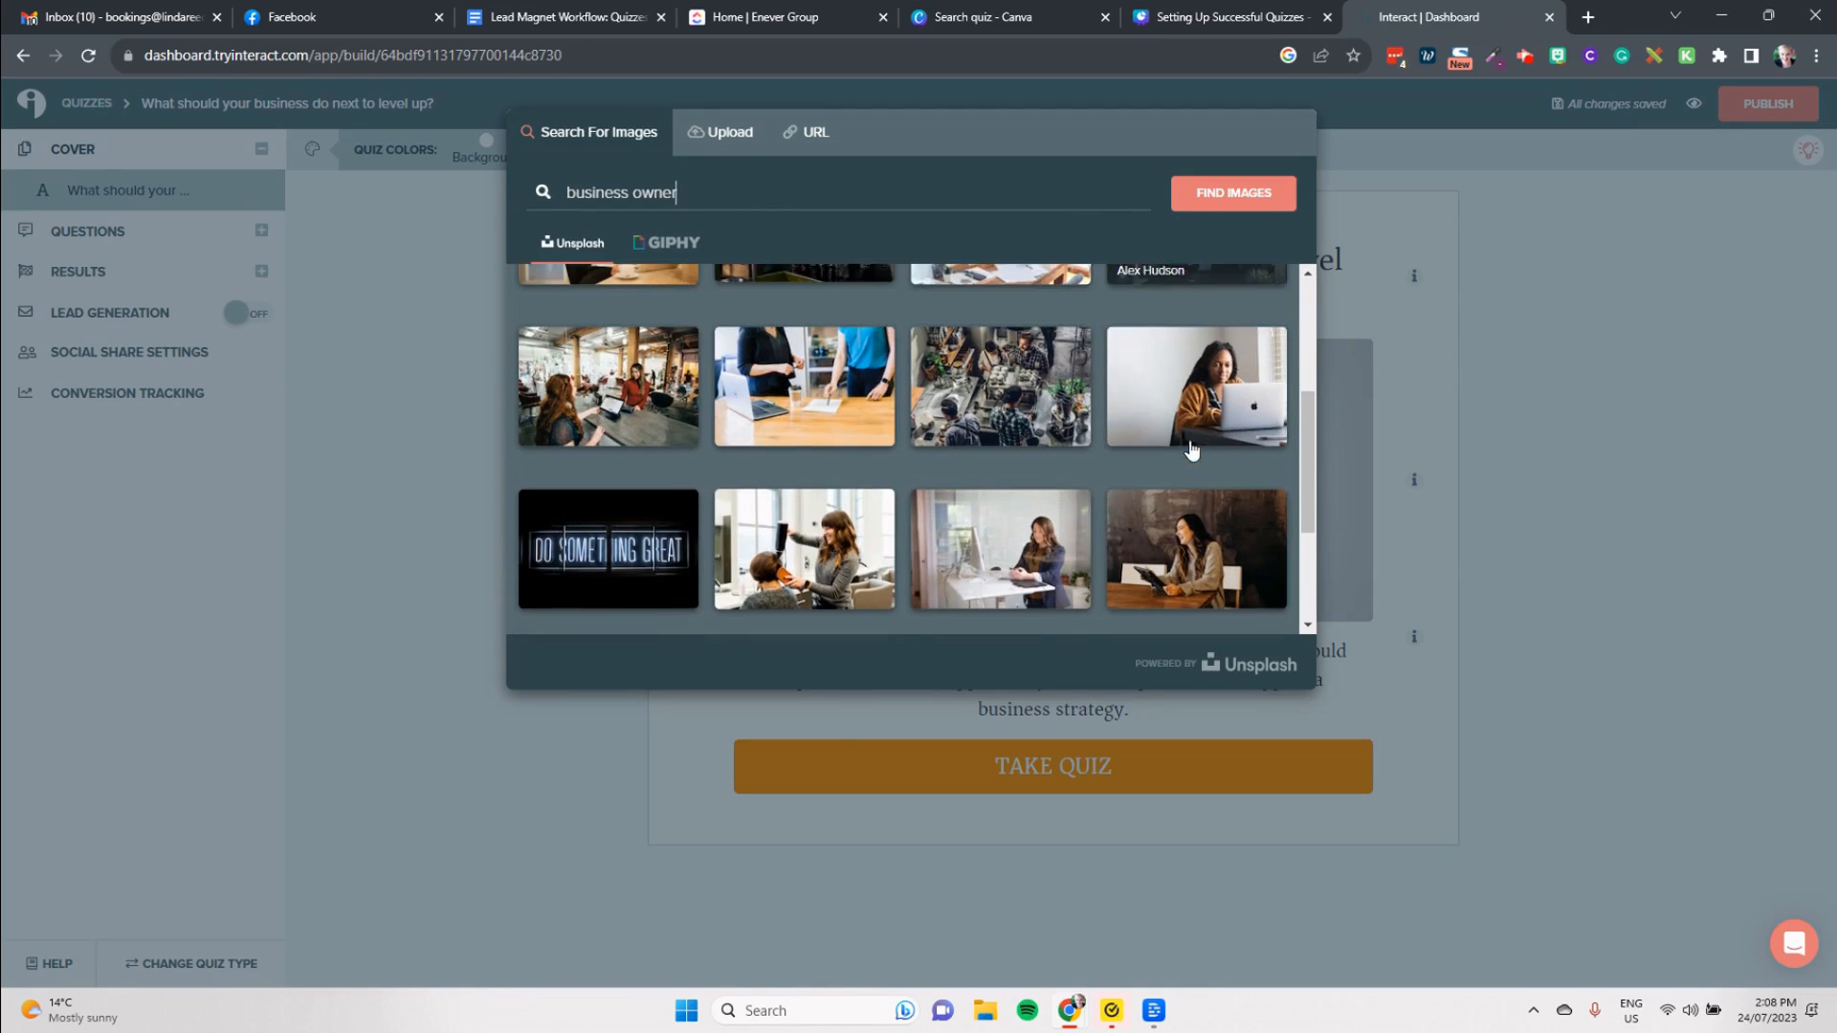
{"action": "scroll", "coordinate": [1175, 463], "scroll_direction": "up", "scroll_amount": 1}
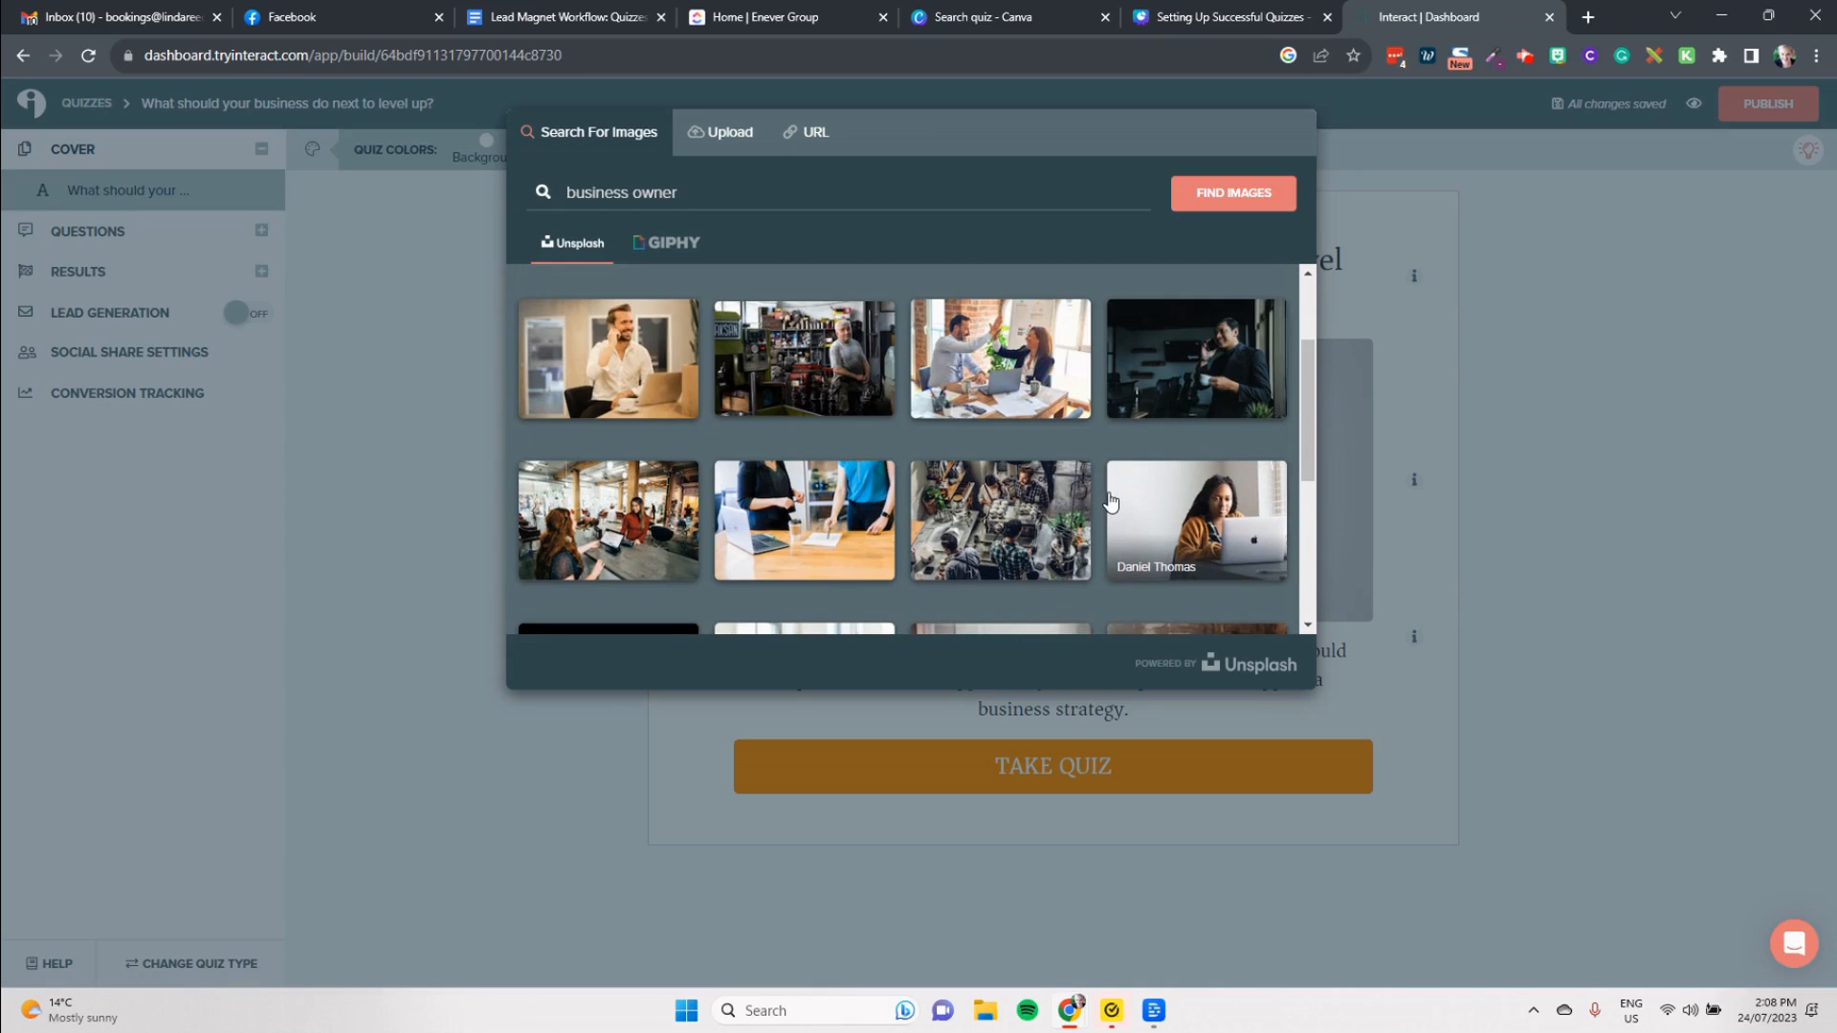
{"action": "scroll", "coordinate": [1087, 484], "scroll_direction": "down", "scroll_amount": 1}
{"action": "scroll", "coordinate": [1087, 489], "scroll_direction": "down", "scroll_amount": 3}
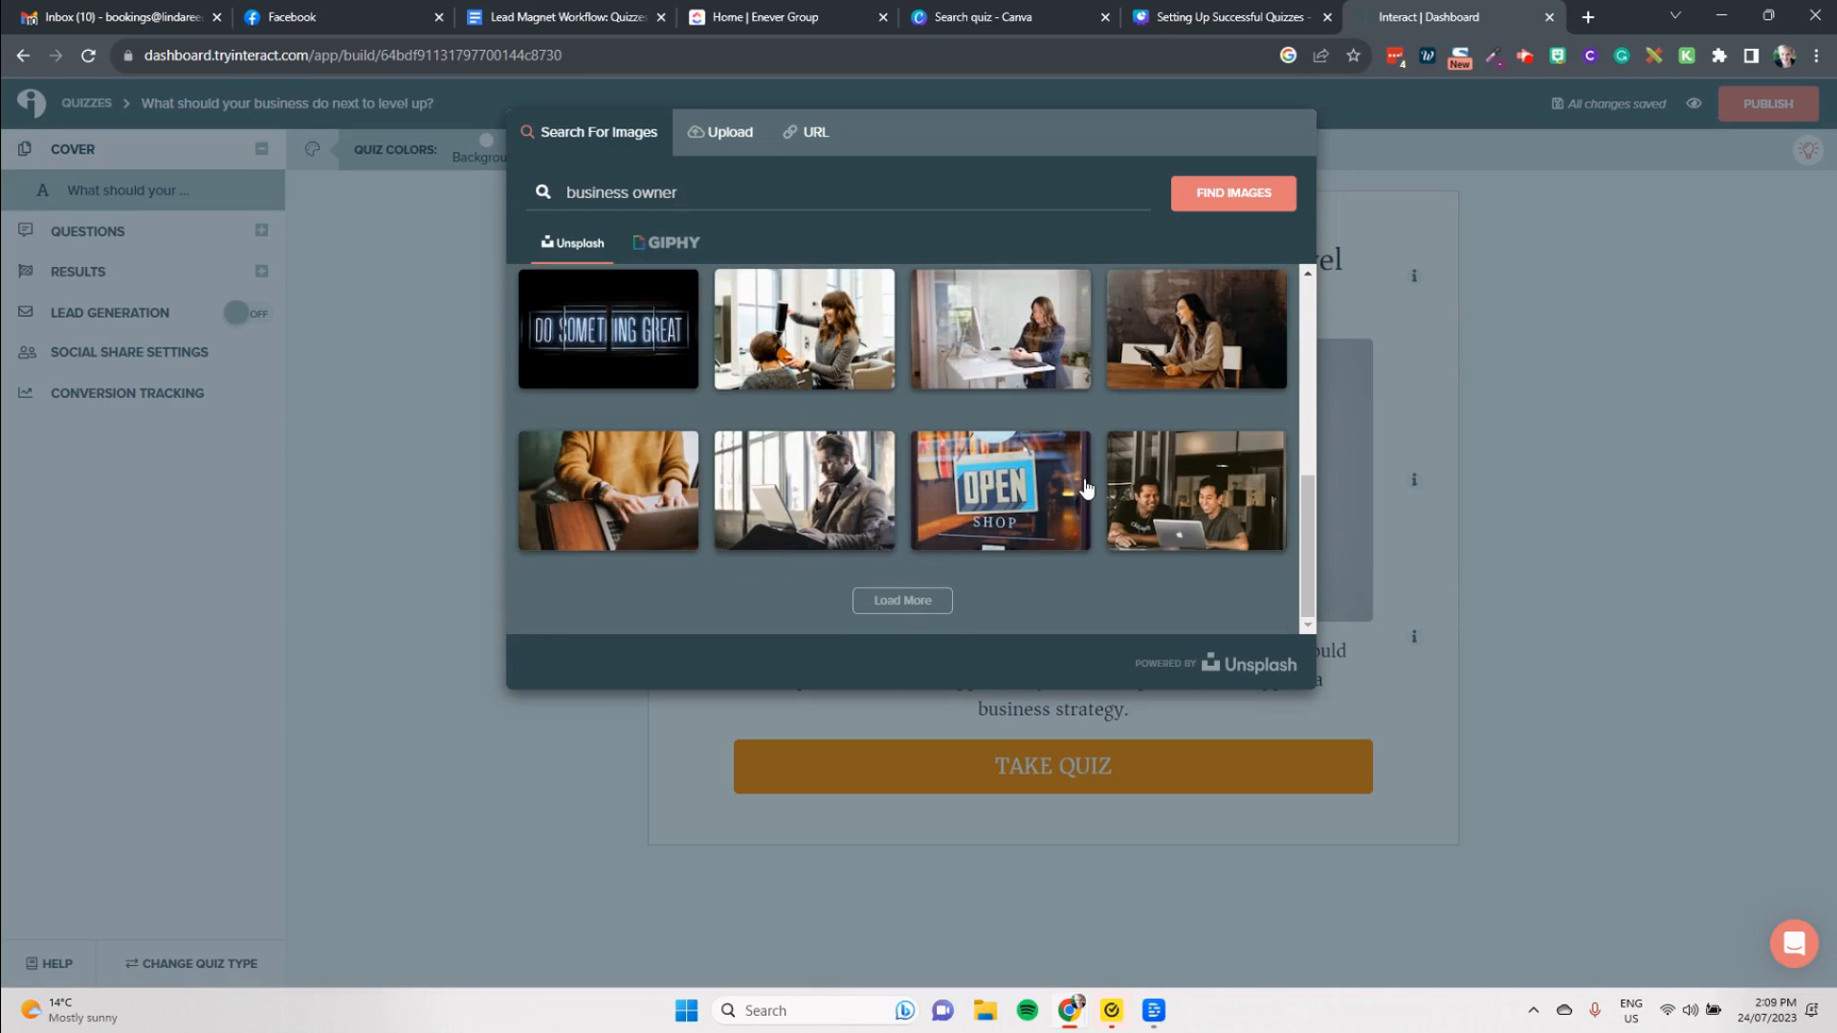
{"action": "left_click", "coordinate": [904, 601]}
{"action": "scroll", "coordinate": [1000, 410], "scroll_direction": "down", "scroll_amount": 5}
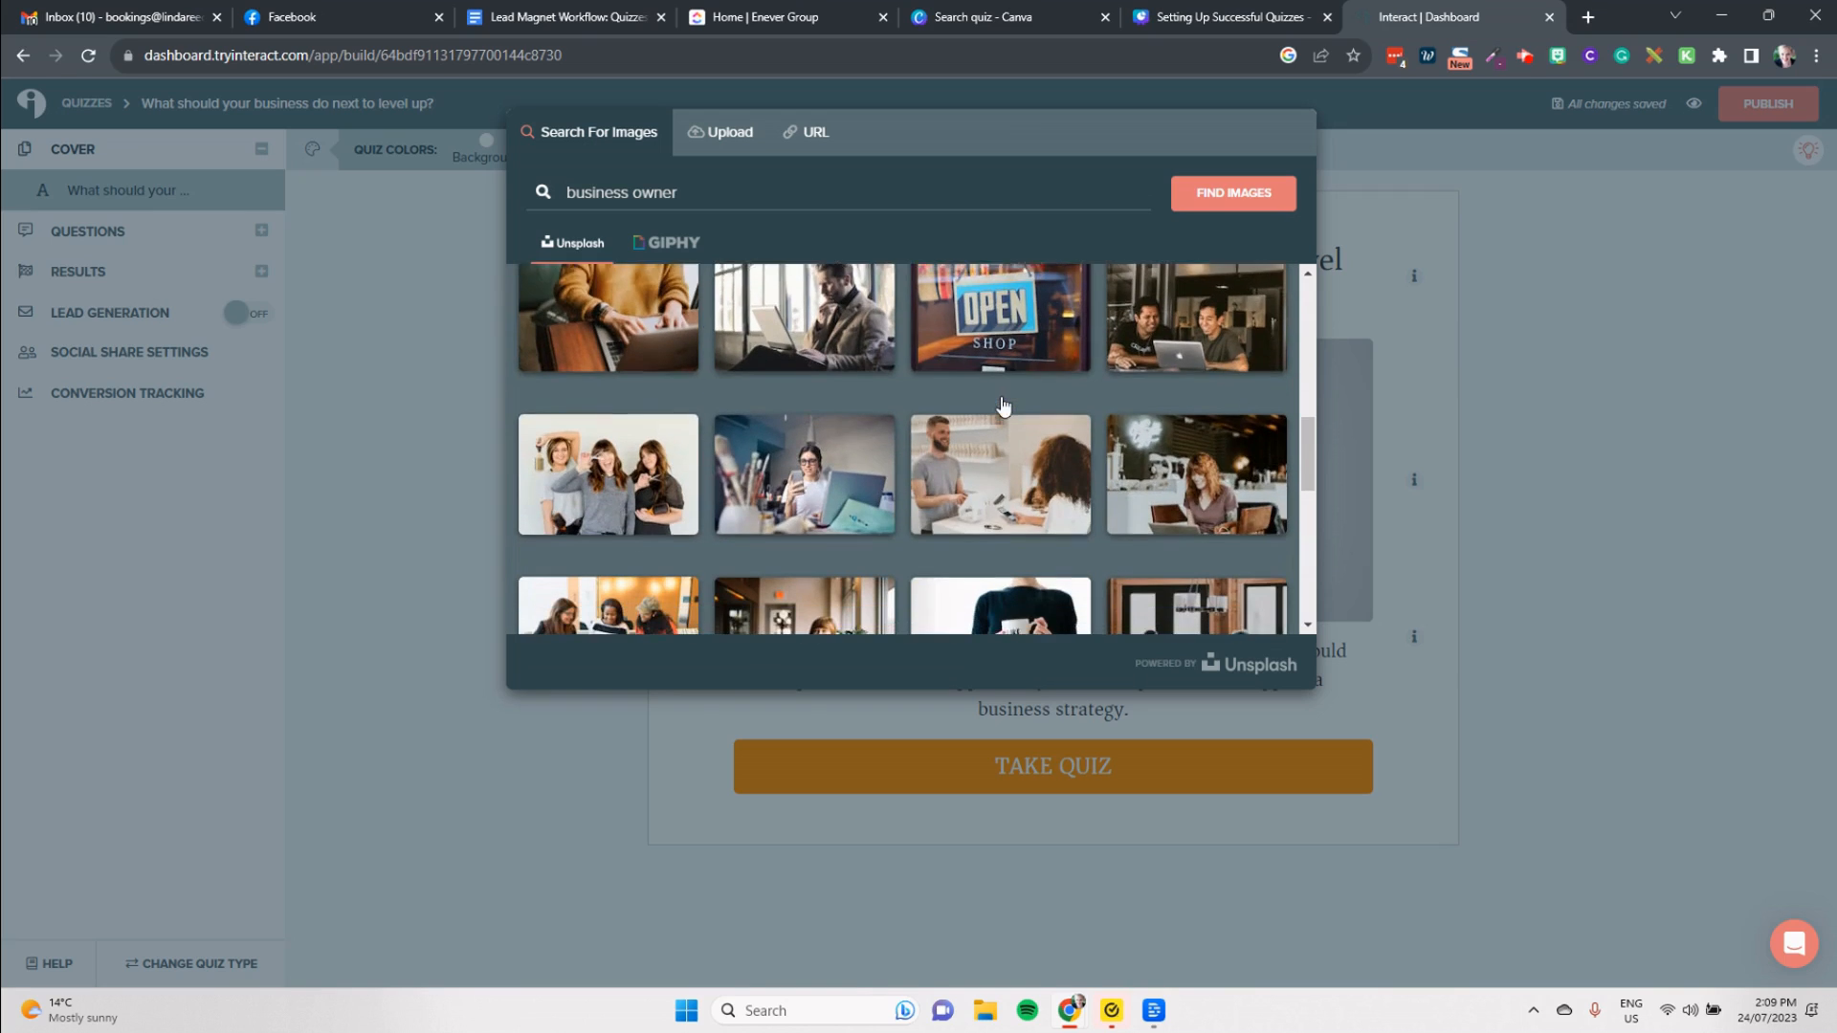
{"action": "left_click", "coordinate": [1011, 405]}
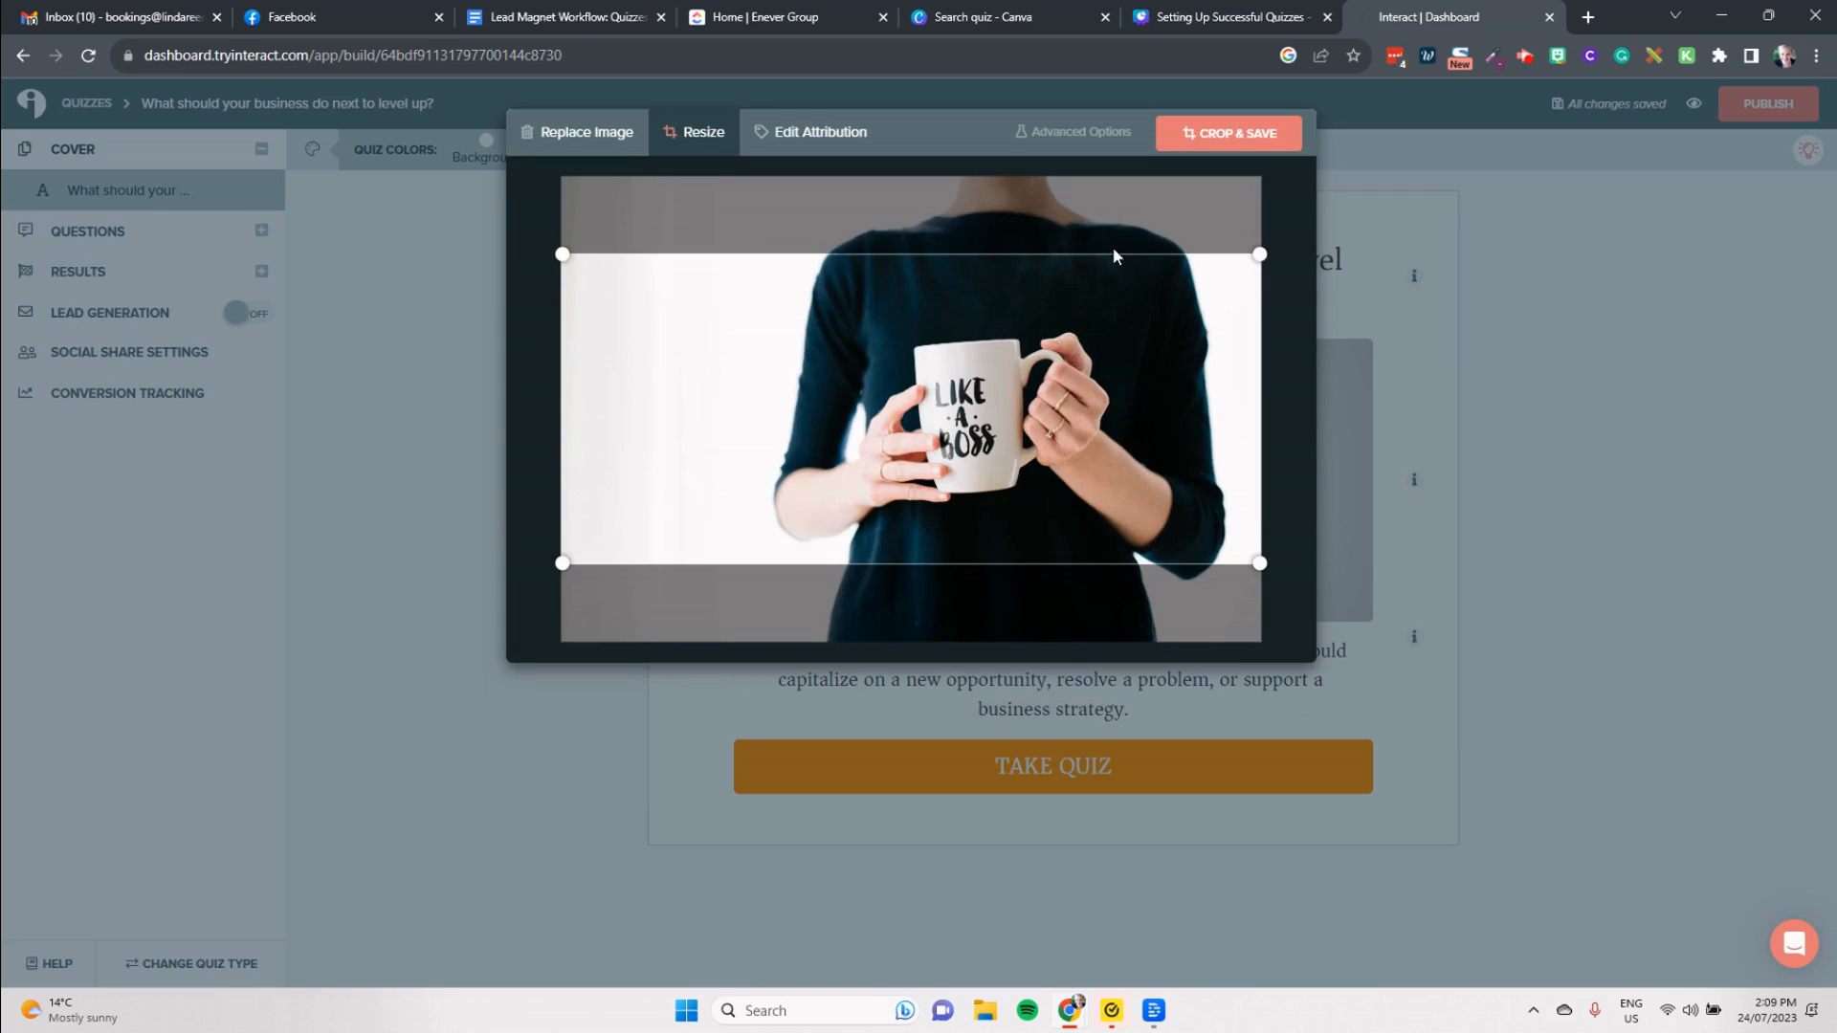
{"action": "left_click", "coordinate": [1276, 143]}
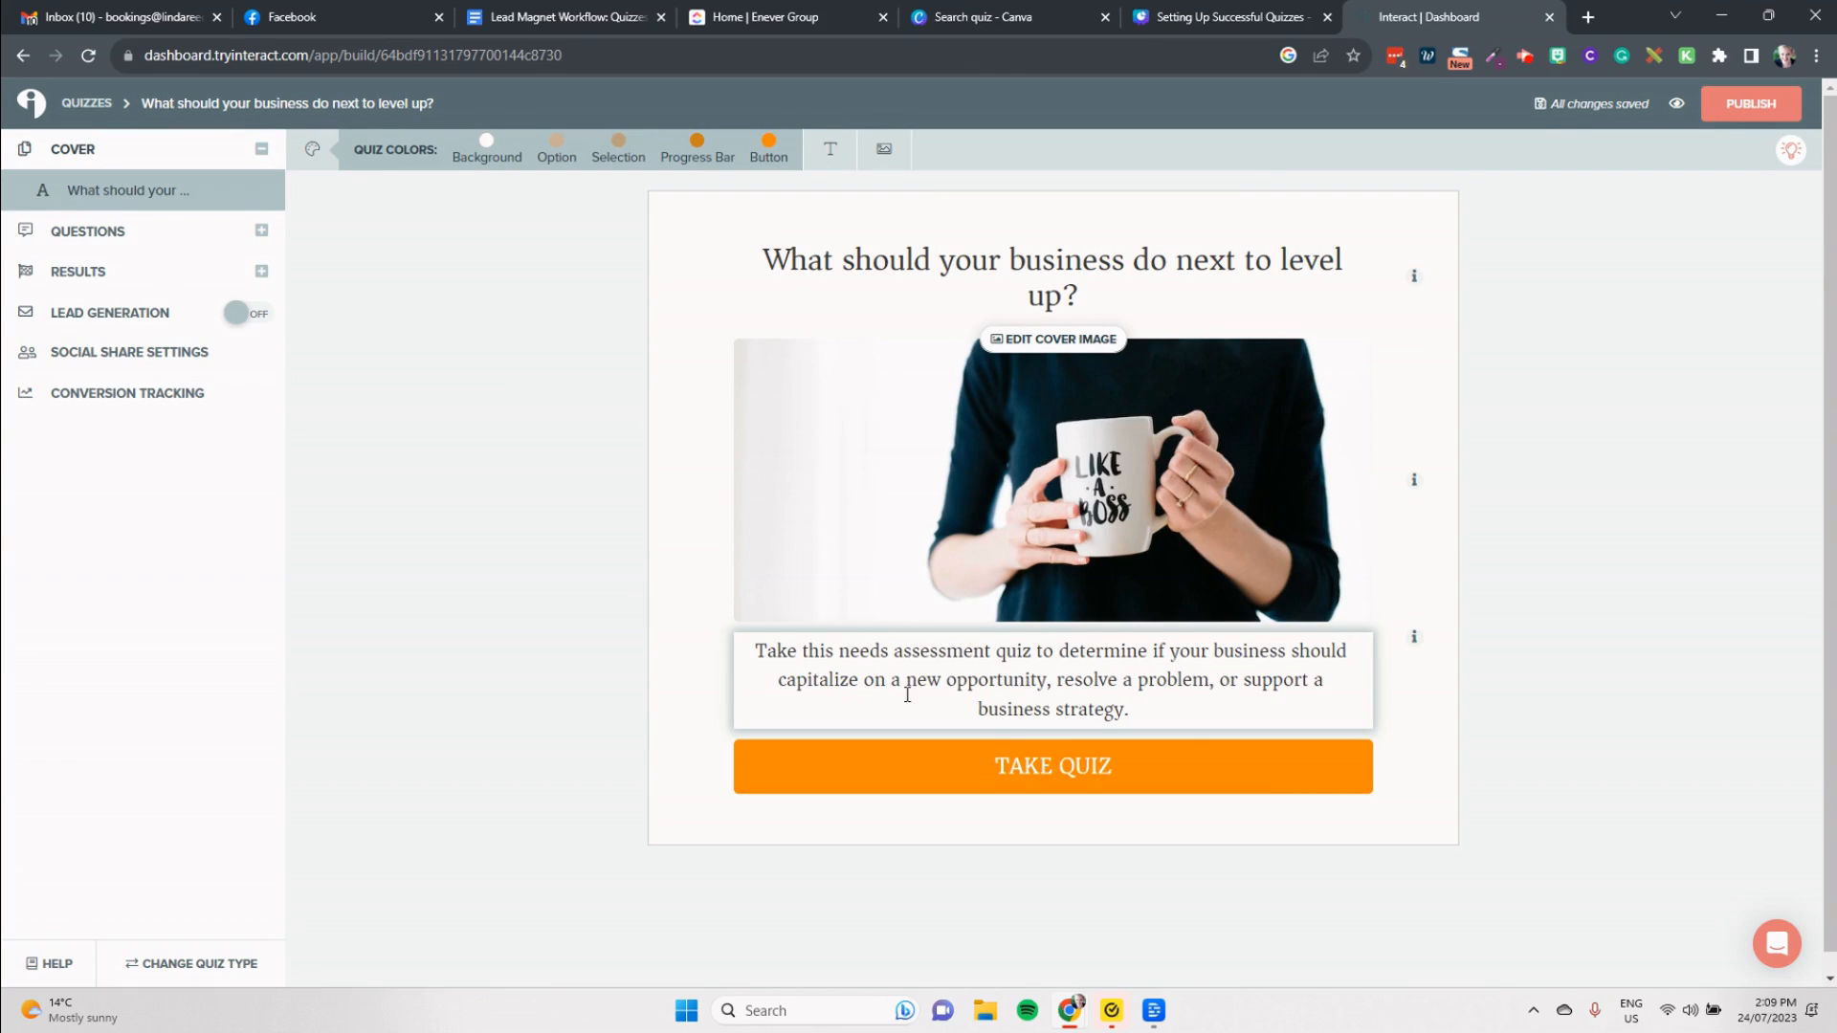
Step: Change the spelling of "capitalize" to "capitalise" in the cover description
{"action": "left_click", "coordinate": [854, 683]}
{"action": "key", "text": "BackSpace"}
{"action": "type", "text": "s"}
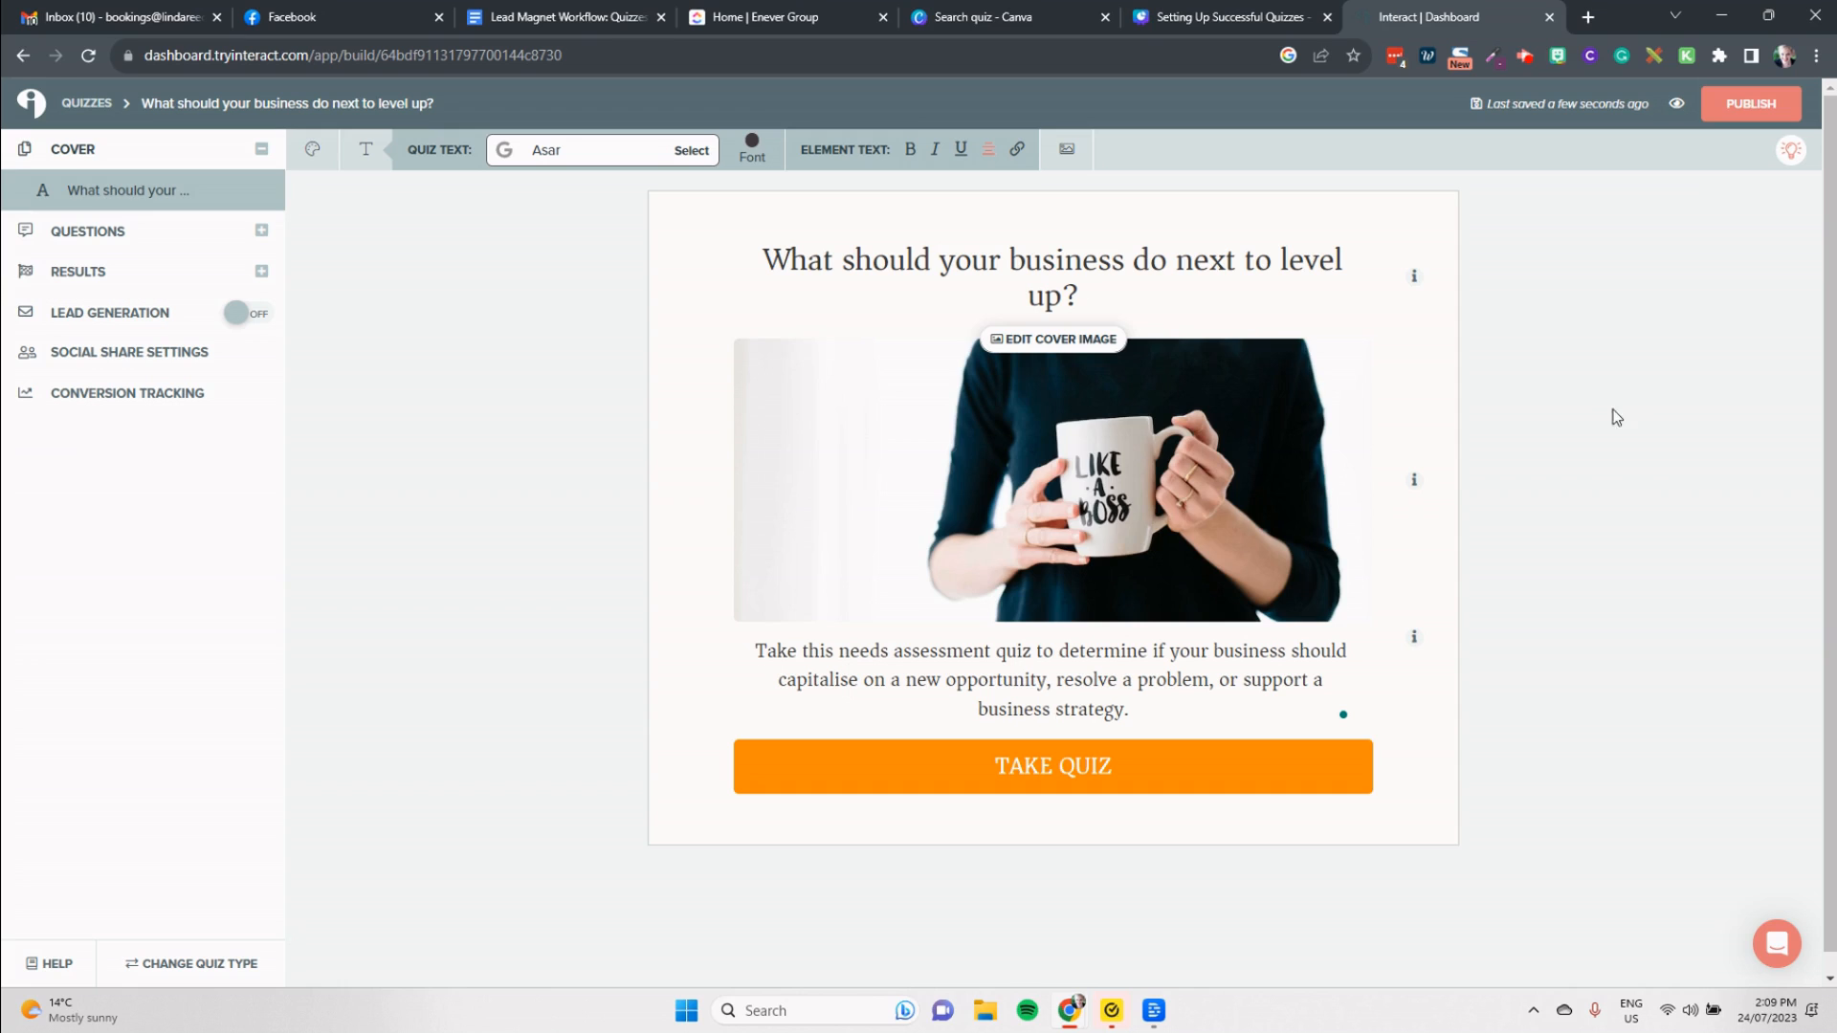
Step: Review the quiz's questions and its branching logic option
{"action": "left_click", "coordinate": [105, 235]}
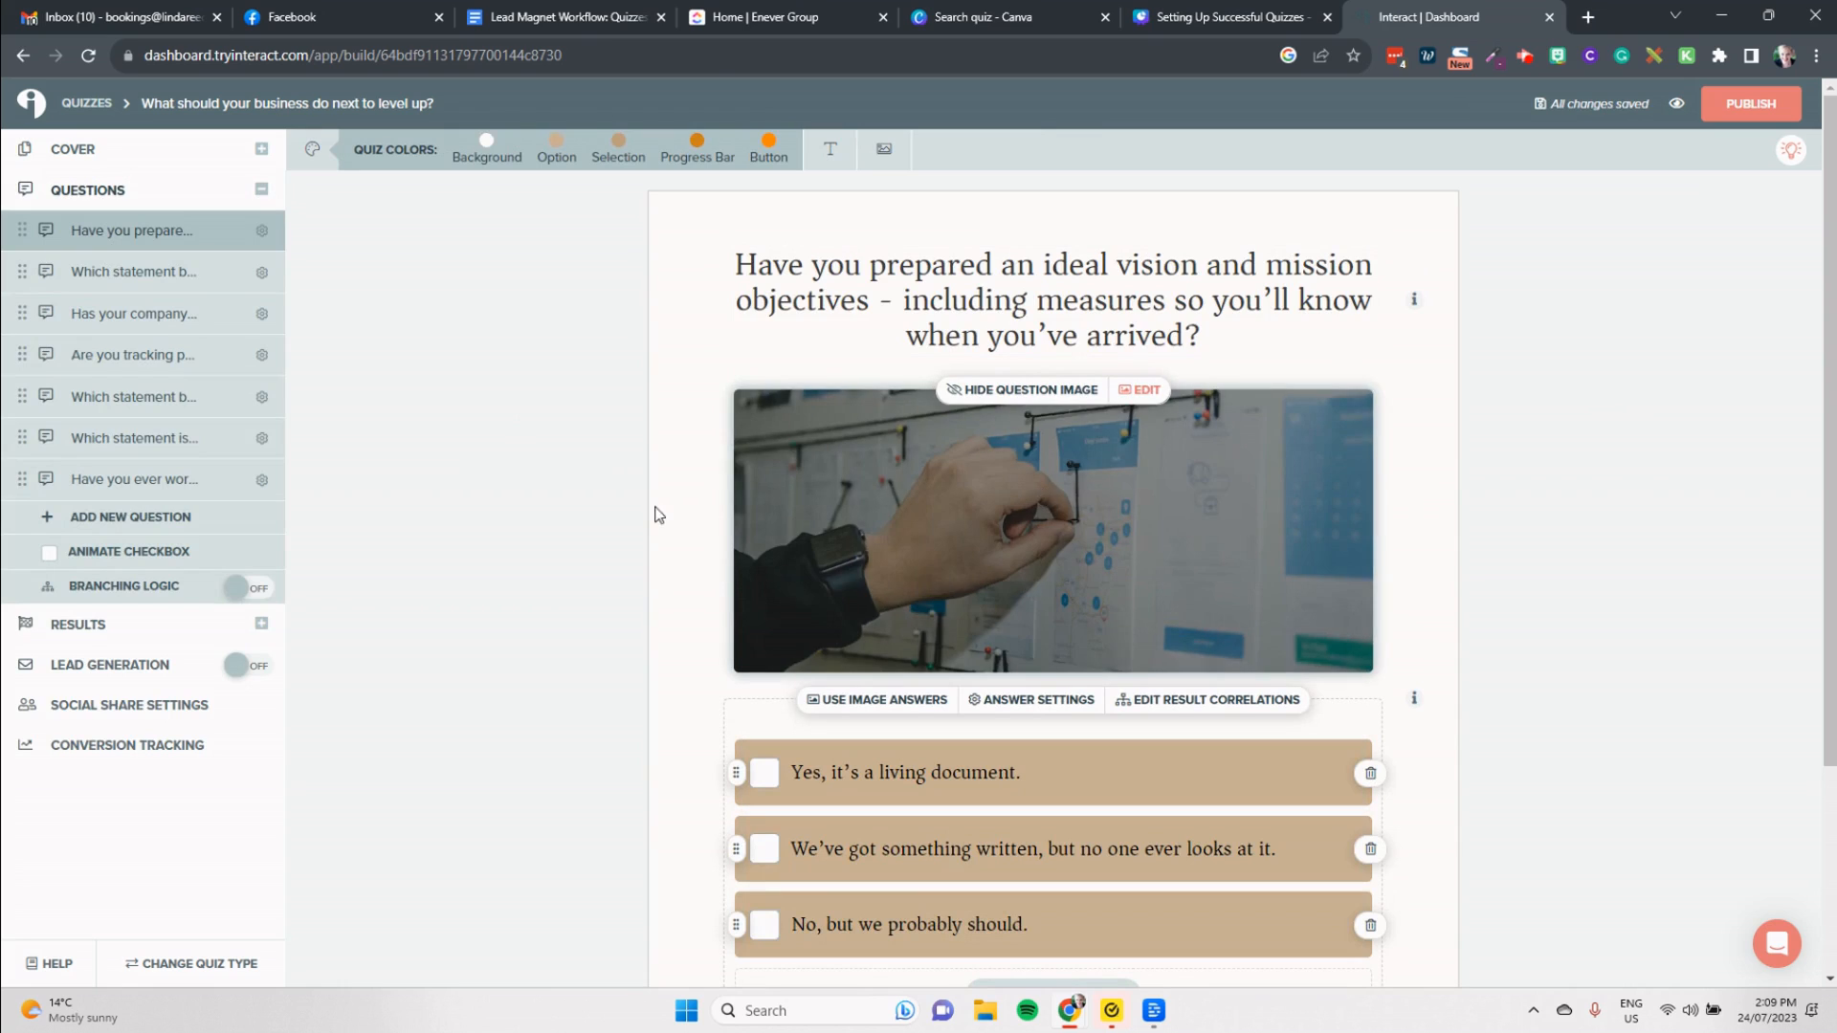
{"action": "left_click", "coordinate": [253, 589]}
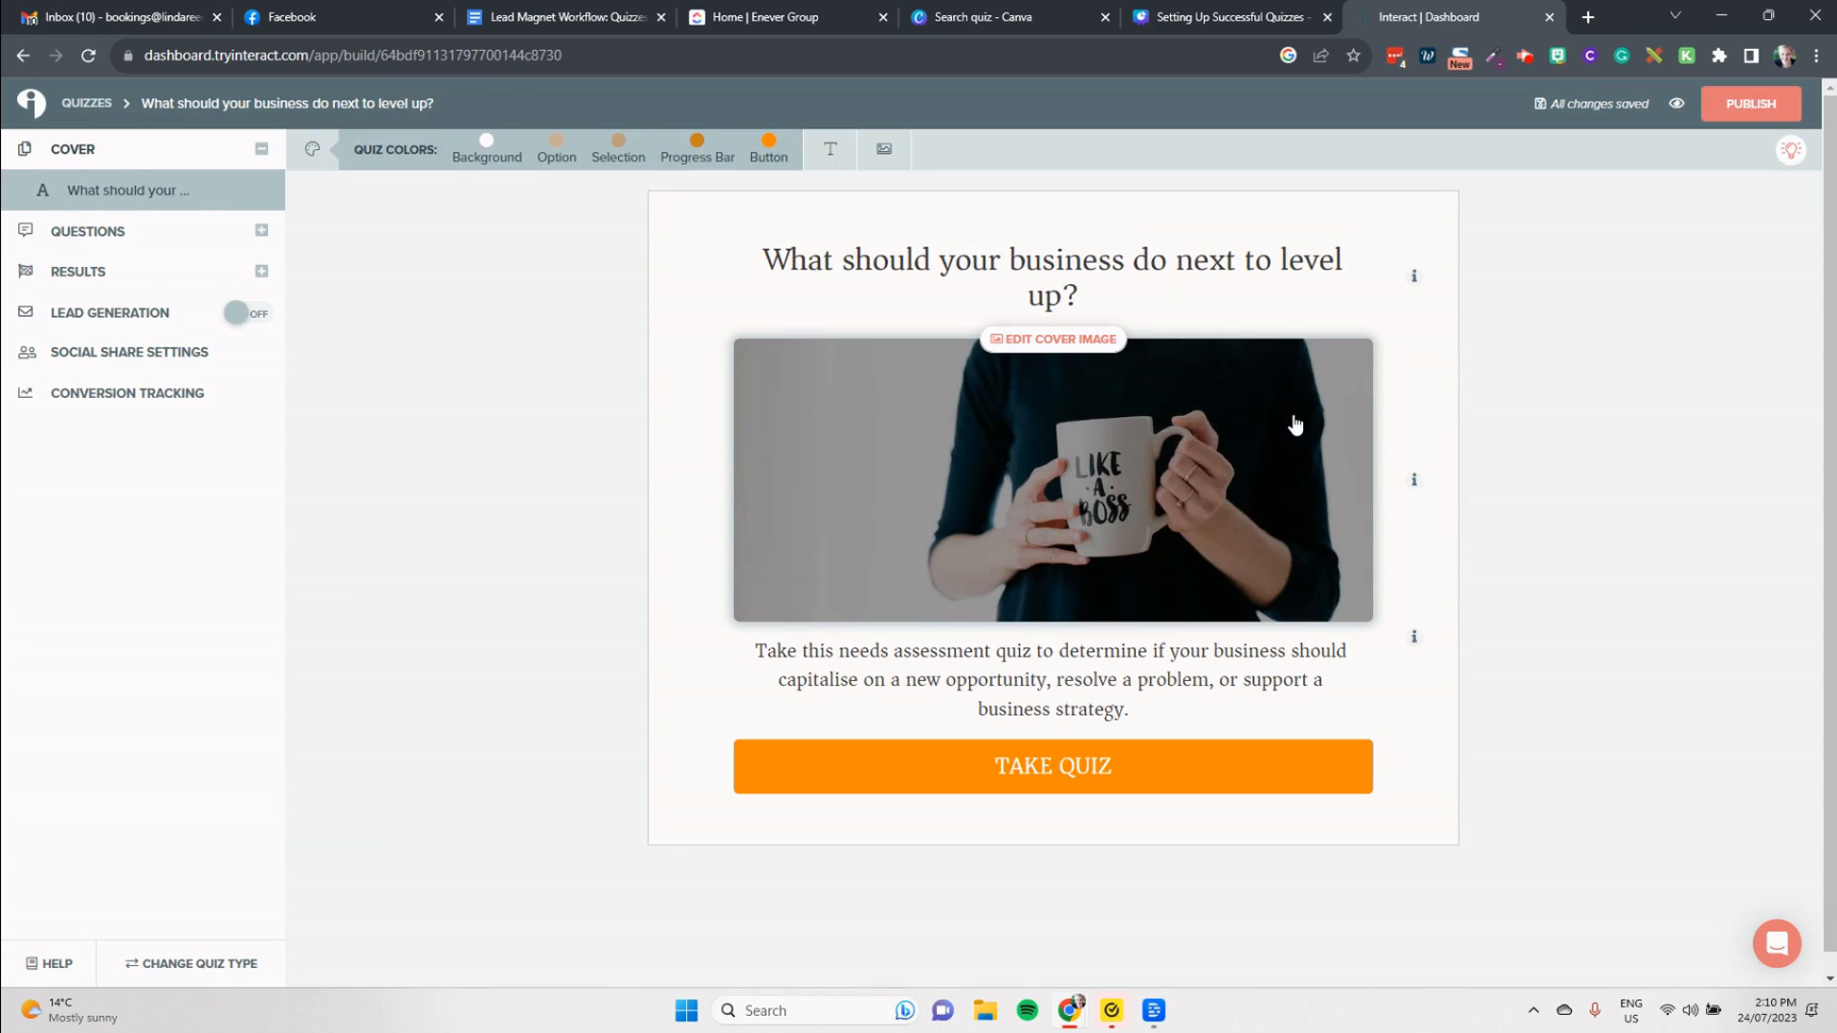
{"action": "left_click", "coordinate": [219, 232]}
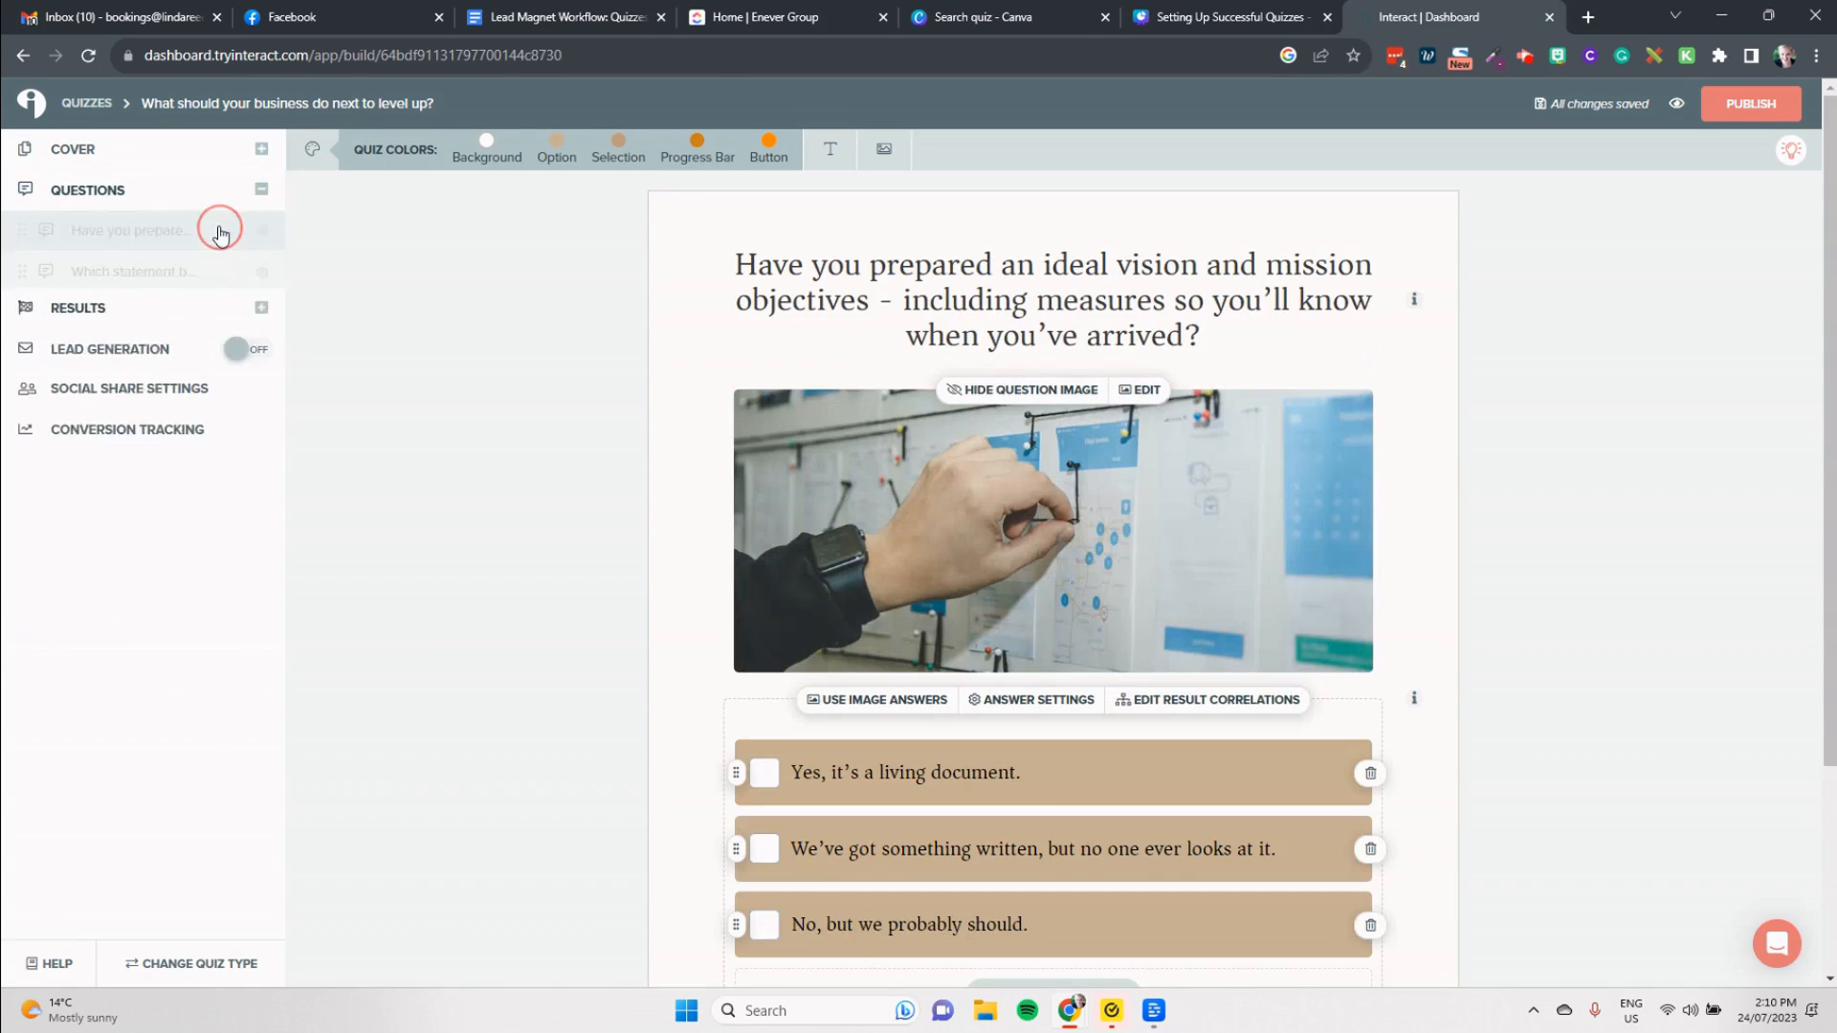
Step: Open the quiz results and read through the "Congratulations! You're ready to take on a new opportunity!" page and its business strategy tips
{"action": "left_click", "coordinate": [143, 630]}
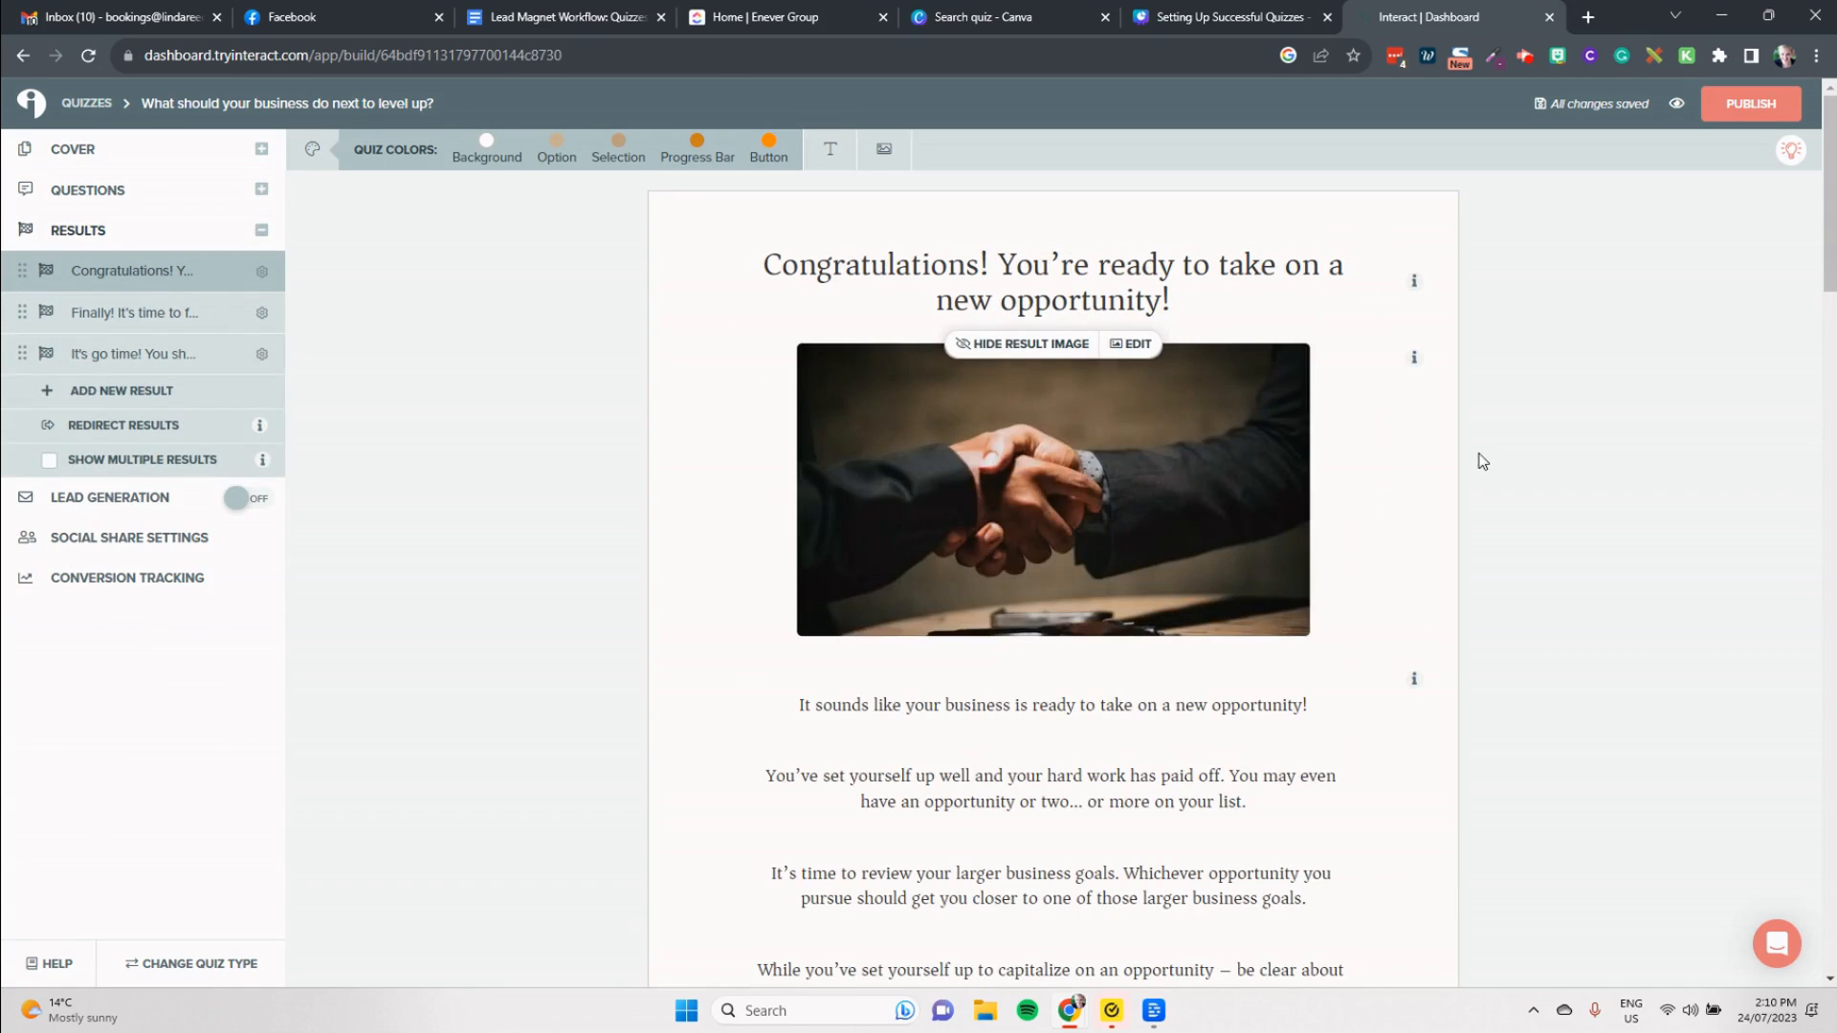
{"action": "scroll", "coordinate": [1303, 561], "scroll_direction": "down", "scroll_amount": 1}
{"action": "scroll", "coordinate": [1304, 562], "scroll_direction": "up", "scroll_amount": 1}
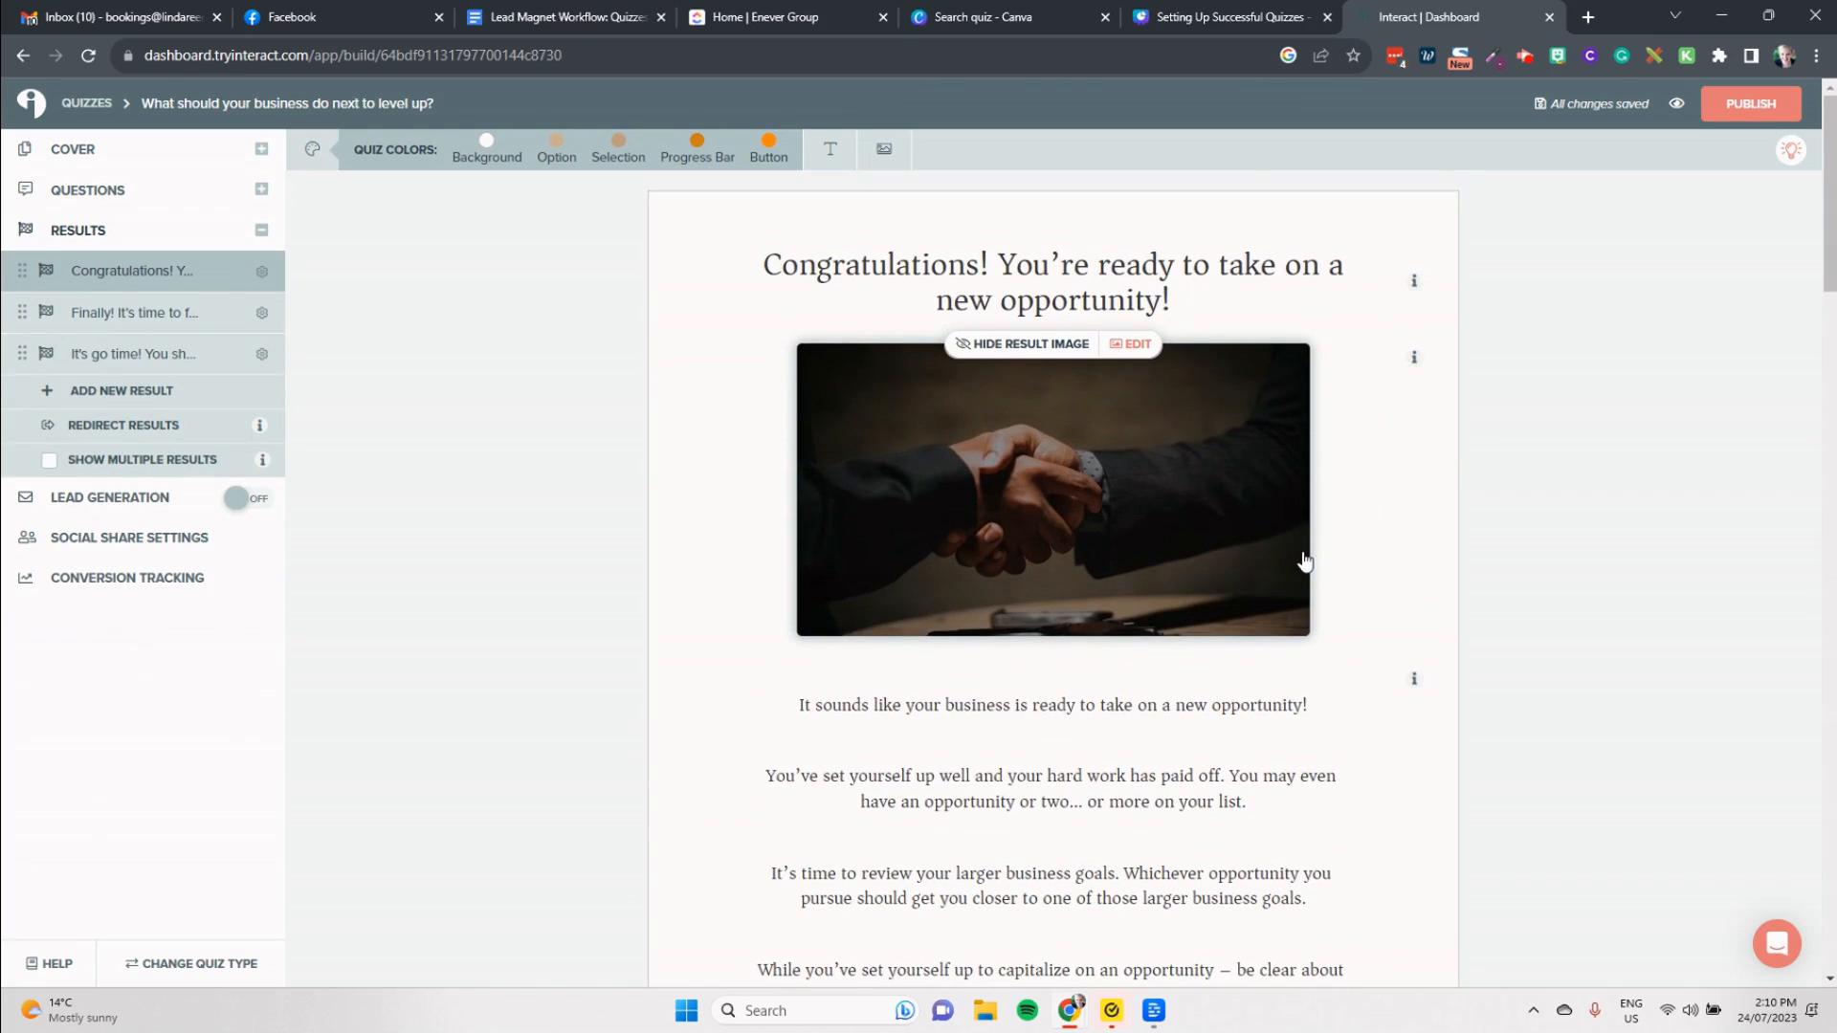
{"action": "scroll", "coordinate": [1304, 562], "scroll_direction": "down", "scroll_amount": 4}
{"action": "scroll", "coordinate": [1304, 558], "scroll_direction": "down", "scroll_amount": 1}
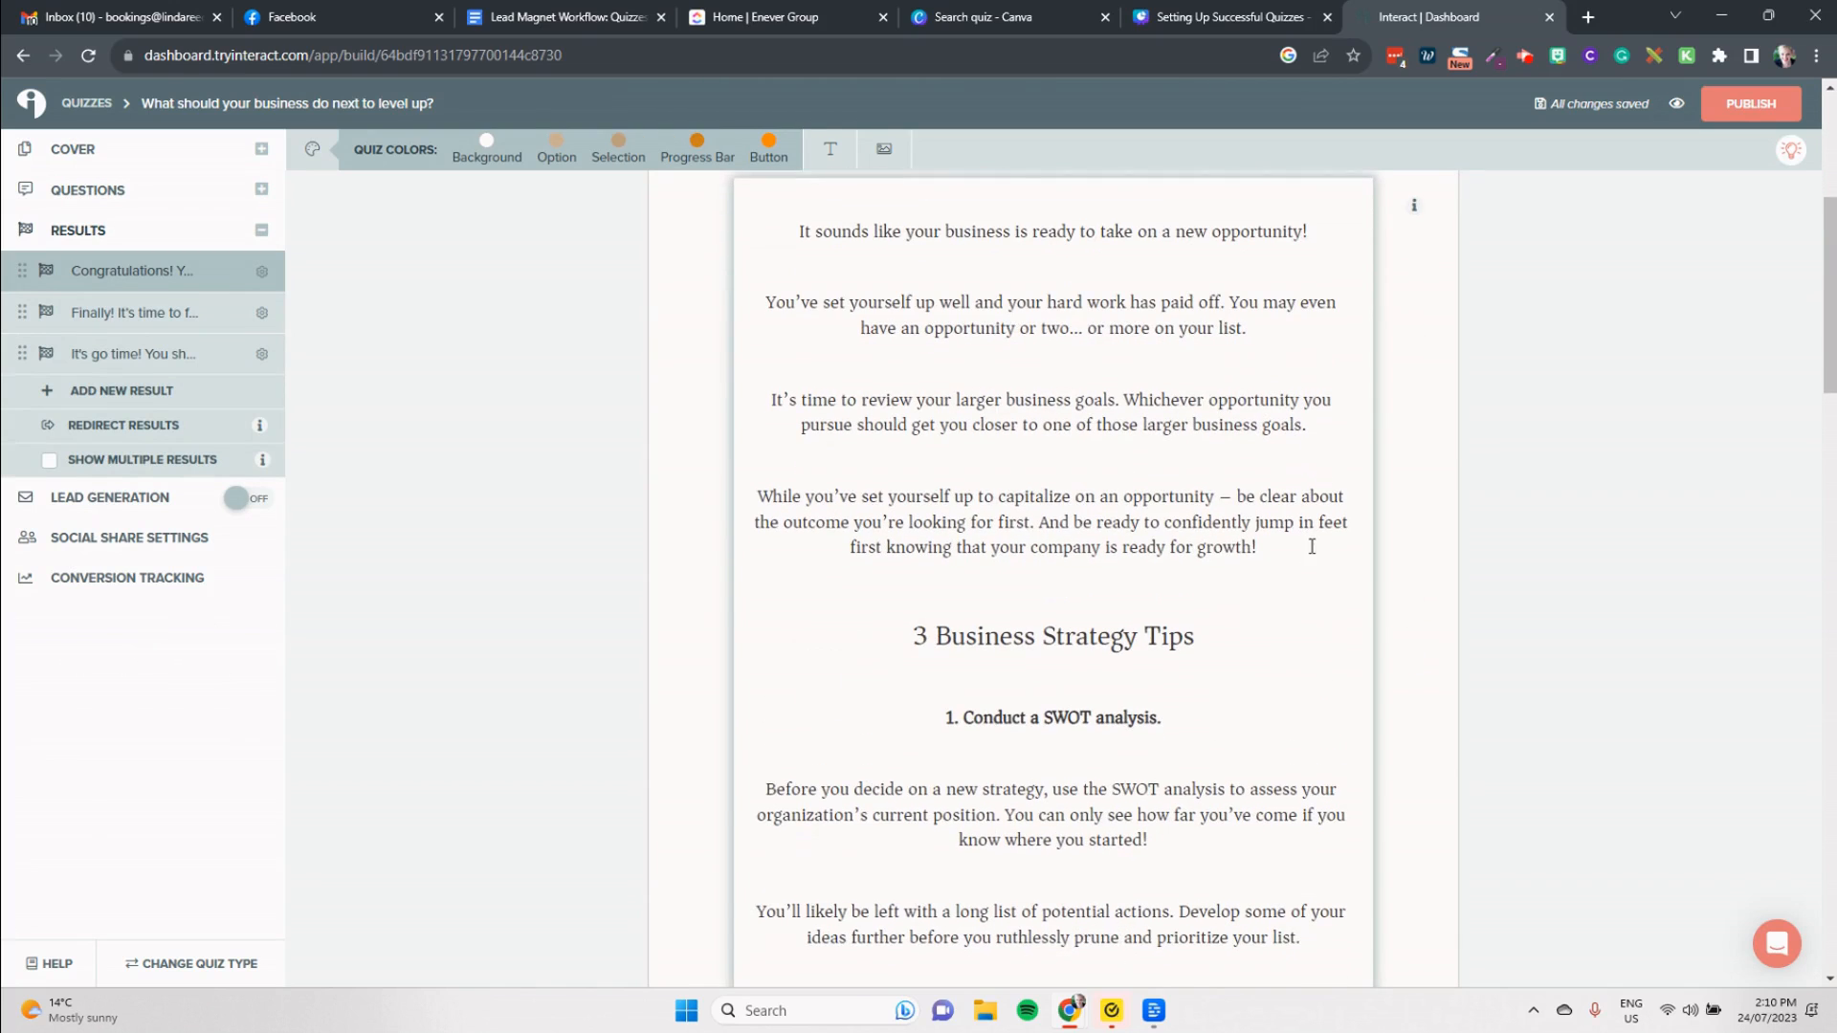
{"action": "scroll", "coordinate": [1308, 537], "scroll_direction": "down", "scroll_amount": 9}
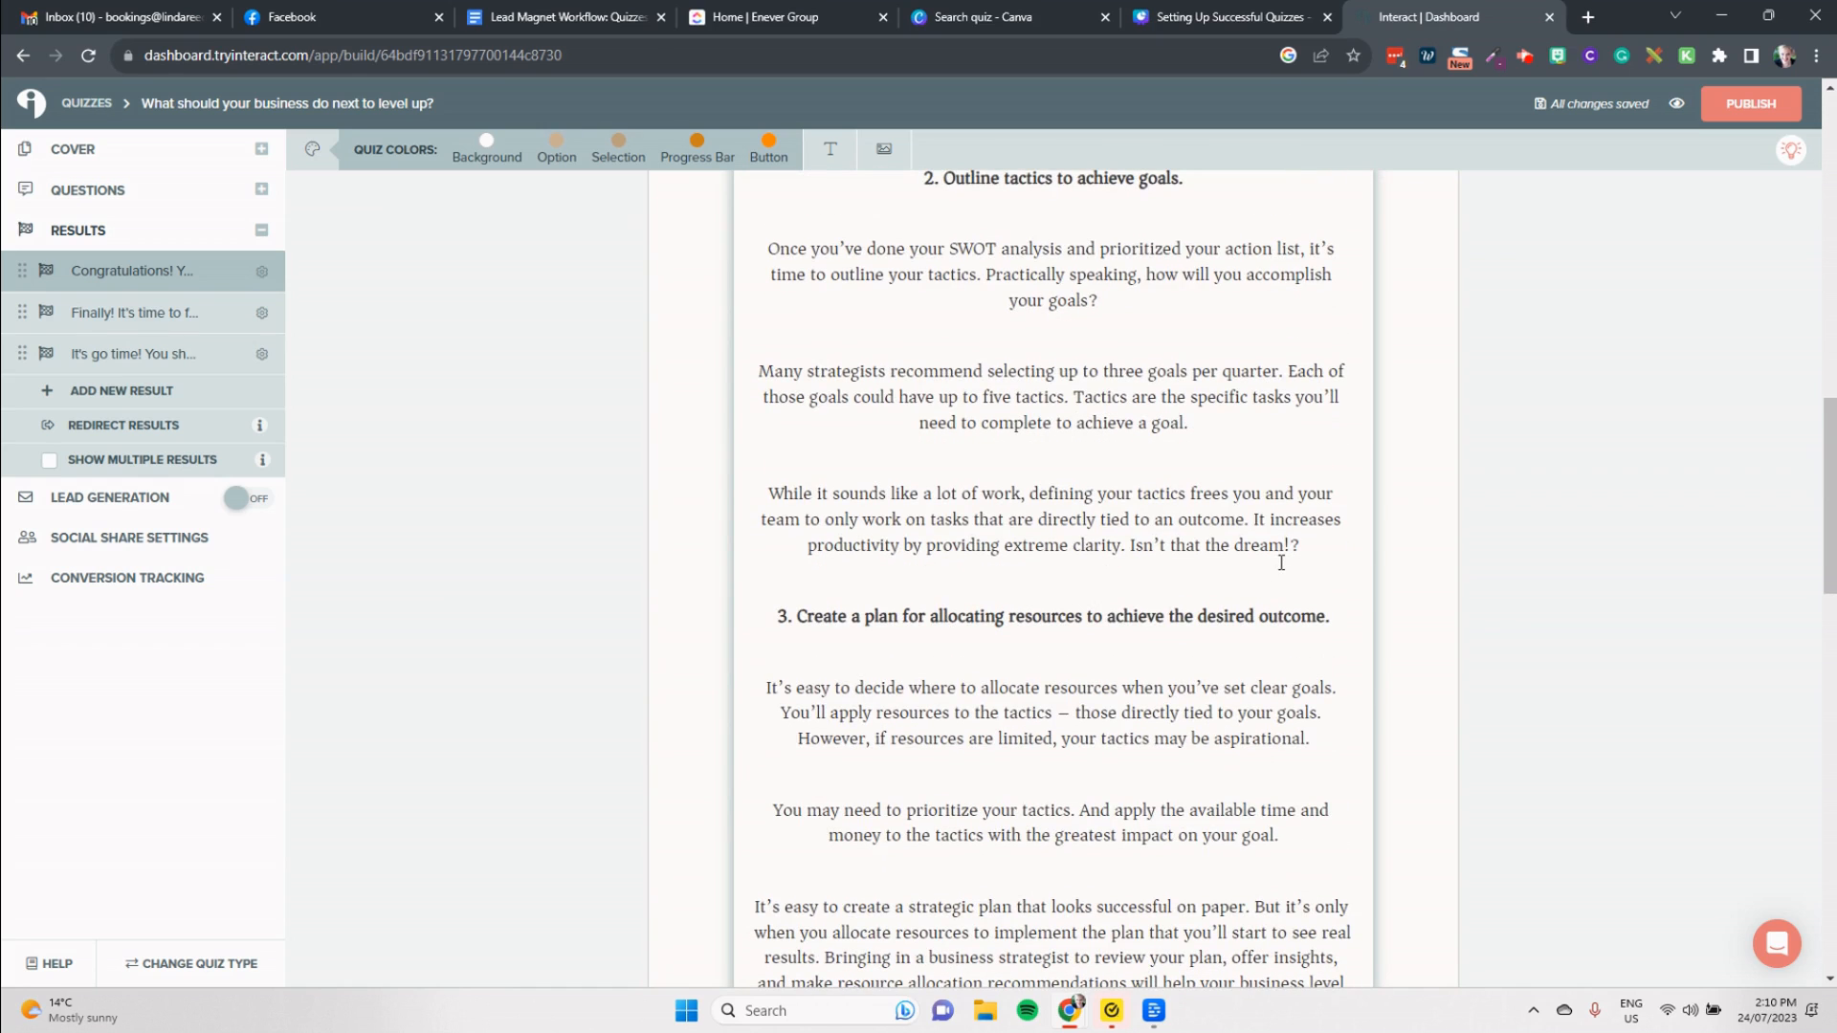
{"action": "scroll", "coordinate": [615, 651], "scroll_direction": "down", "scroll_amount": 1}
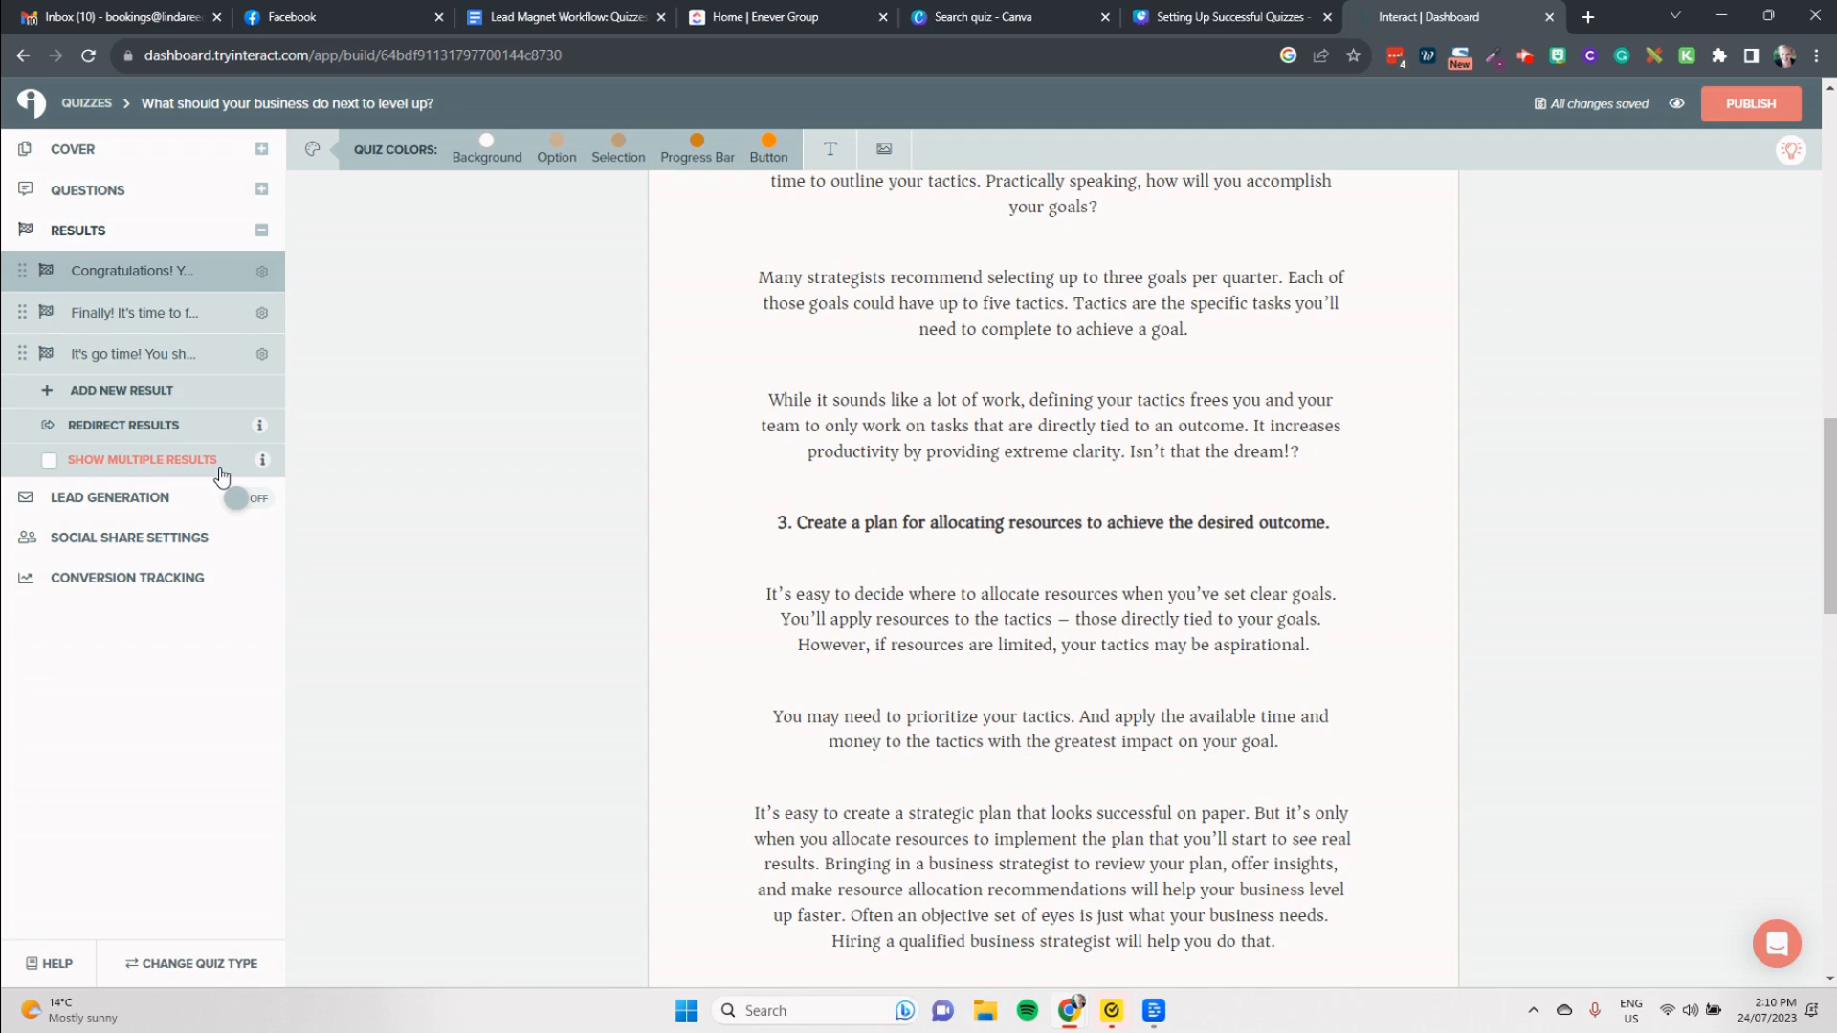
Step: Review the "Finally! It's time to focus on solving that pressing problem!" and "It's go time!" result pages, including the latter's call to action
{"action": "left_click", "coordinate": [184, 311]}
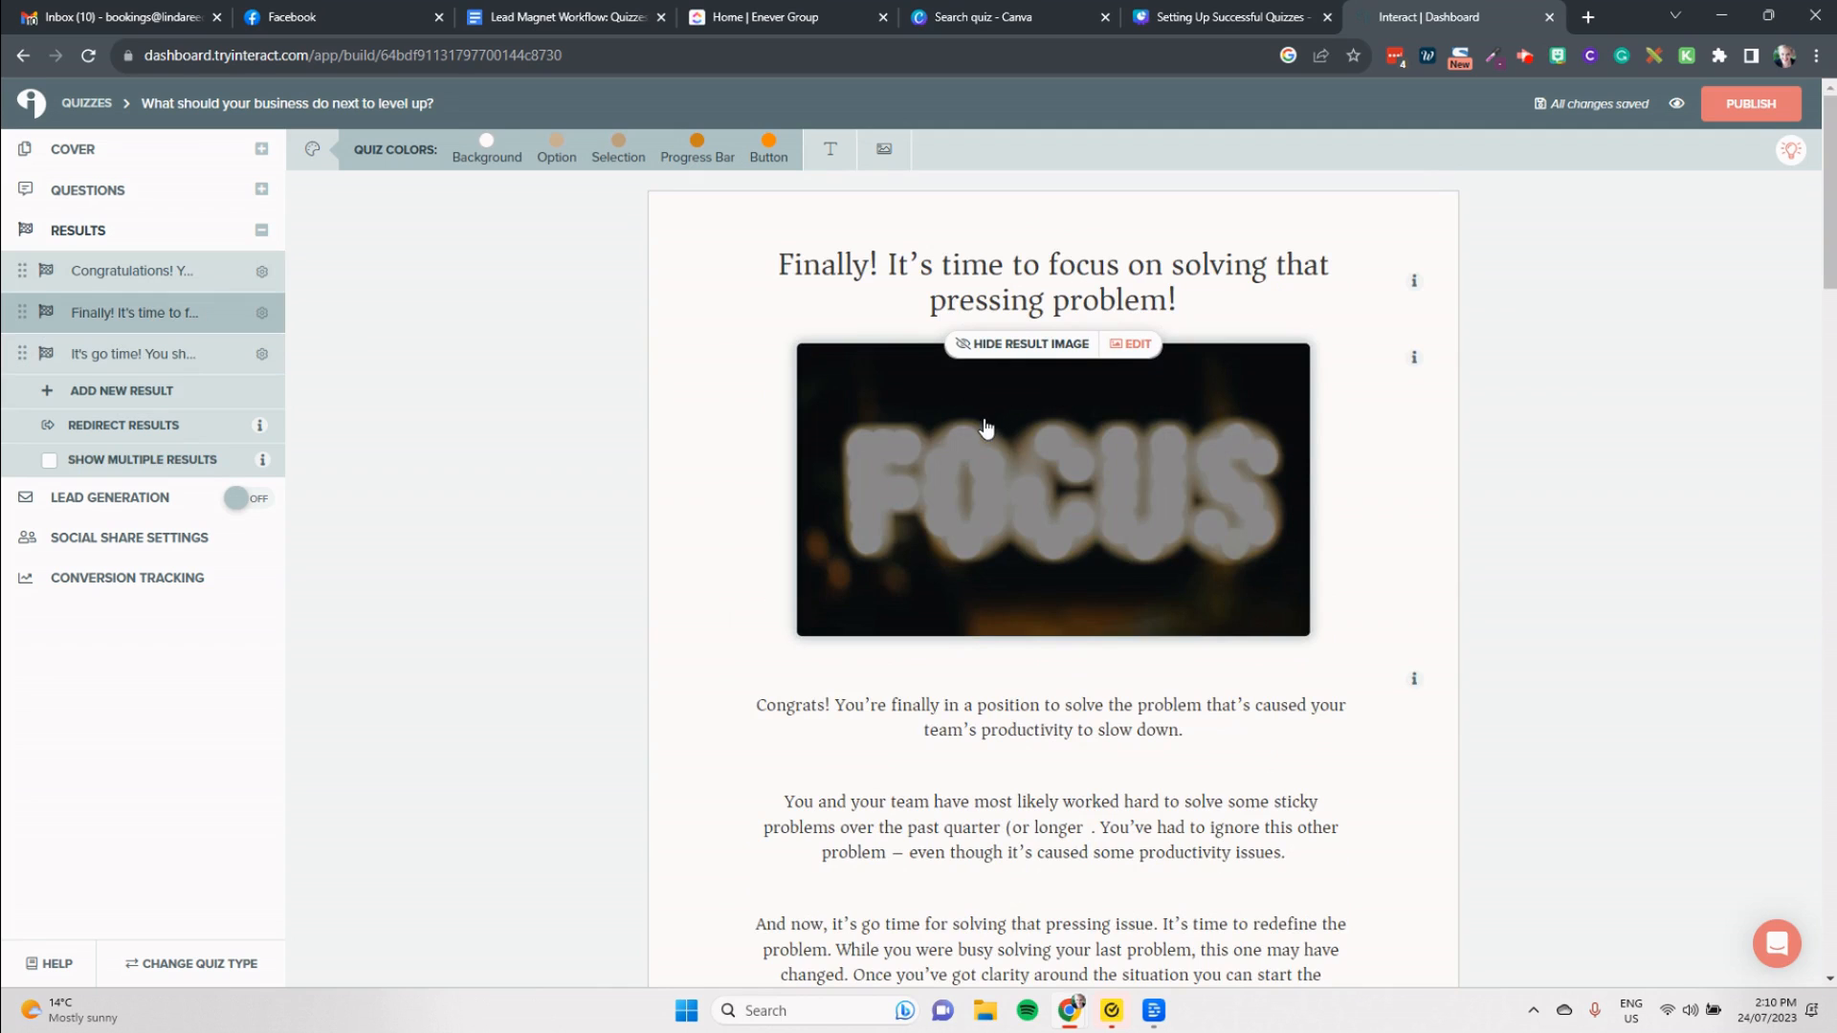
{"action": "scroll", "coordinate": [988, 425], "scroll_direction": "down", "scroll_amount": 3}
{"action": "left_click", "coordinate": [124, 360]}
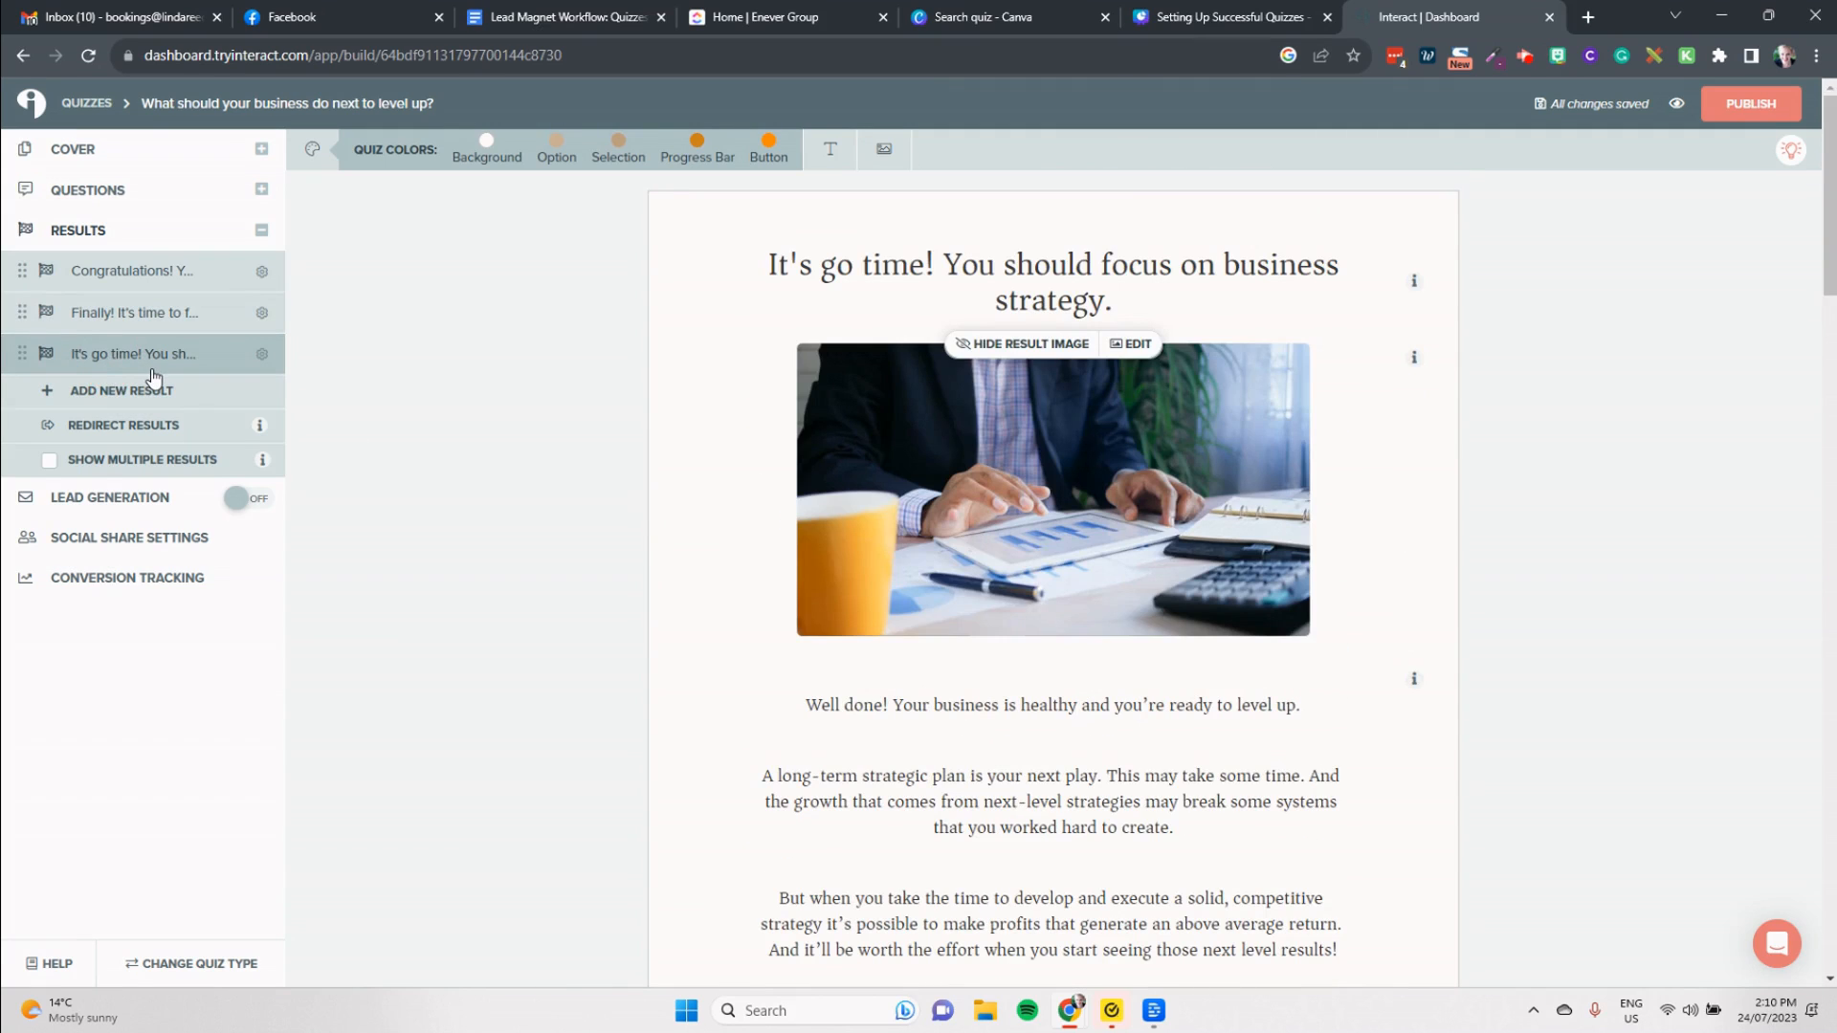
{"action": "scroll", "coordinate": [808, 533], "scroll_direction": "down", "scroll_amount": 6}
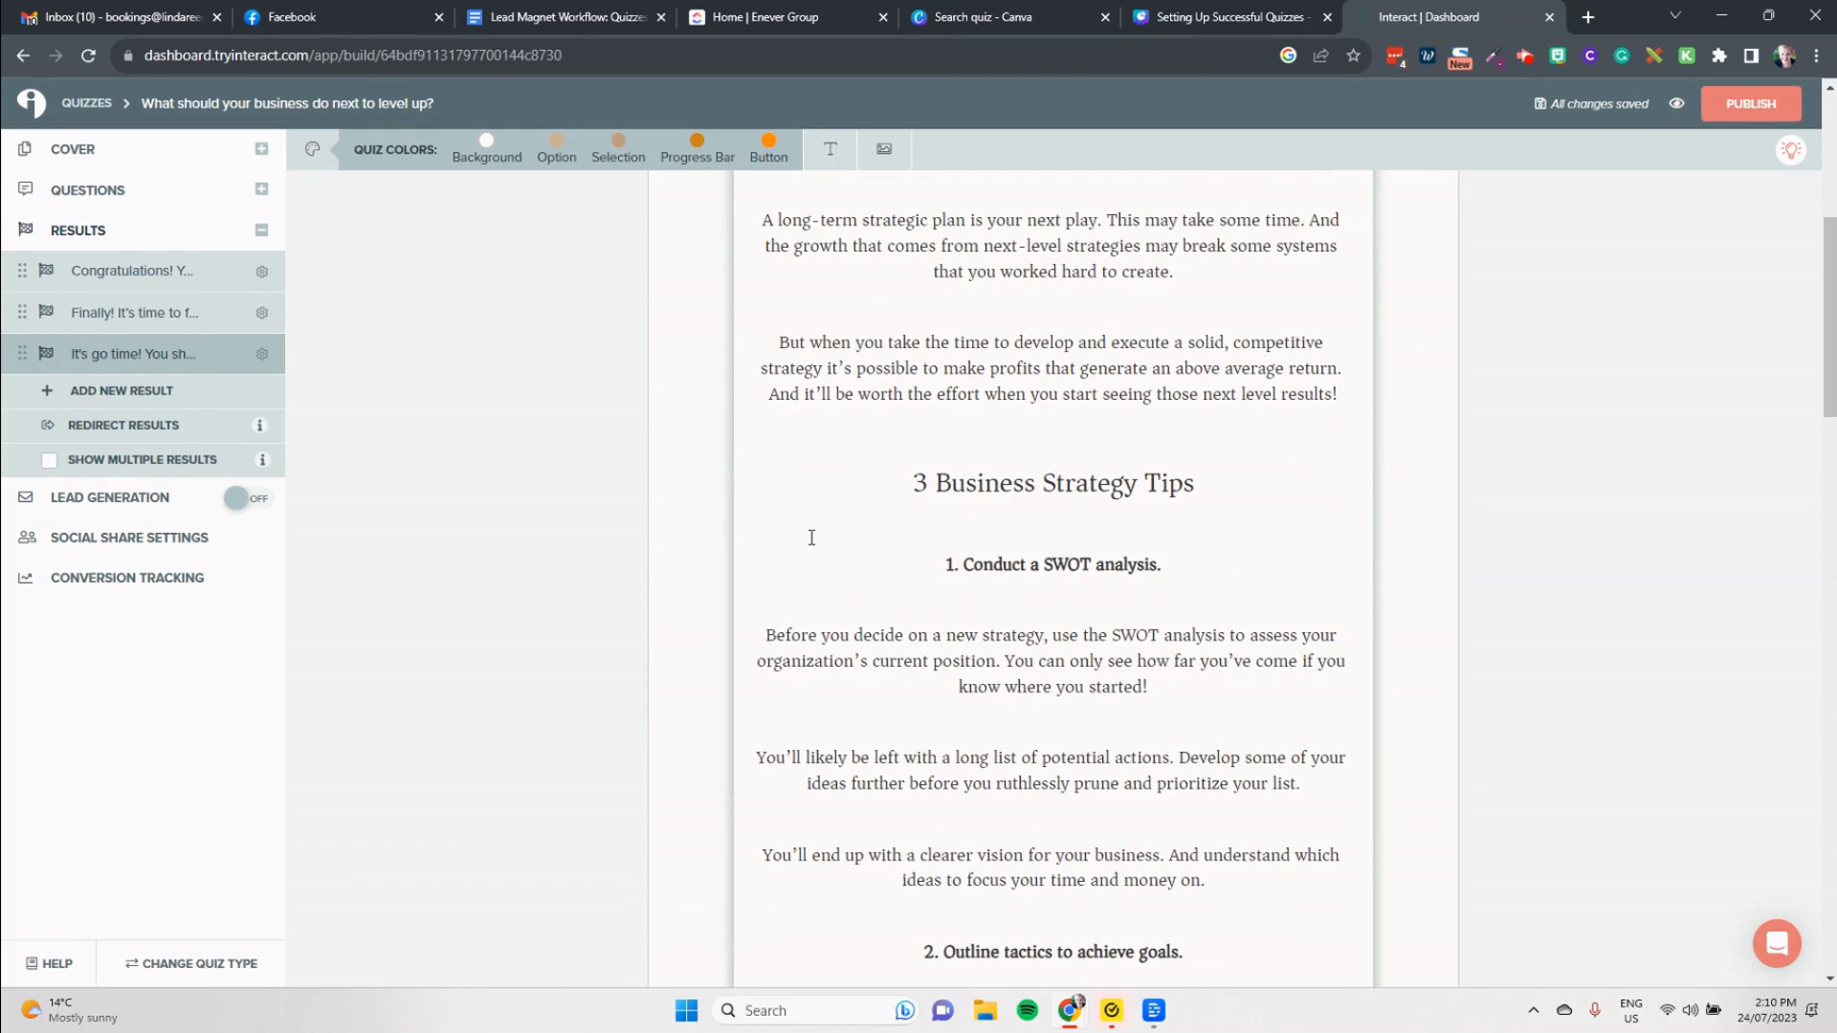
{"action": "scroll", "coordinate": [1244, 727], "scroll_direction": "down", "scroll_amount": 15}
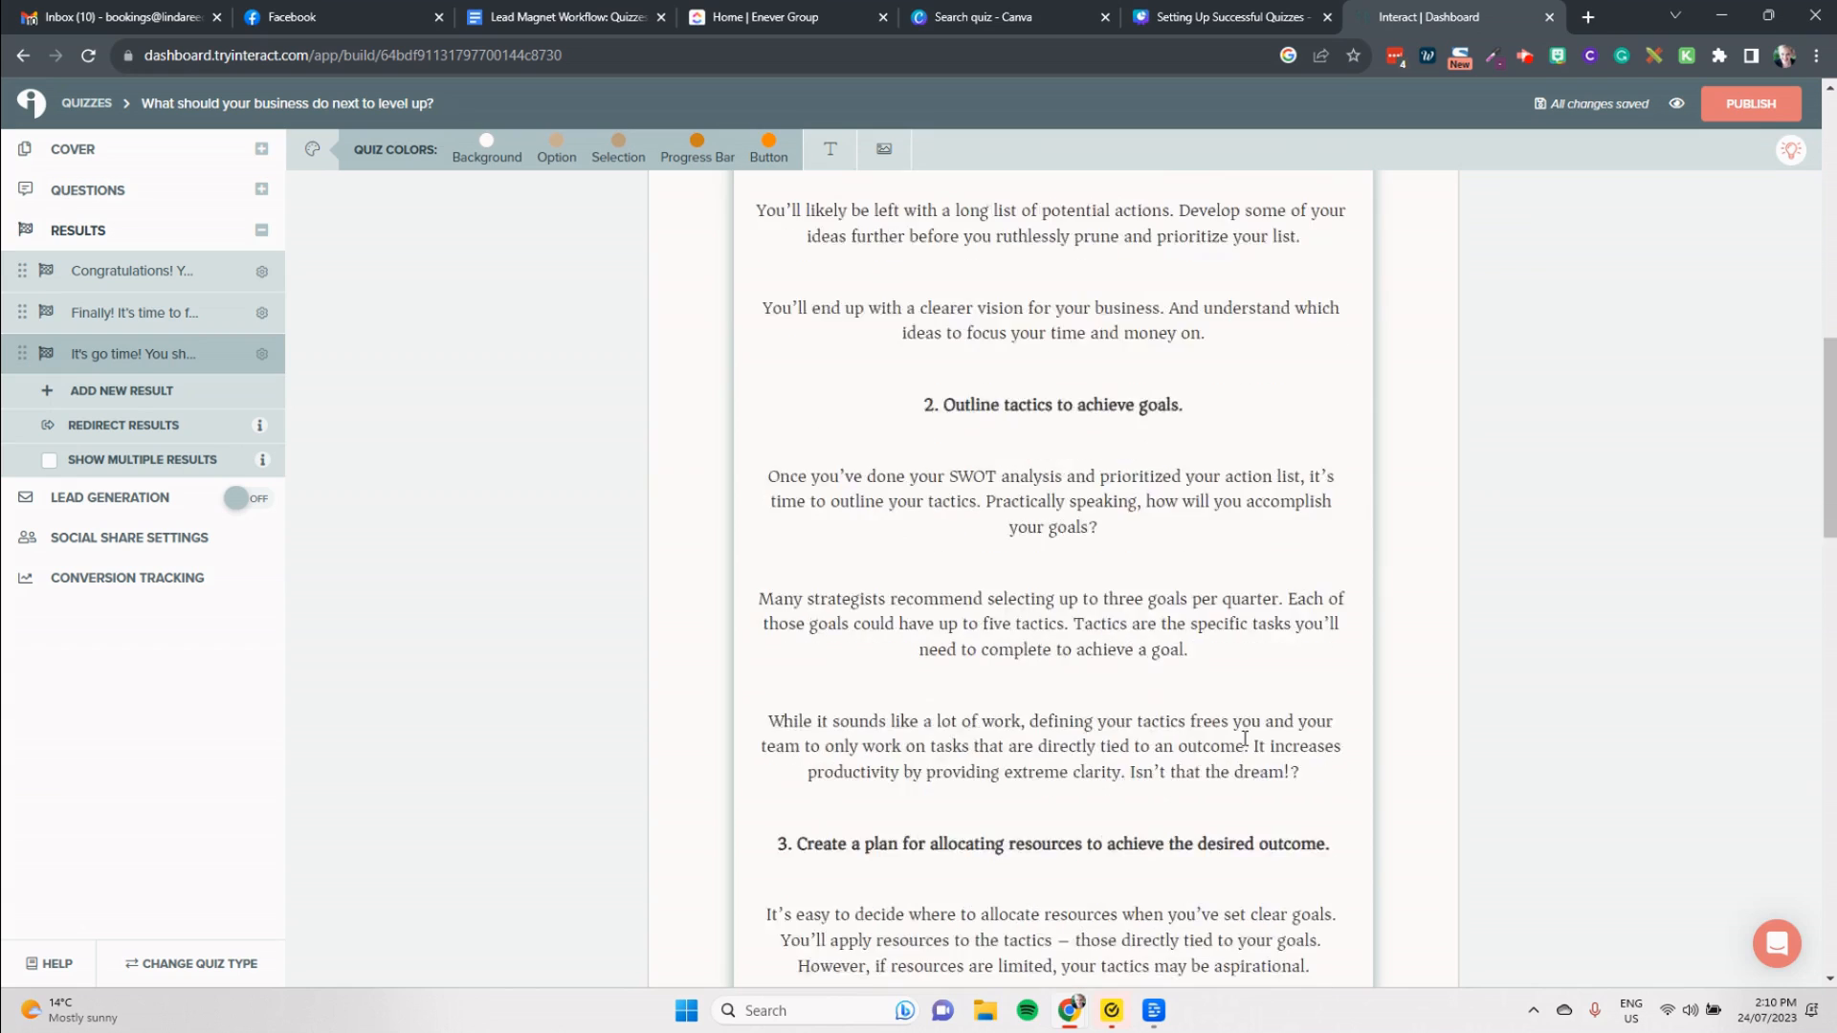
{"action": "scroll", "coordinate": [1243, 740], "scroll_direction": "down", "scroll_amount": 10}
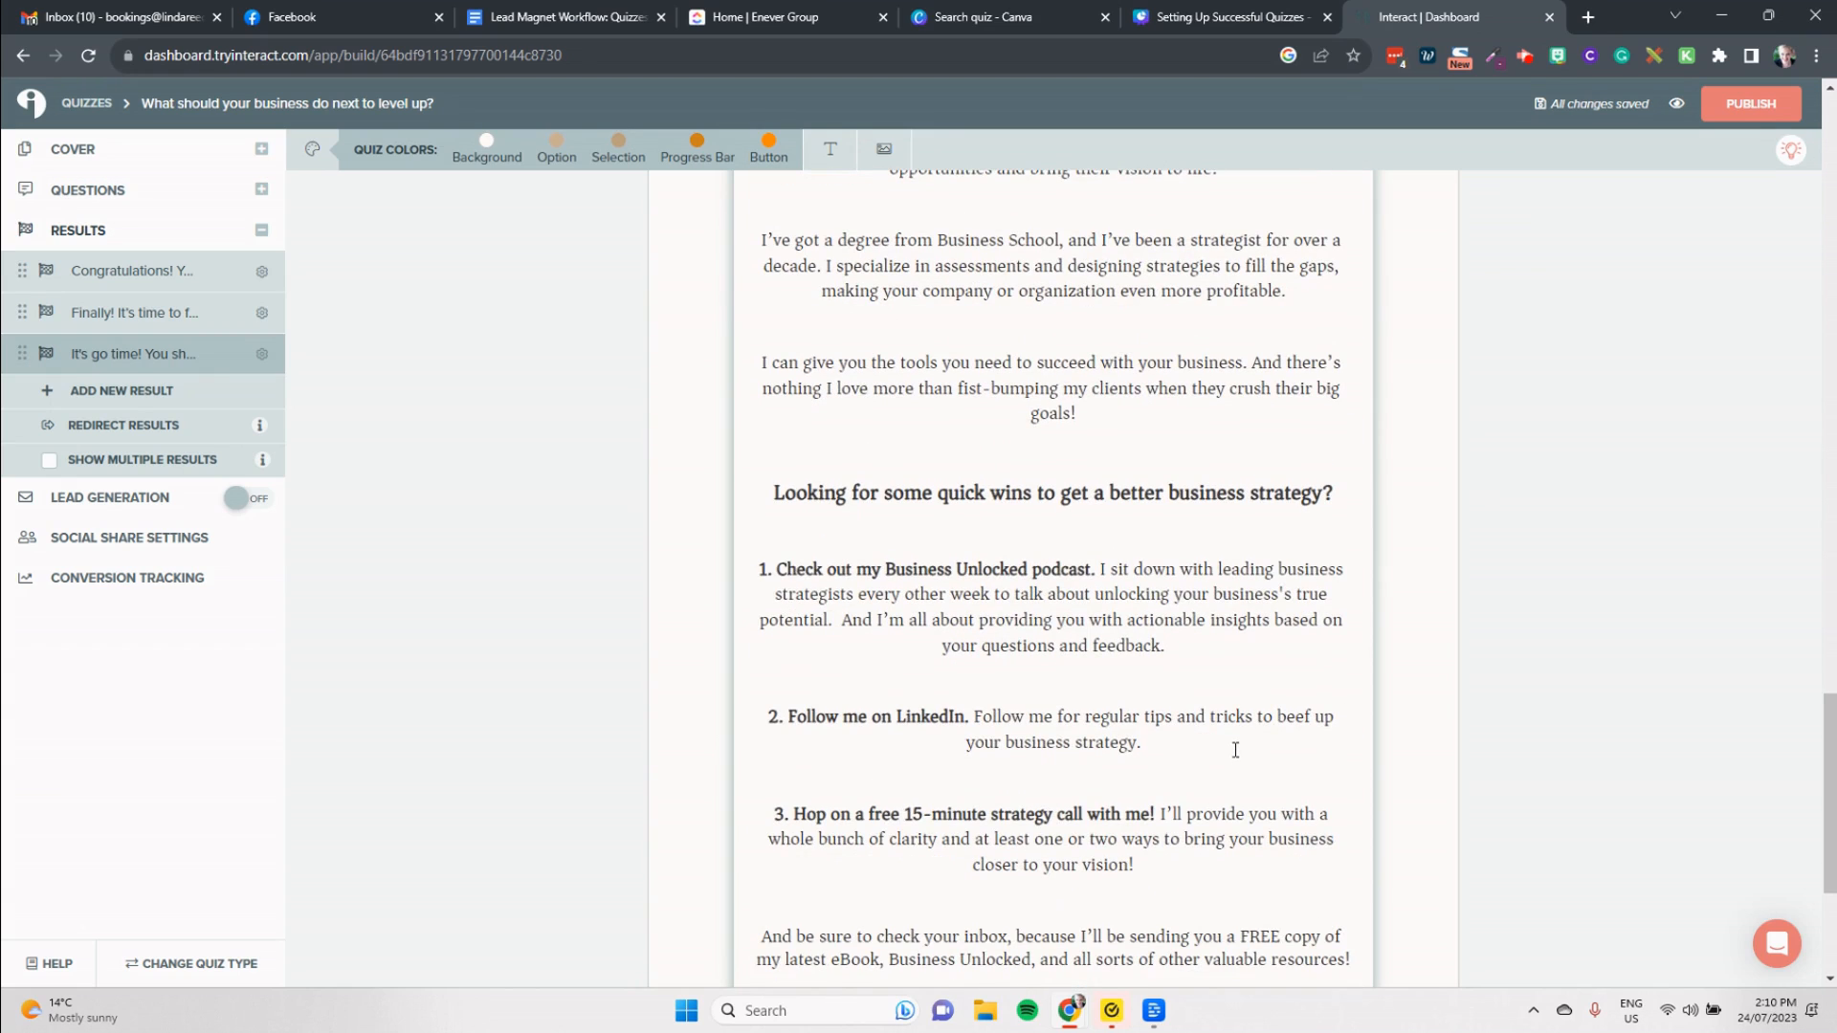
{"action": "scroll", "coordinate": [1235, 750], "scroll_direction": "down", "scroll_amount": 4}
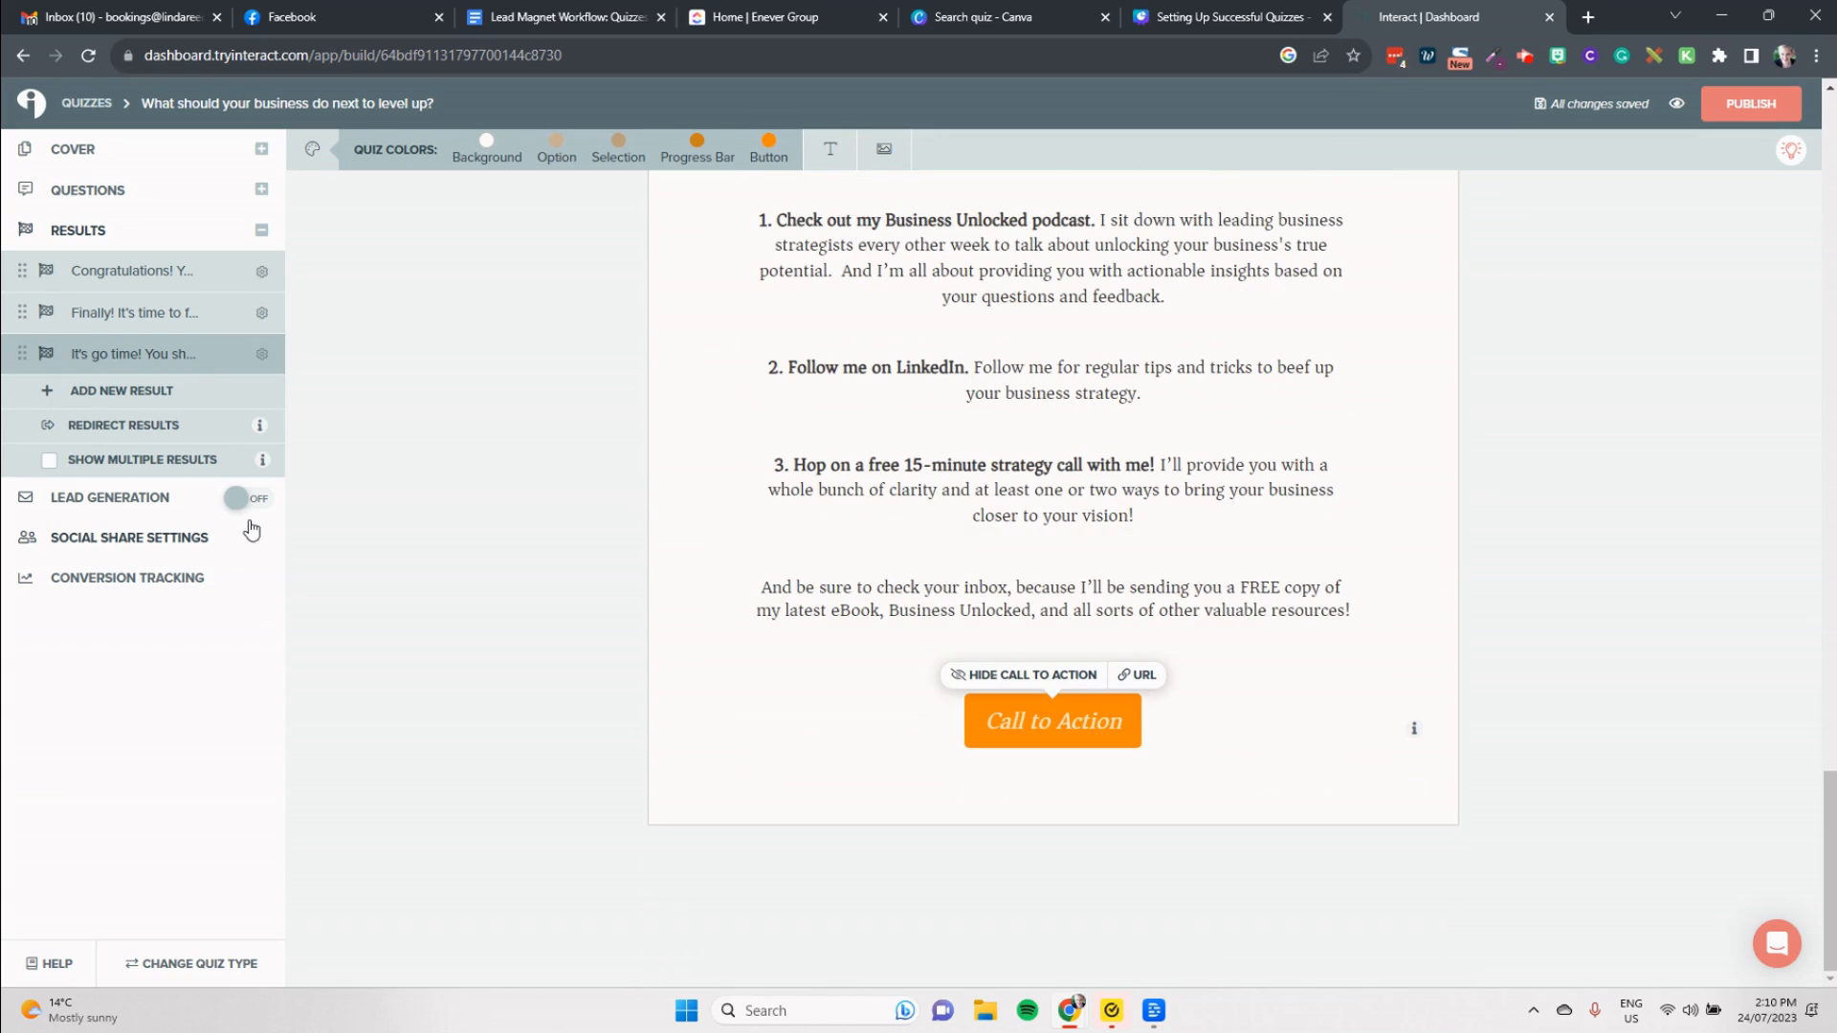
Step: Turn on lead generation, add the First Name and Last Name contact fields to the opt-in form, and save the form
{"action": "left_click", "coordinate": [246, 498]}
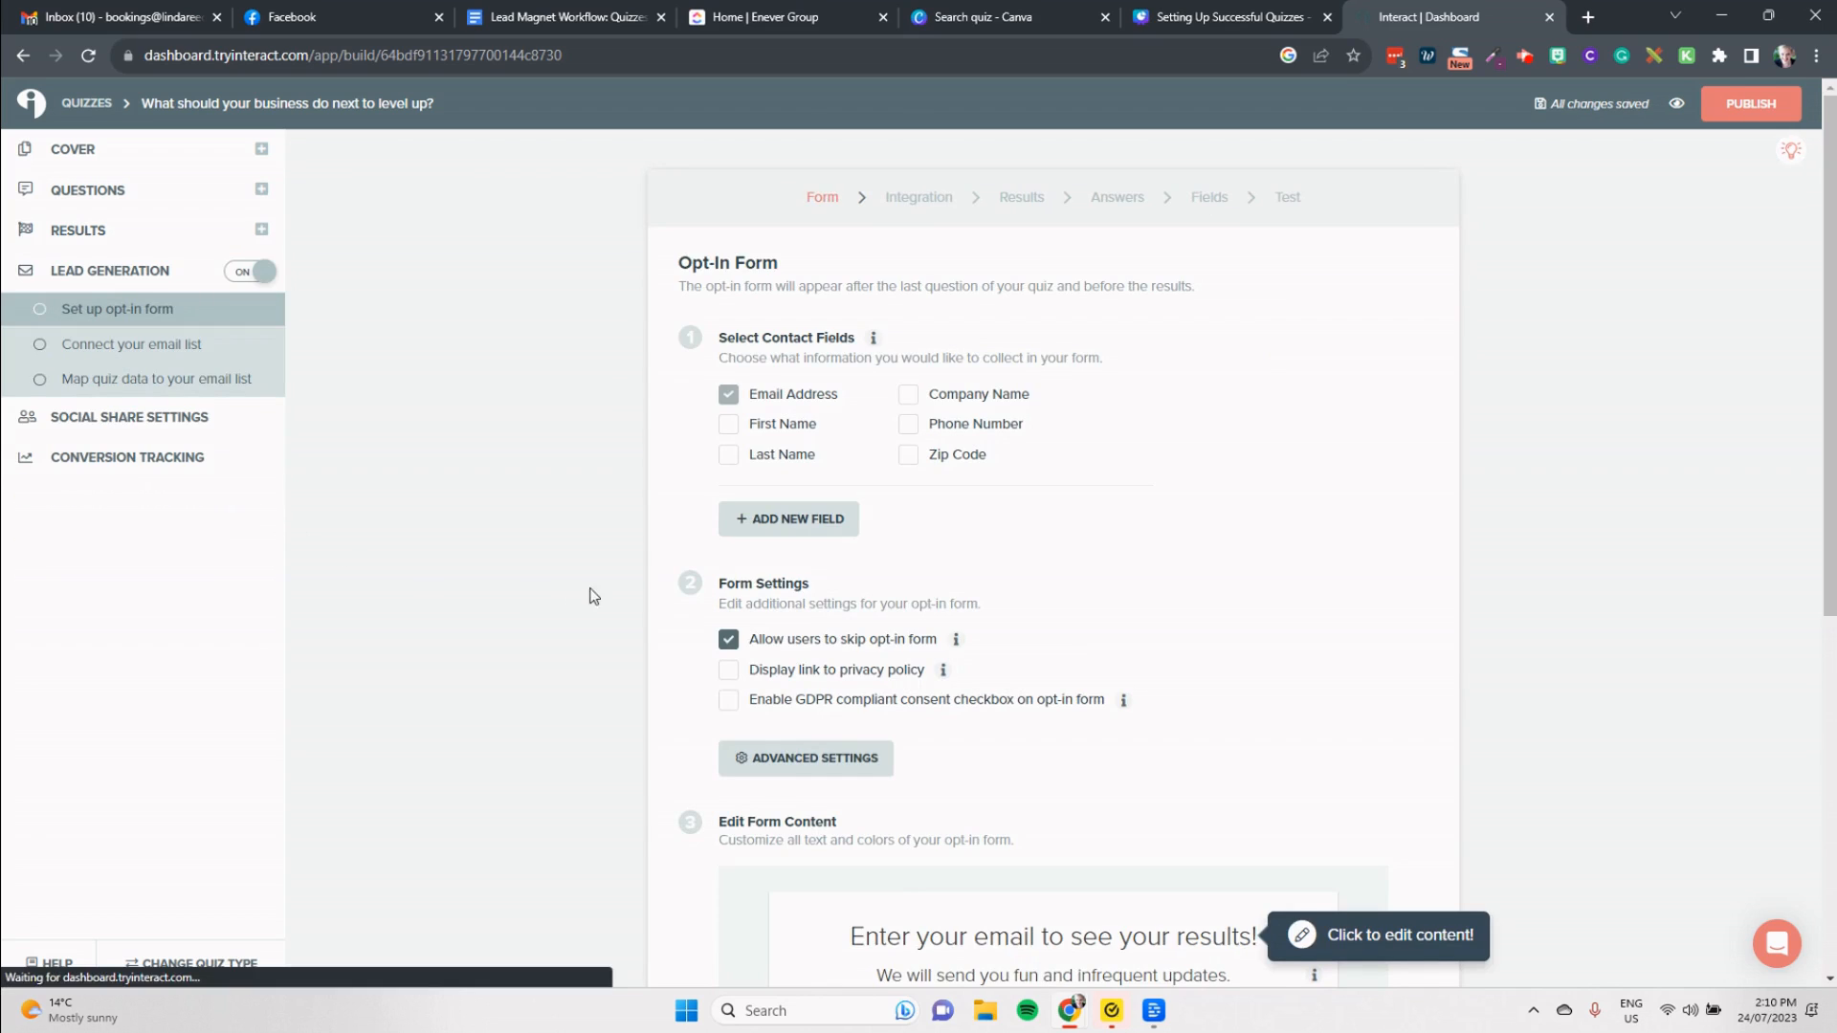
{"action": "scroll", "coordinate": [881, 643], "scroll_direction": "down", "scroll_amount": 3}
{"action": "scroll", "coordinate": [888, 641], "scroll_direction": "down", "scroll_amount": 1}
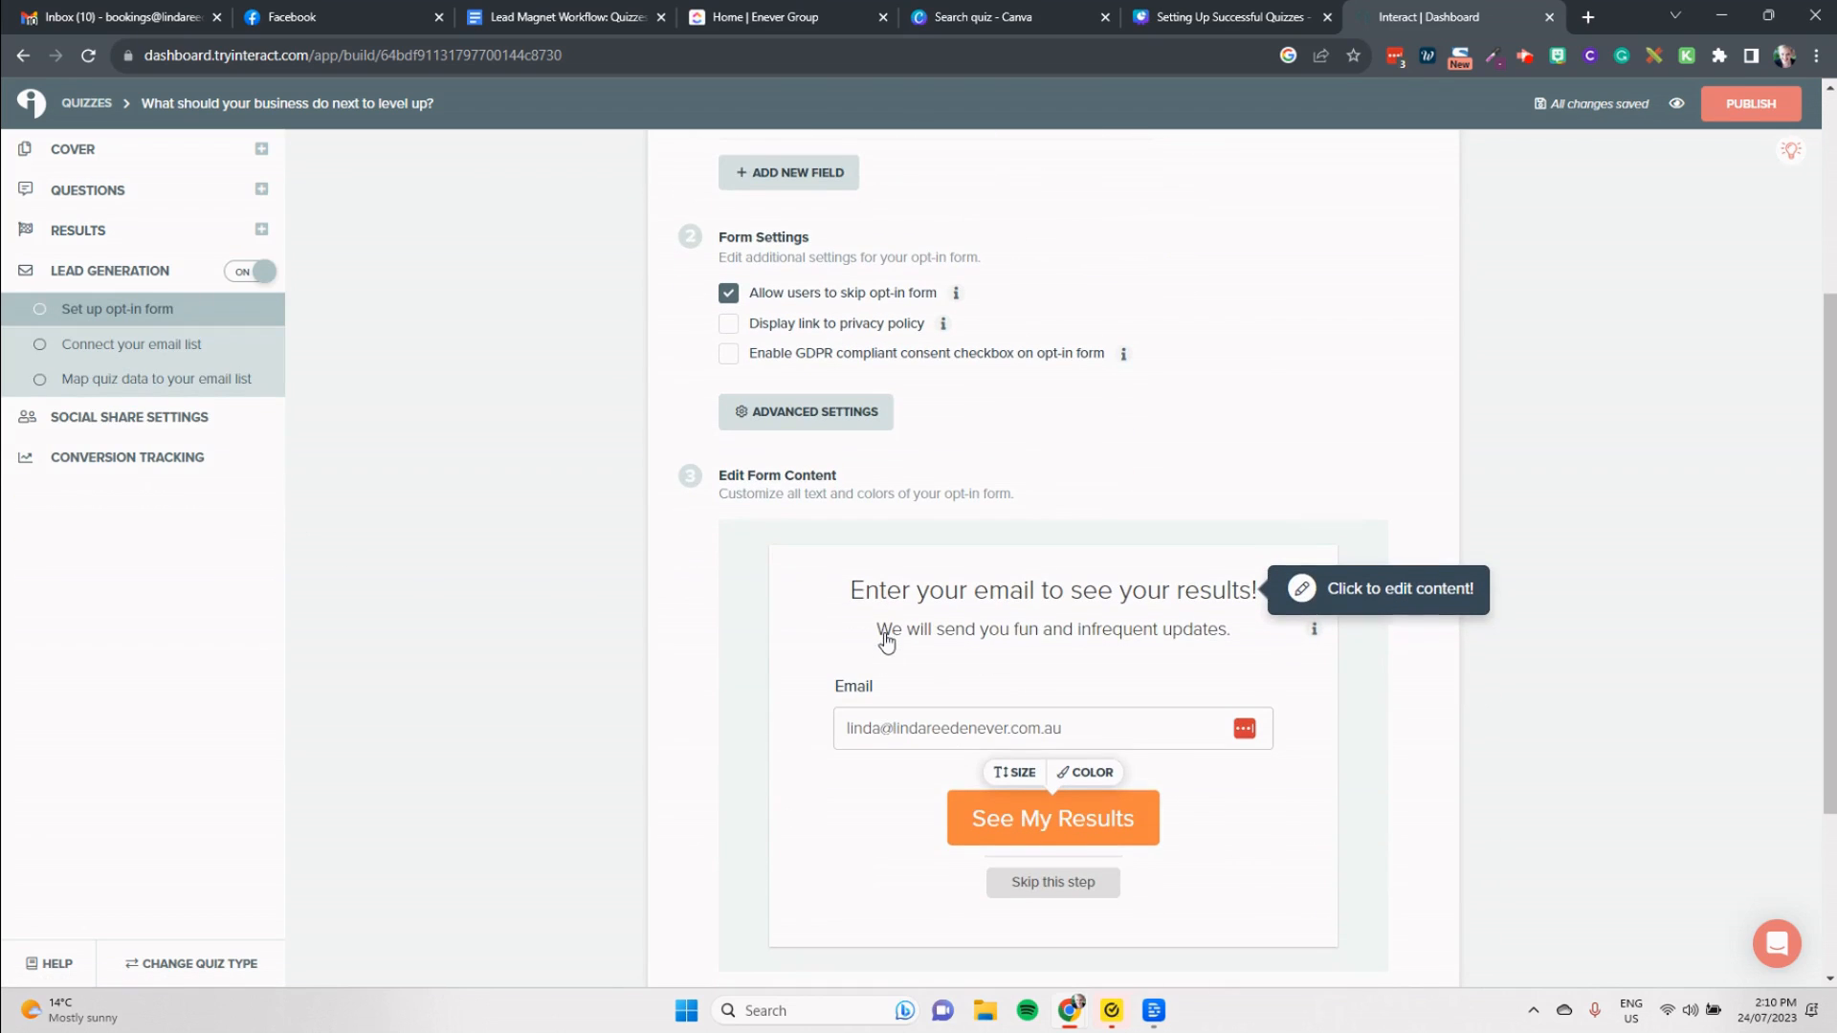
{"action": "scroll", "coordinate": [1183, 646], "scroll_direction": "up", "scroll_amount": 3}
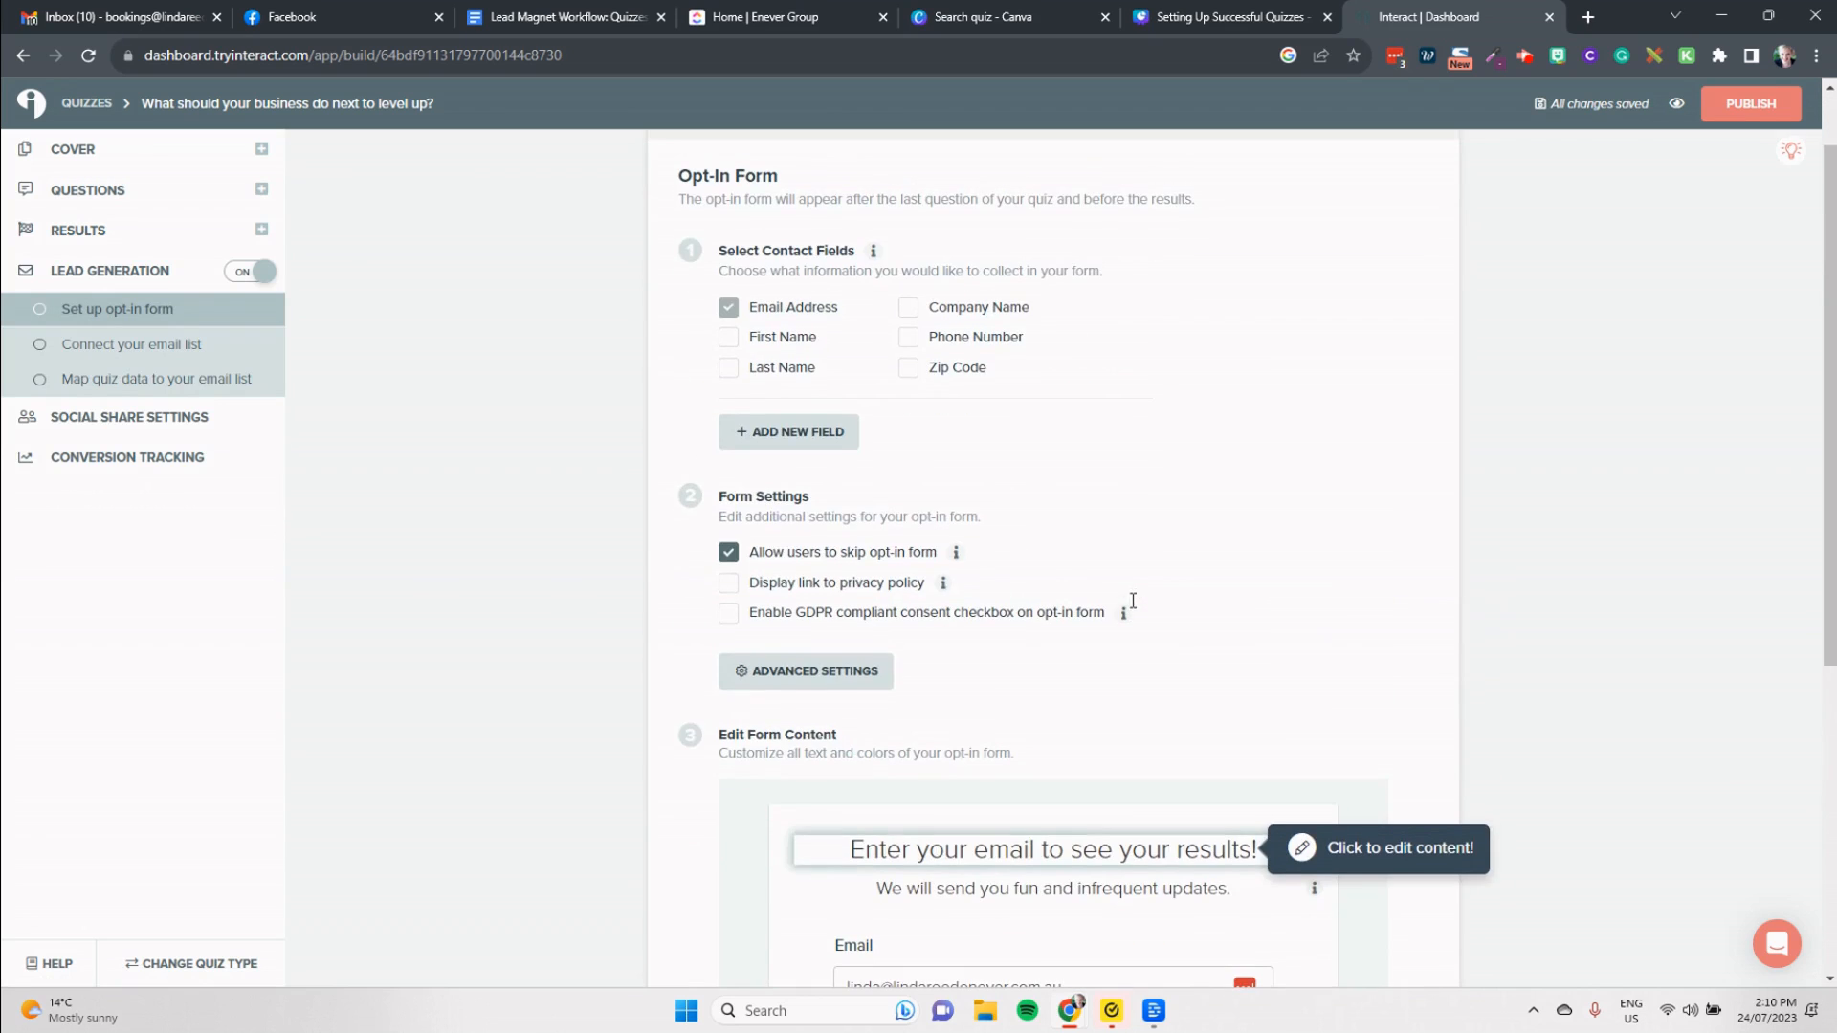
{"action": "left_click", "coordinate": [785, 341]}
{"action": "left_click", "coordinate": [790, 369]}
{"action": "scroll", "coordinate": [1194, 558], "scroll_direction": "down", "scroll_amount": 1}
{"action": "scroll", "coordinate": [1194, 558], "scroll_direction": "down", "scroll_amount": 3}
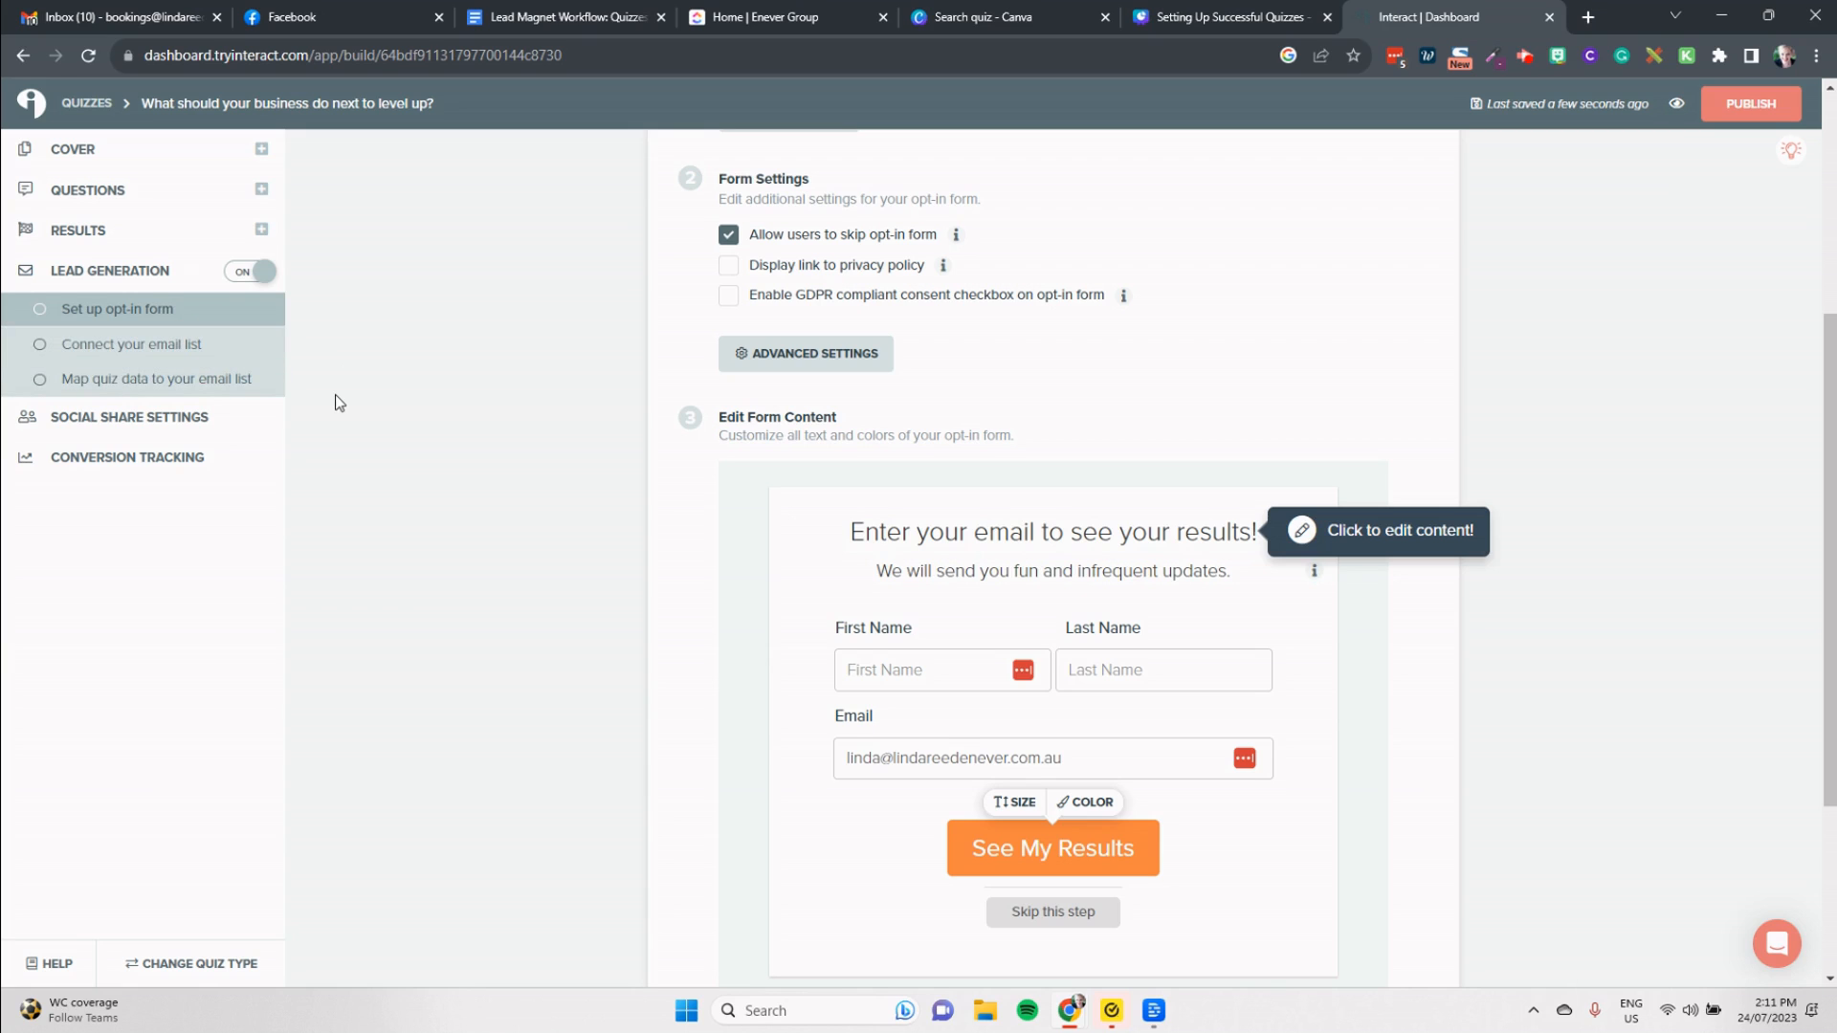
{"action": "scroll", "coordinate": [777, 478], "scroll_direction": "down", "scroll_amount": 3}
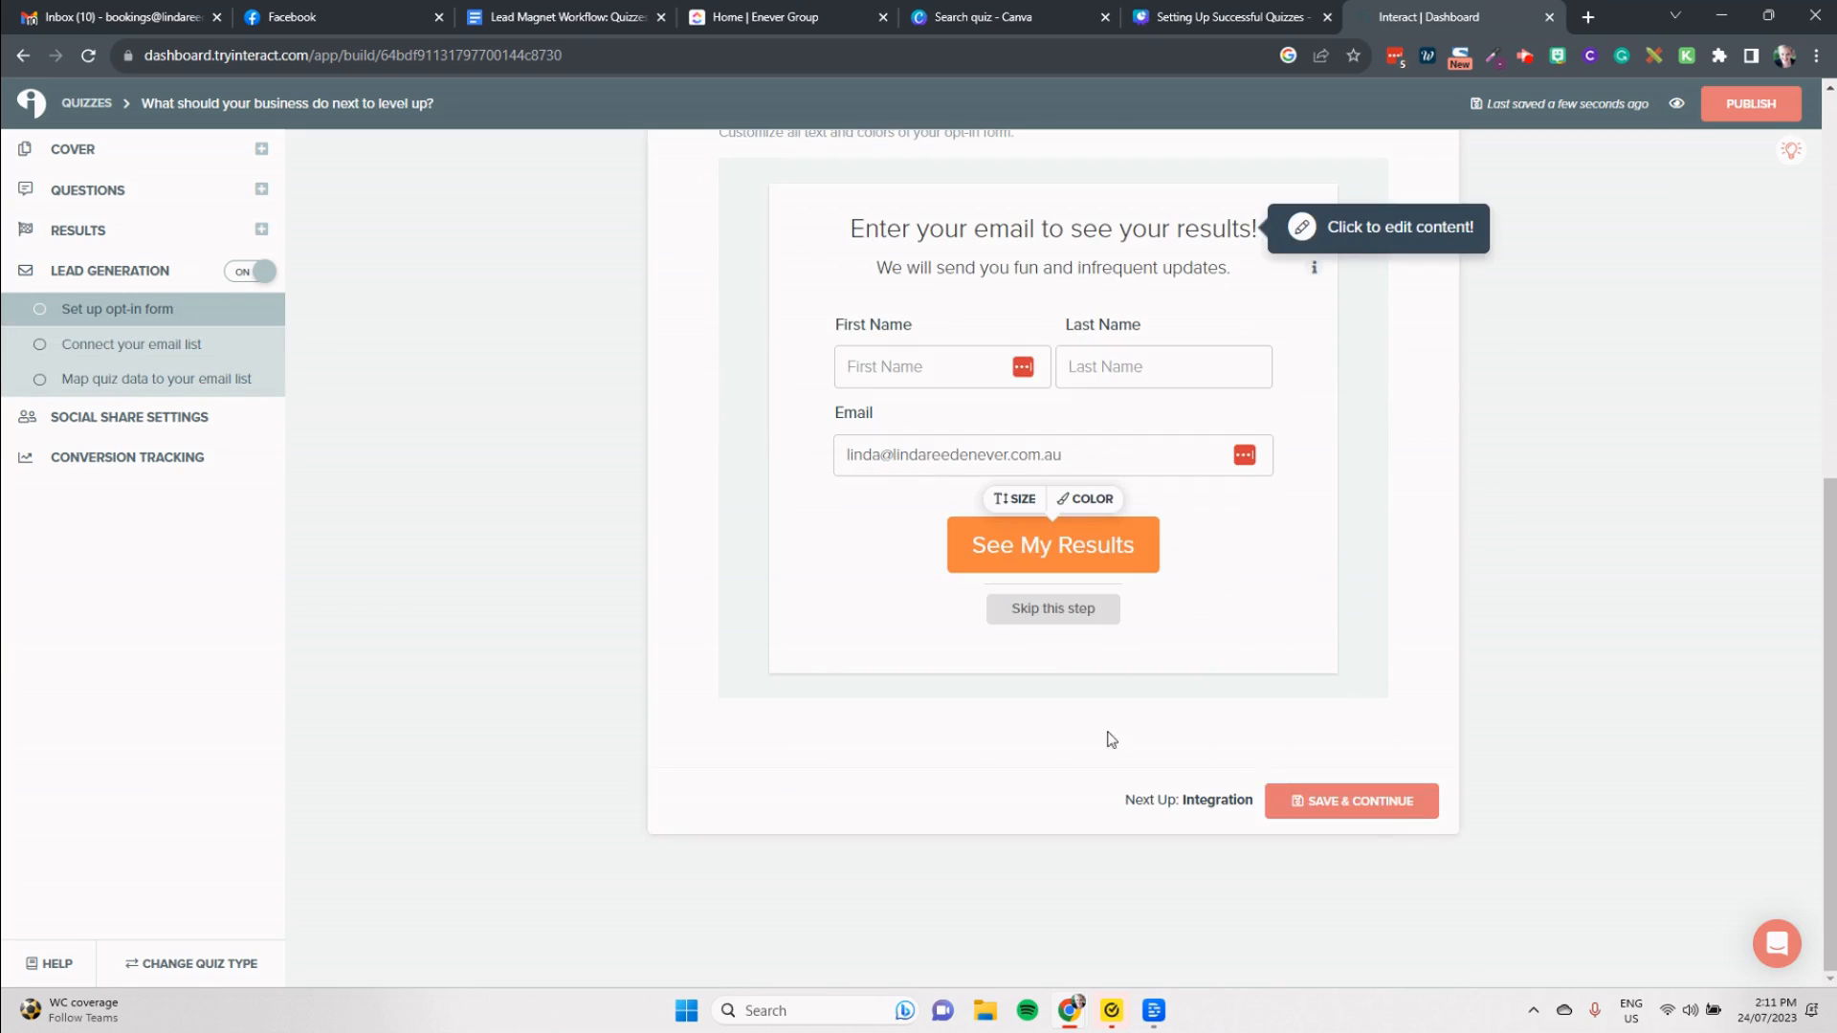
{"action": "left_click", "coordinate": [1366, 806]}
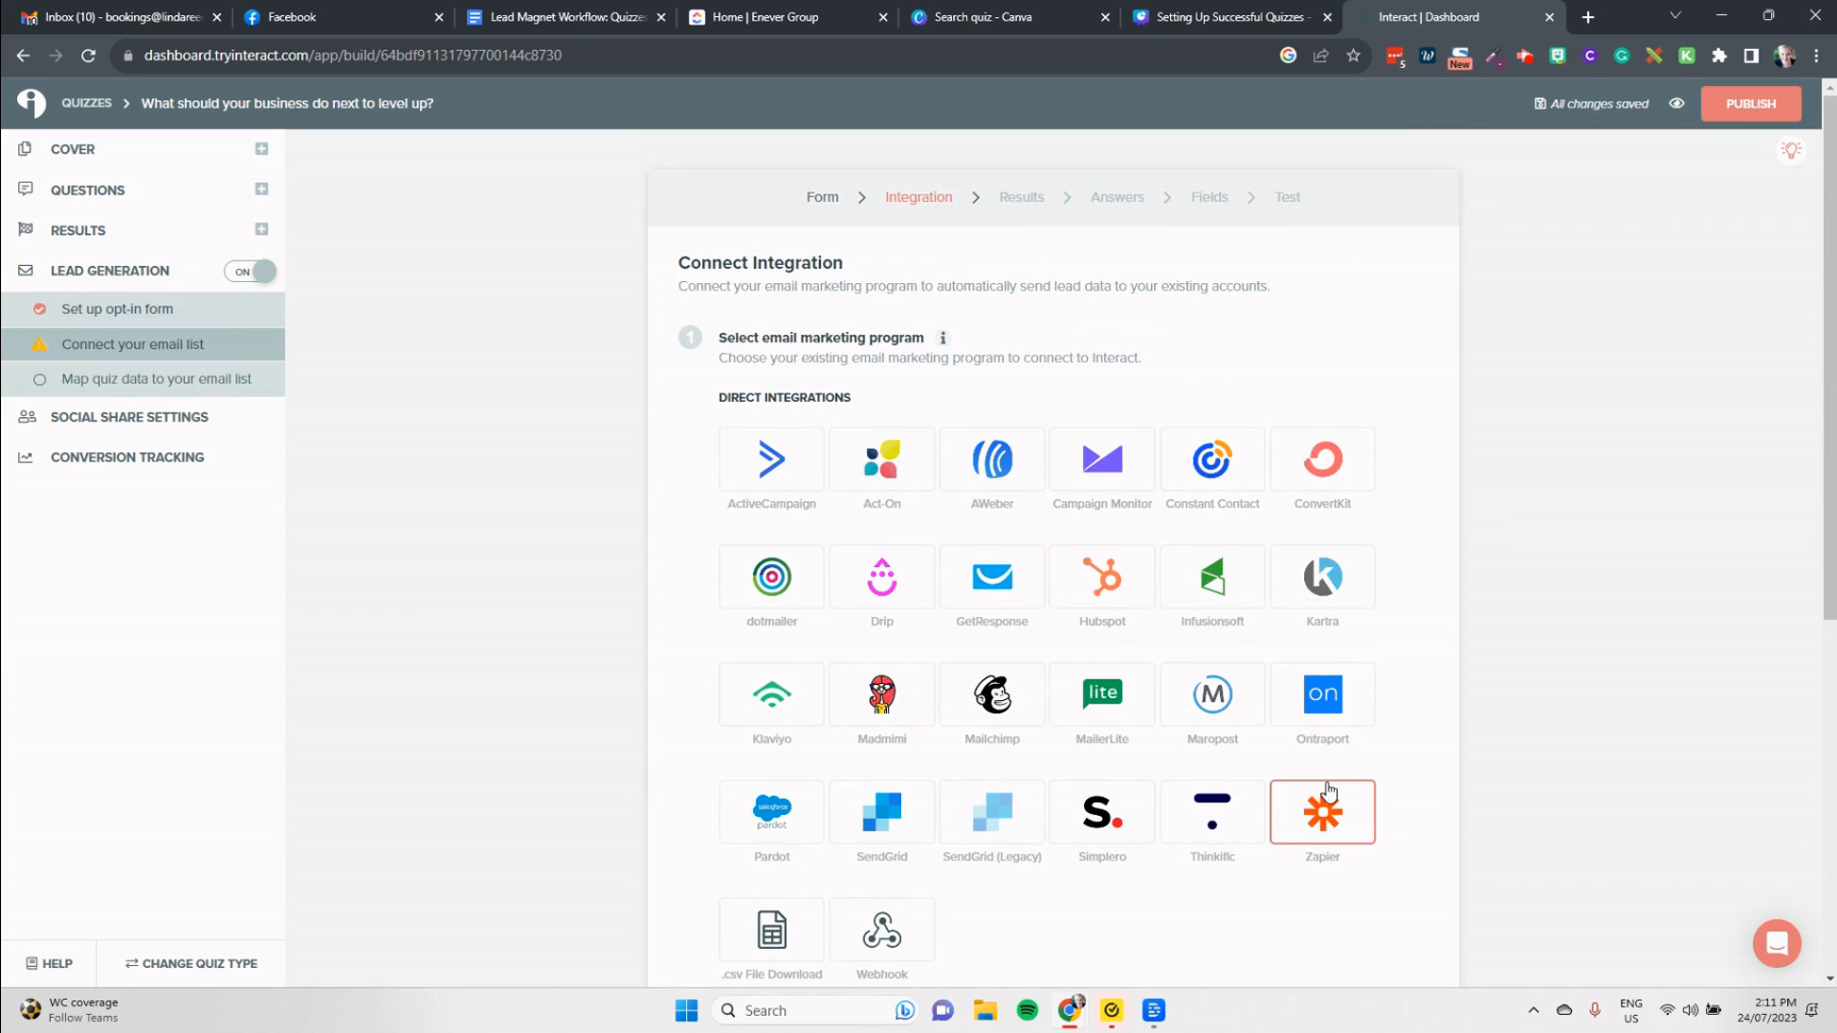
Step: Connect MailerLite as the email marketing program and look through the subscriber groups offered for the first result's action
{"action": "left_click", "coordinate": [1117, 709]}
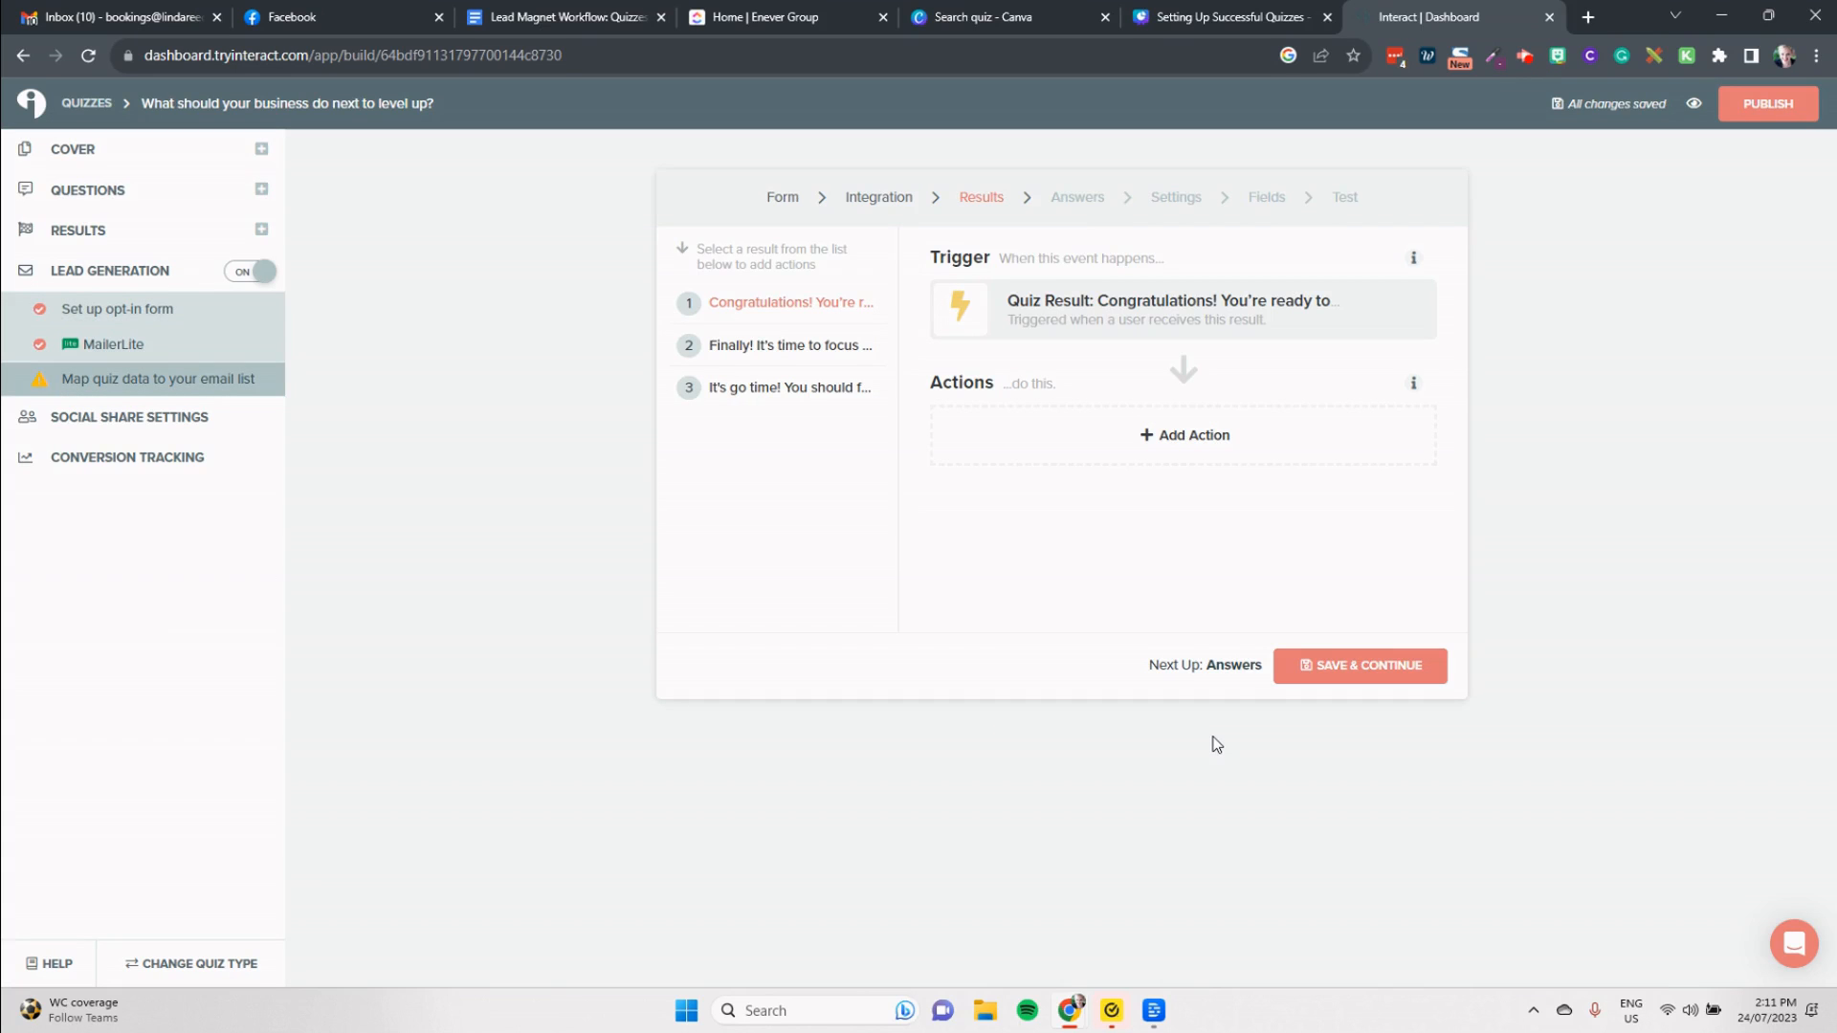
{"action": "left_click", "coordinate": [1224, 436]}
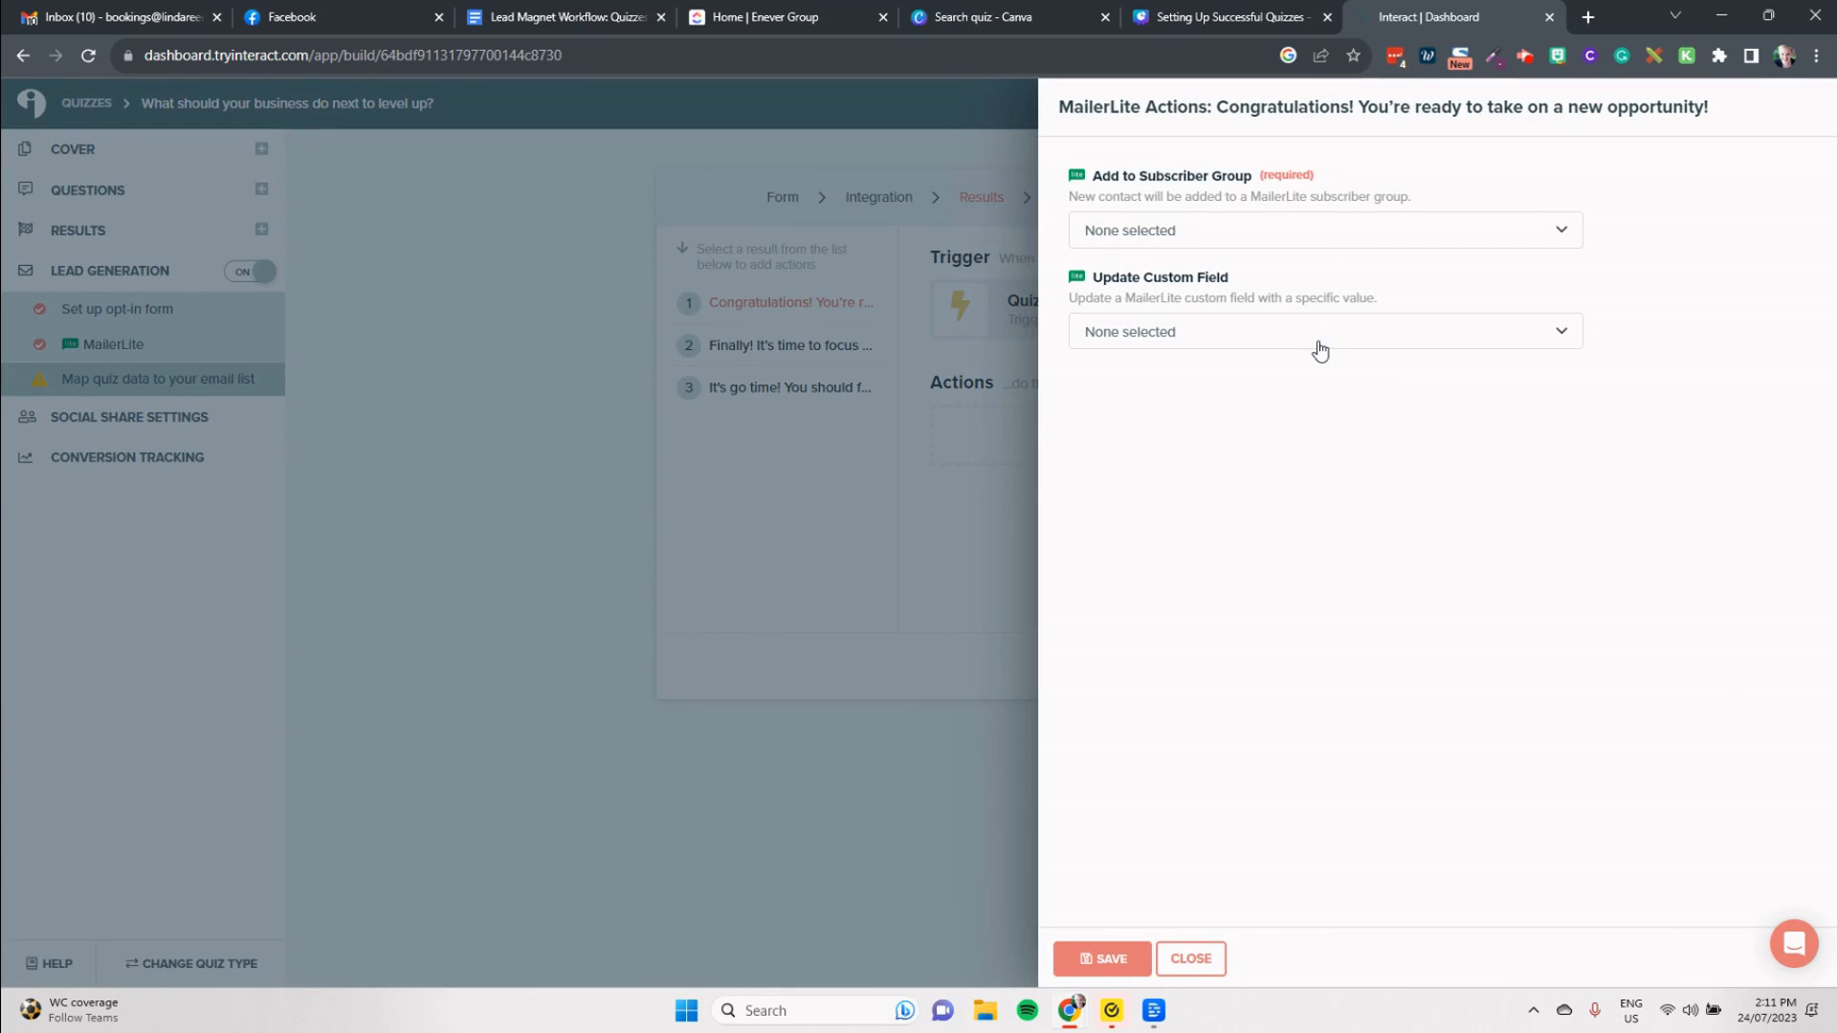
{"action": "left_click", "coordinate": [1335, 241]}
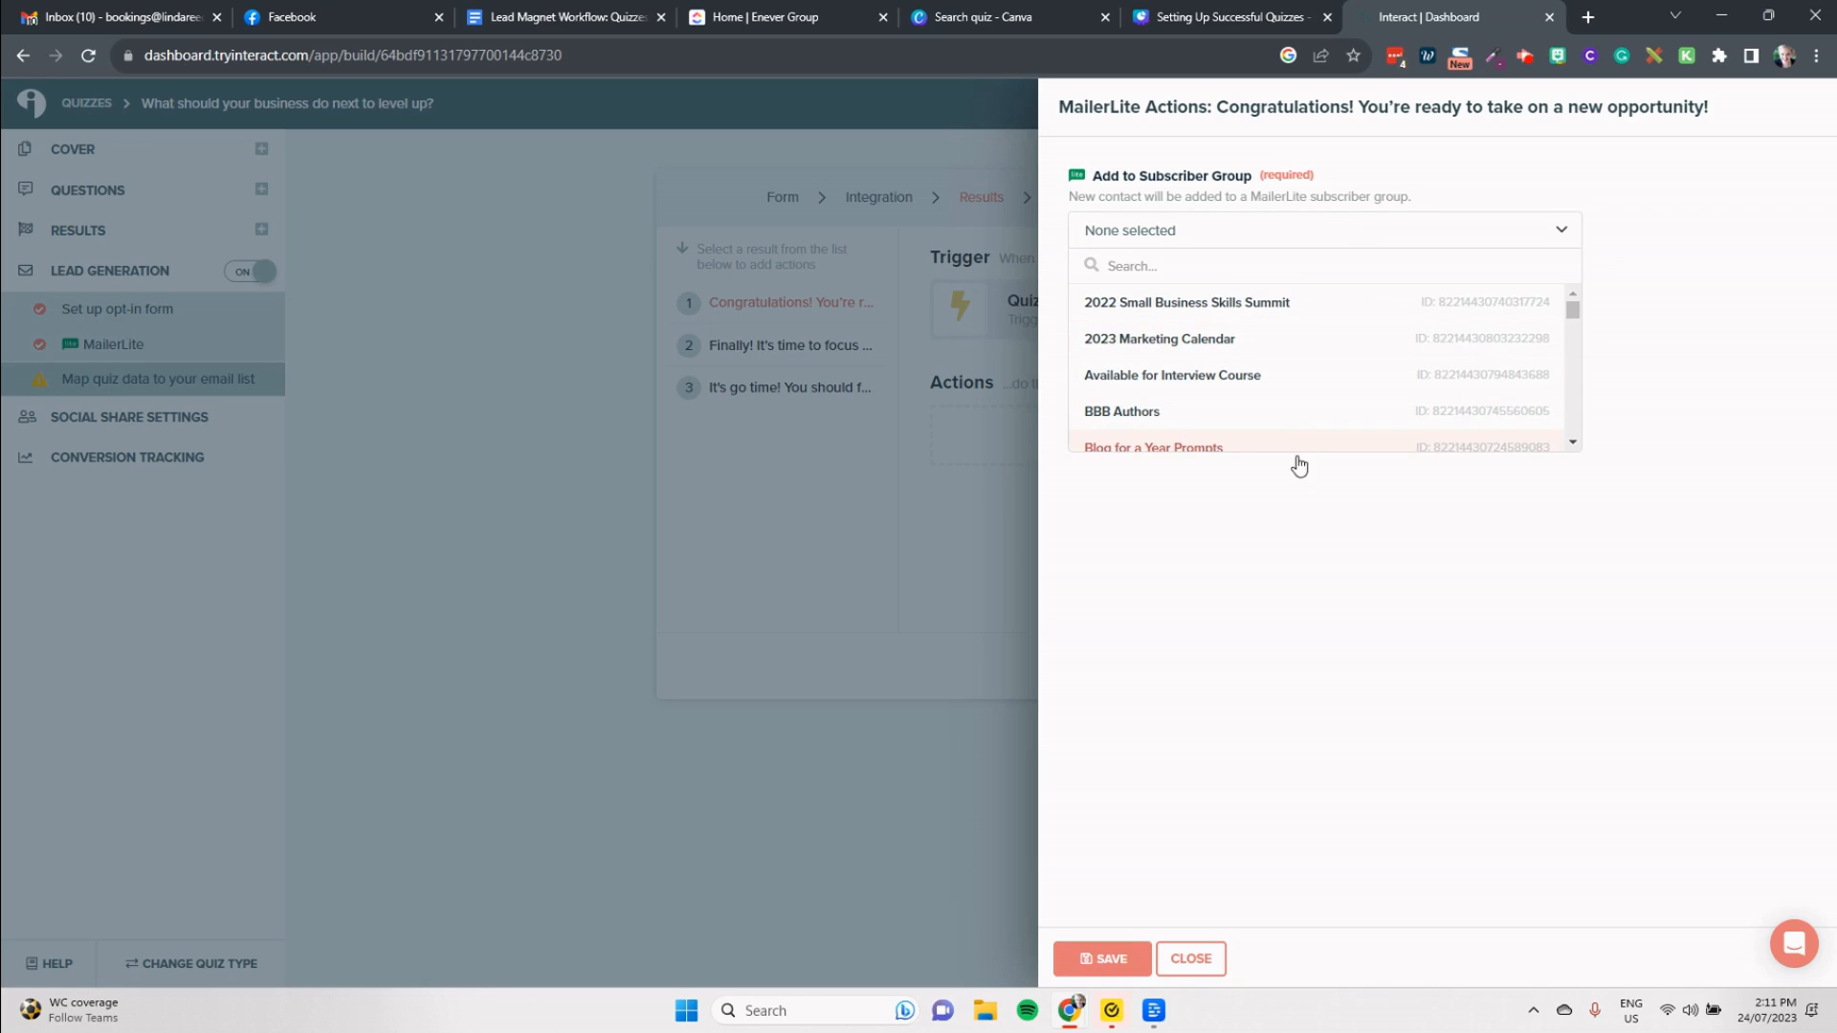
{"action": "left_click", "coordinate": [943, 566]}
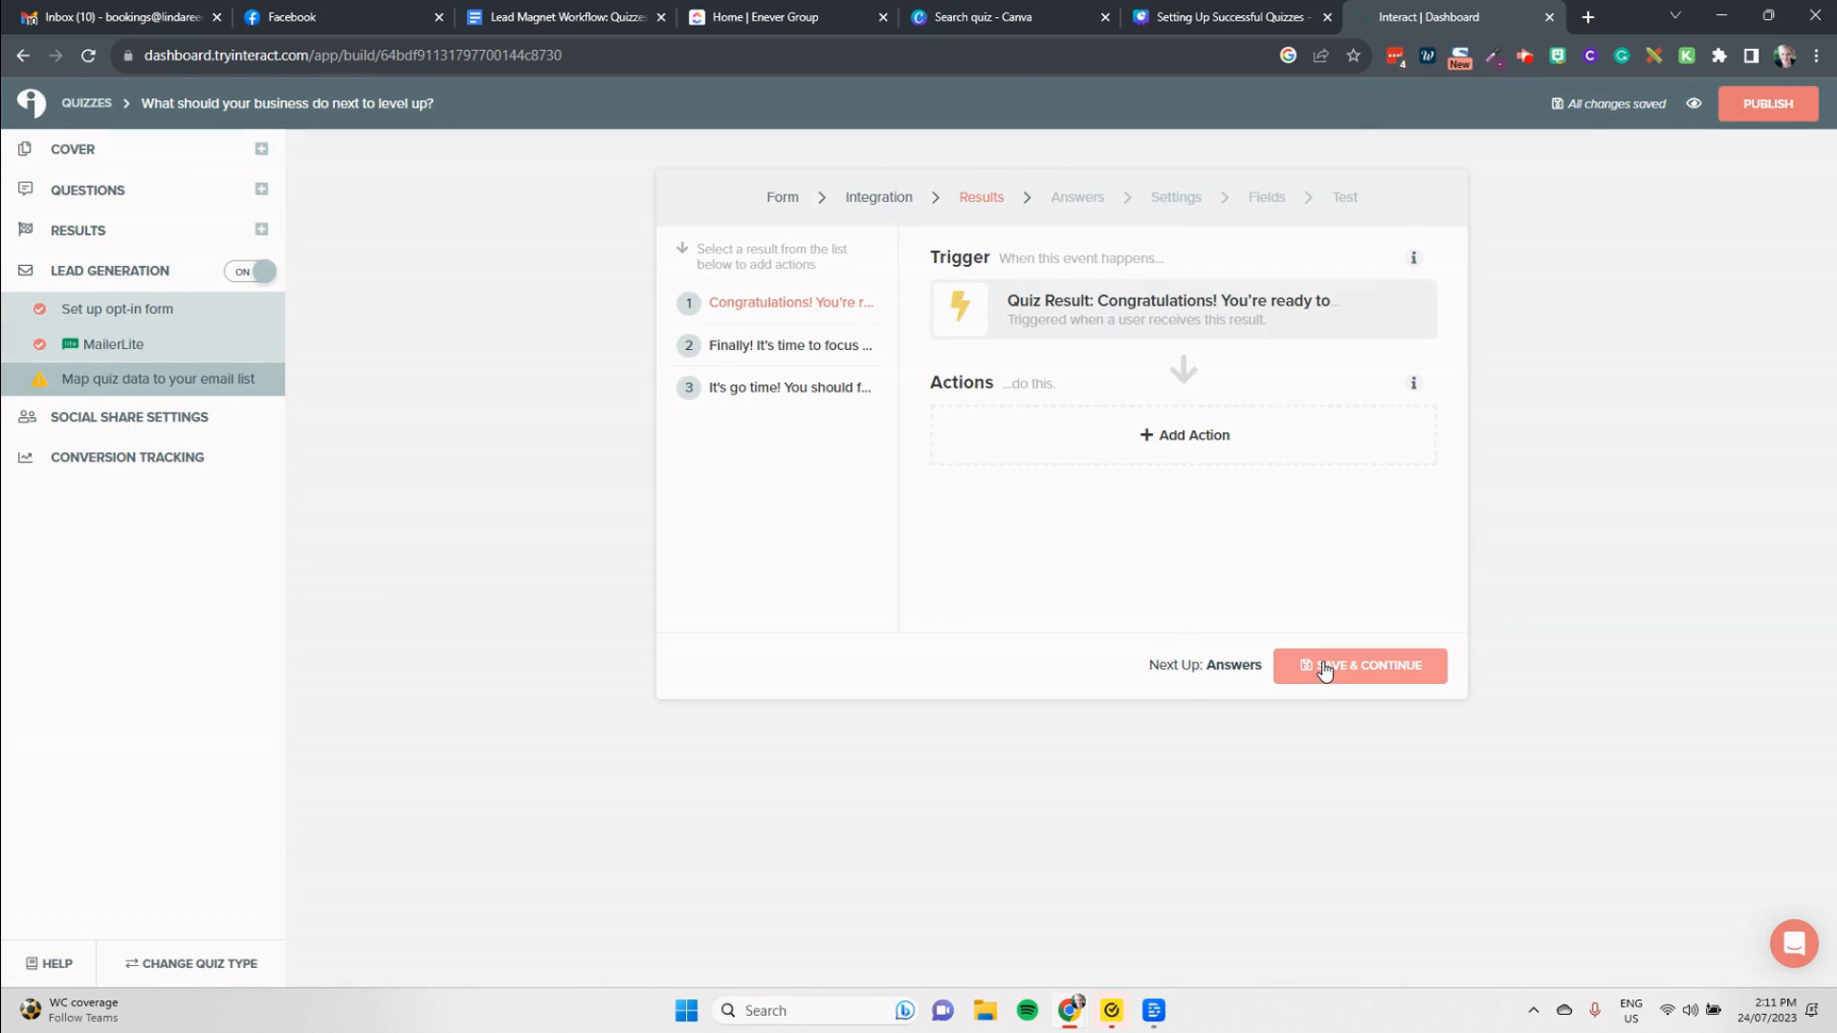
Step: Review the quiz's social share settings, including the share buttons, their location, link, image and heading
{"action": "left_click", "coordinate": [144, 418]}
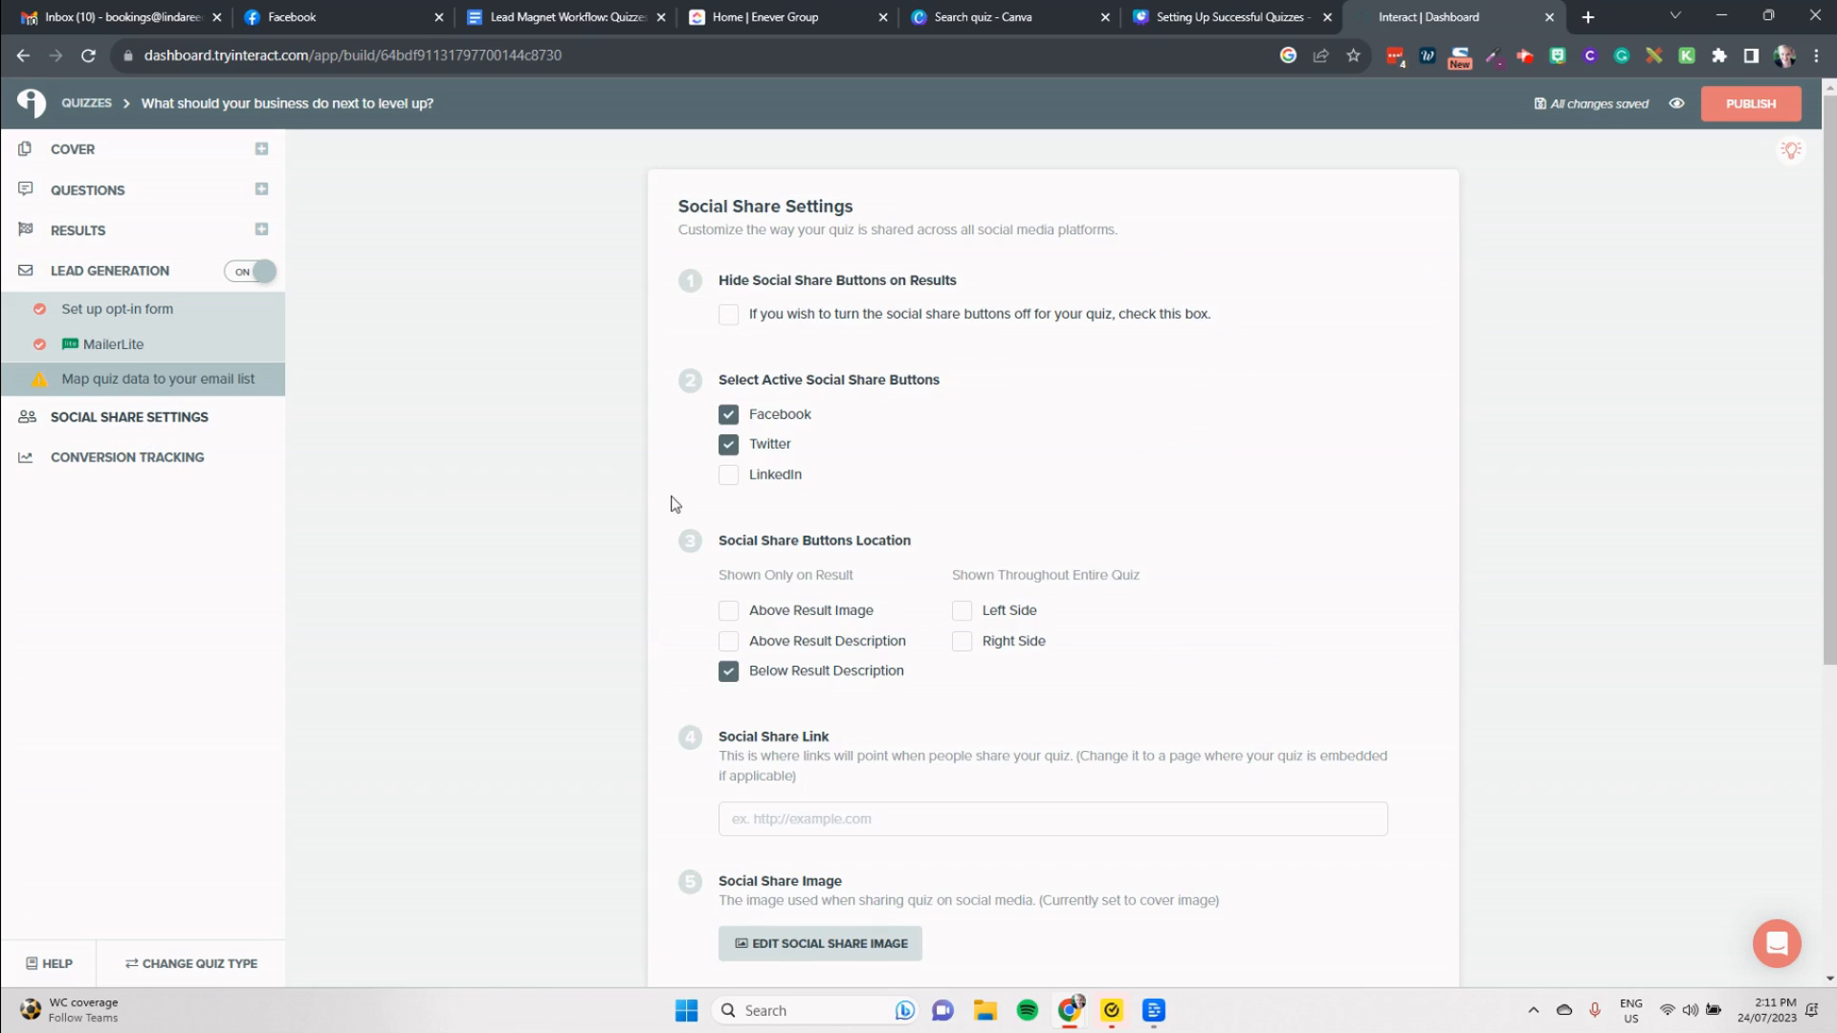
{"action": "scroll", "coordinate": [1204, 647], "scroll_direction": "down", "scroll_amount": 3}
{"action": "scroll", "coordinate": [1196, 647], "scroll_direction": "down", "scroll_amount": 3}
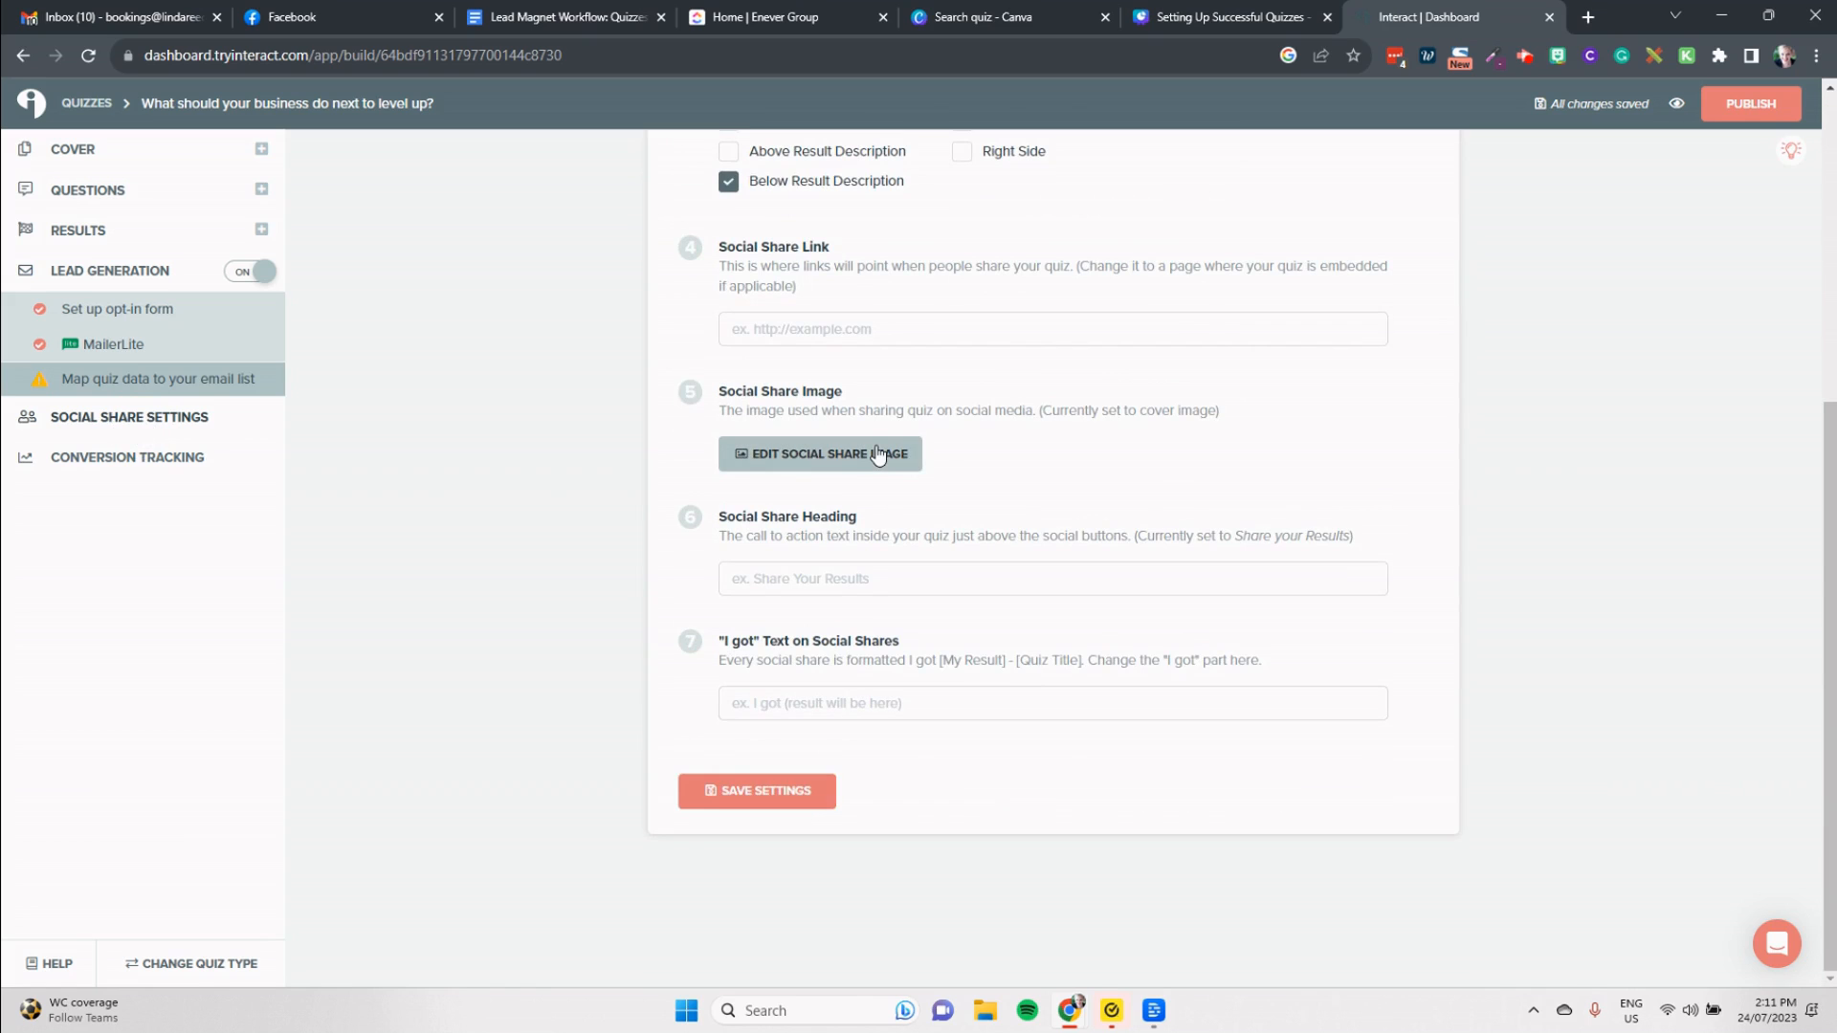
{"action": "scroll", "coordinate": [909, 655], "scroll_direction": "up", "scroll_amount": 5}
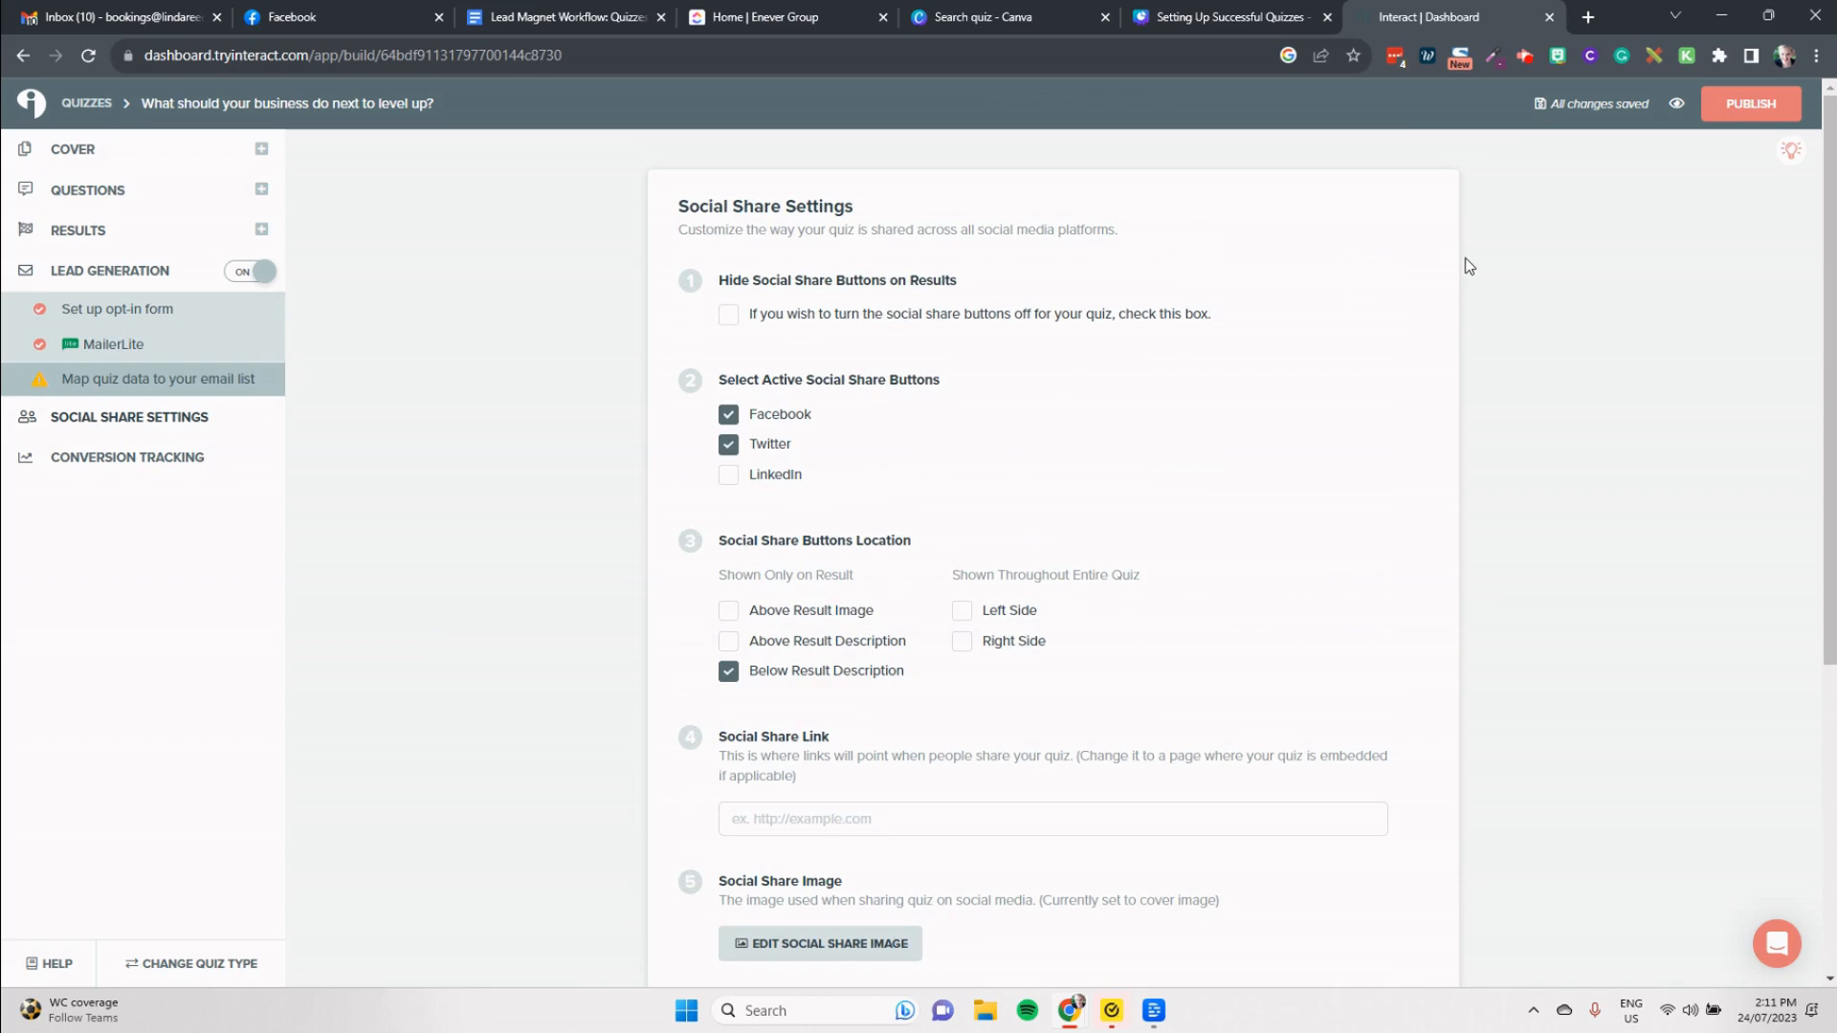
Step: Open the quiz owner's own website in a new browser tab
{"action": "left_click", "coordinate": [1587, 19]}
{"action": "type", "text": "lui"}
{"action": "key", "text": "BackSpace"}
{"action": "key", "text": "BackSpace"}
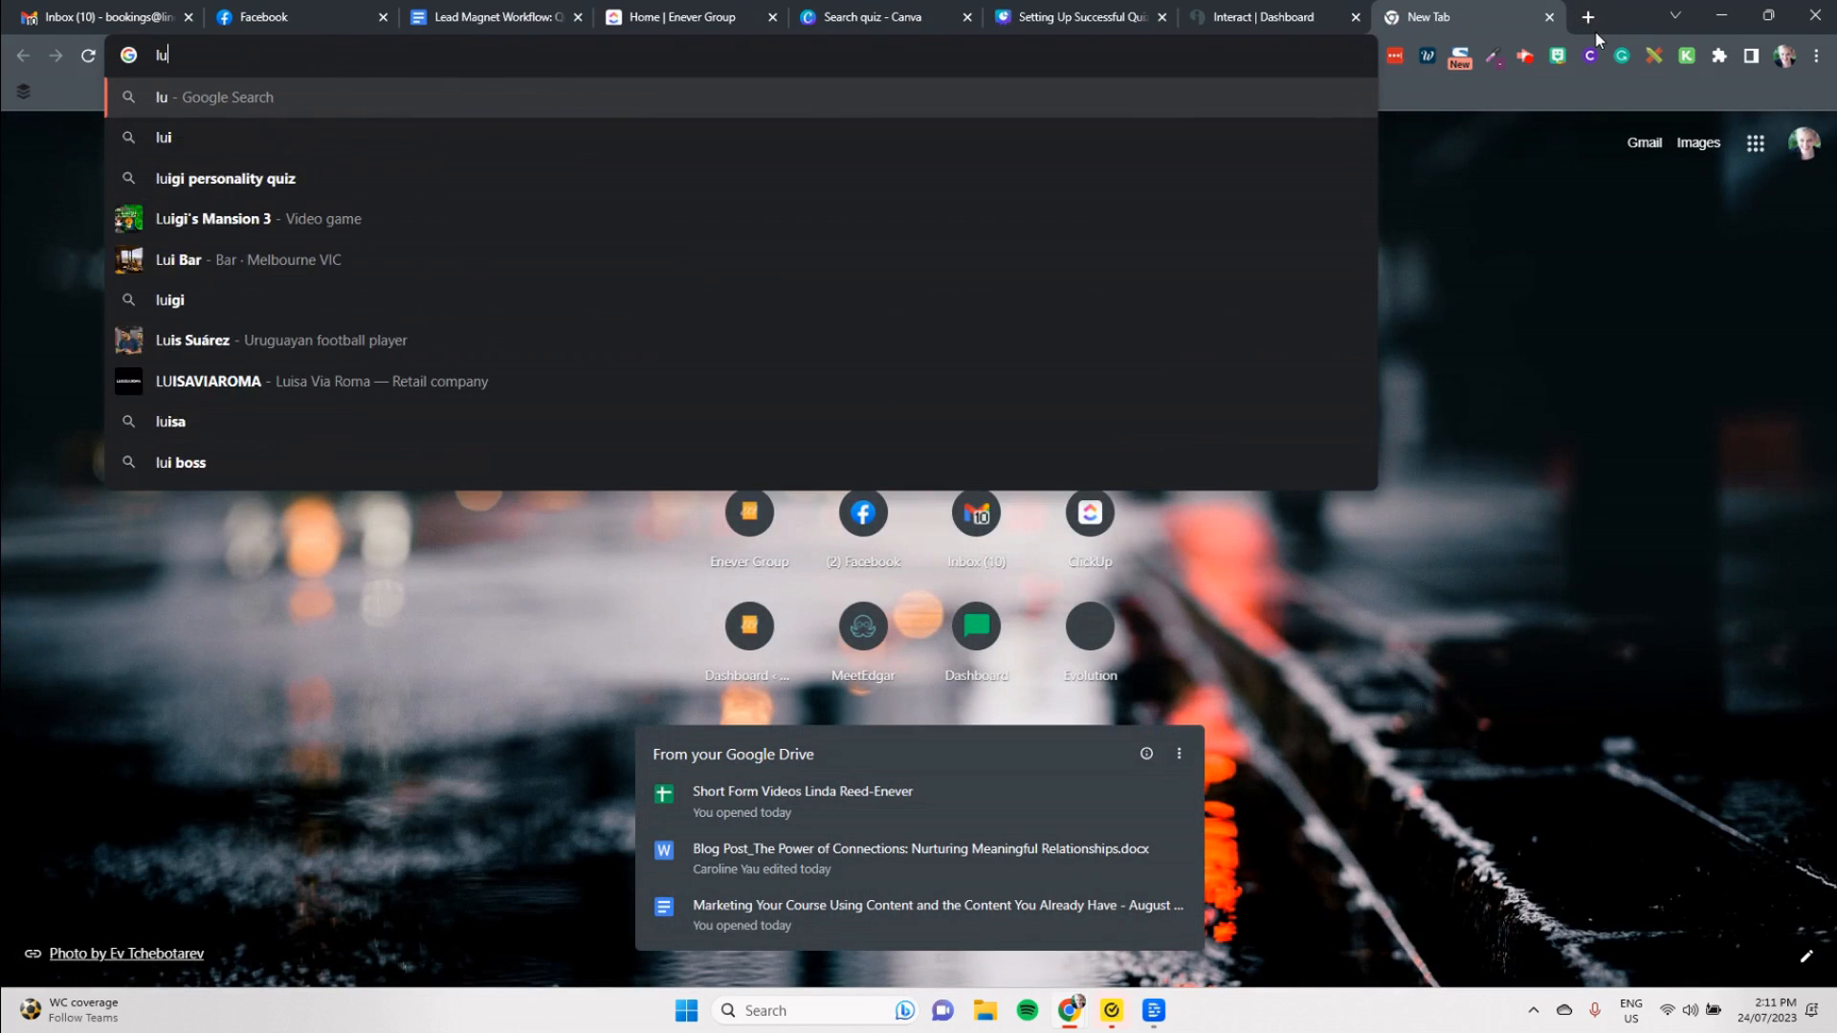
{"action": "type", "text": "i"}
{"action": "key", "text": "Return"}
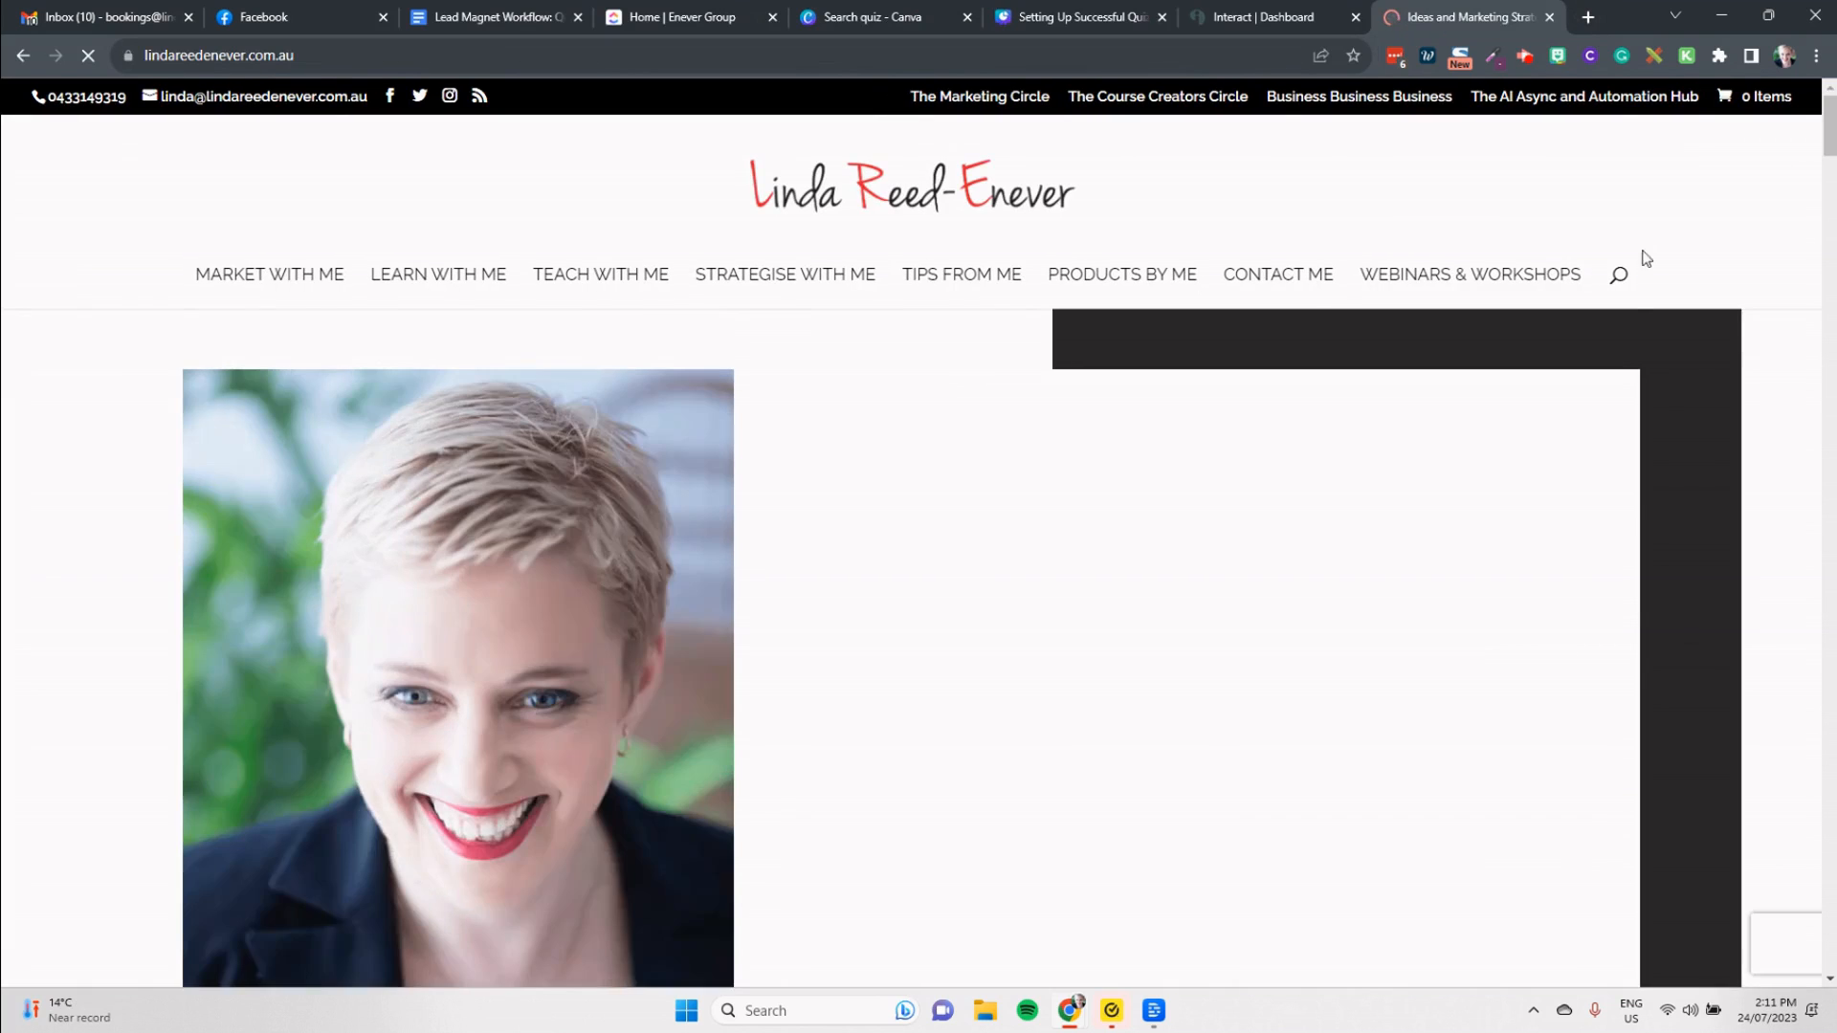
Step: Find the "Find Your Marketing Style: What Is Your Marketing Spirit Animal?" post on the homepage and open it
{"action": "scroll", "coordinate": [1620, 656], "scroll_direction": "down", "scroll_amount": 5}
{"action": "scroll", "coordinate": [1617, 663], "scroll_direction": "down", "scroll_amount": 15}
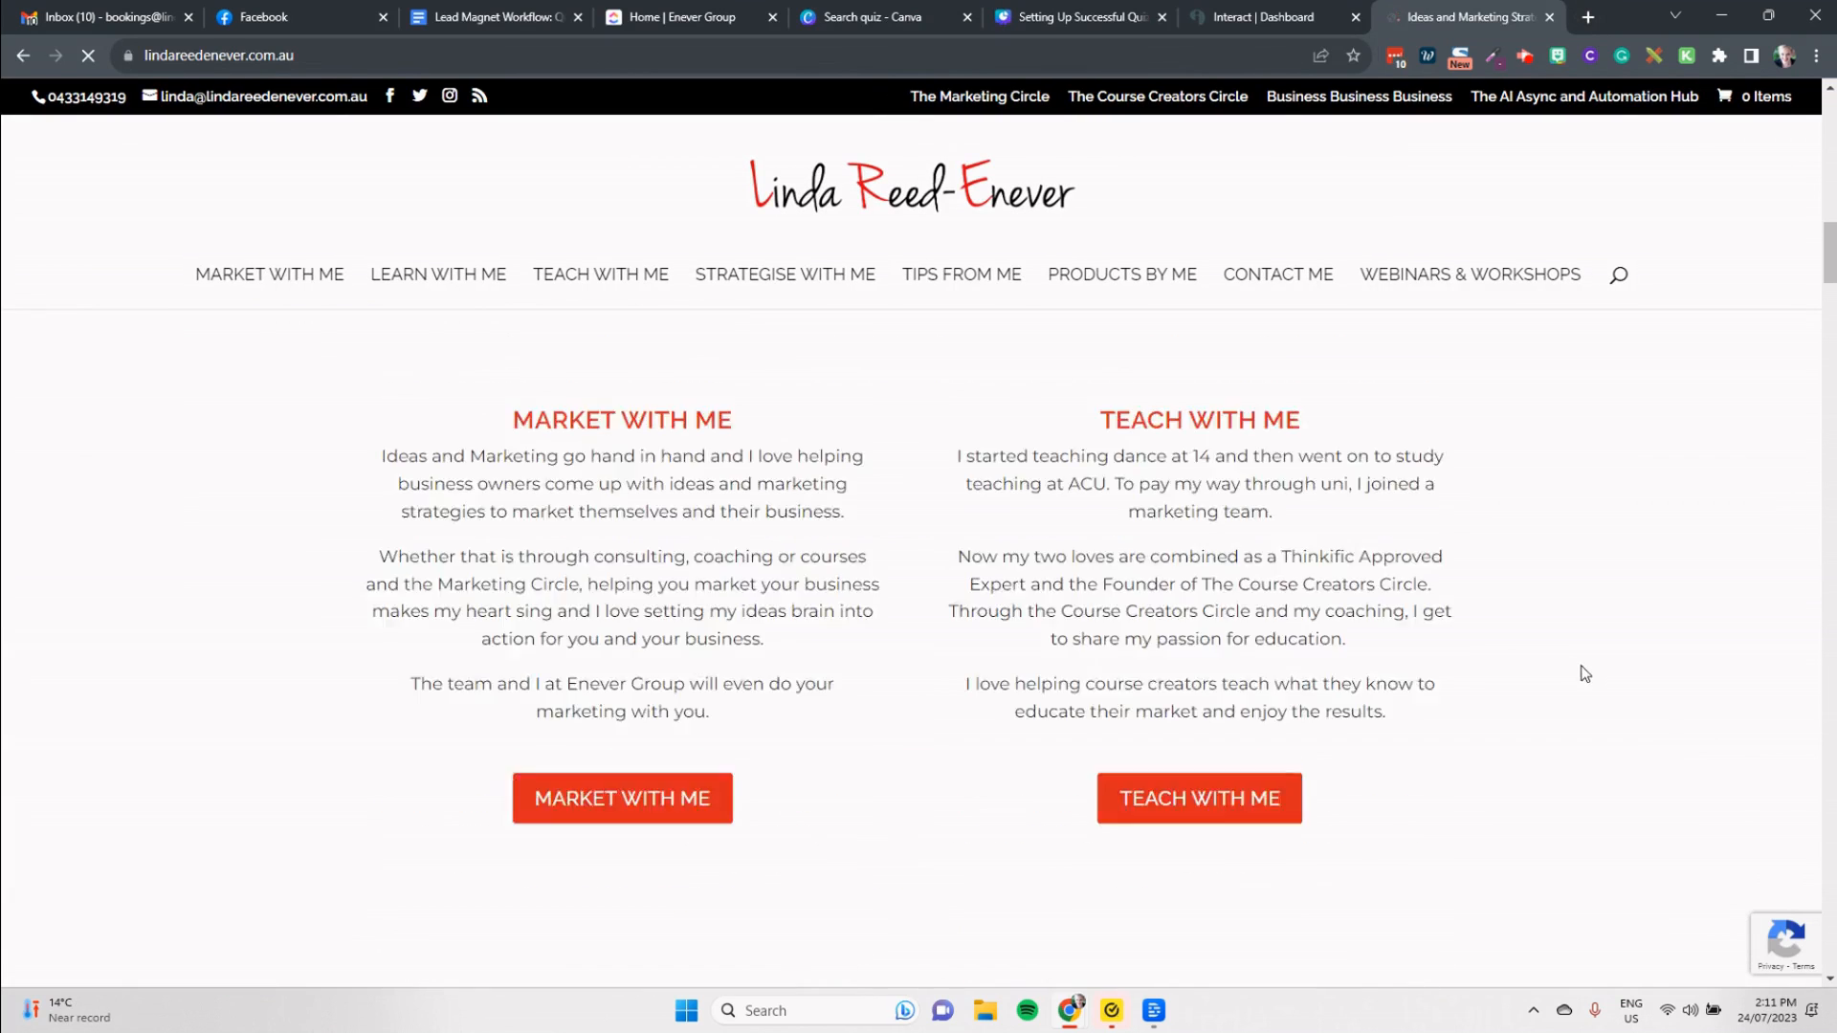
{"action": "scroll", "coordinate": [1536, 719], "scroll_direction": "down", "scroll_amount": 20}
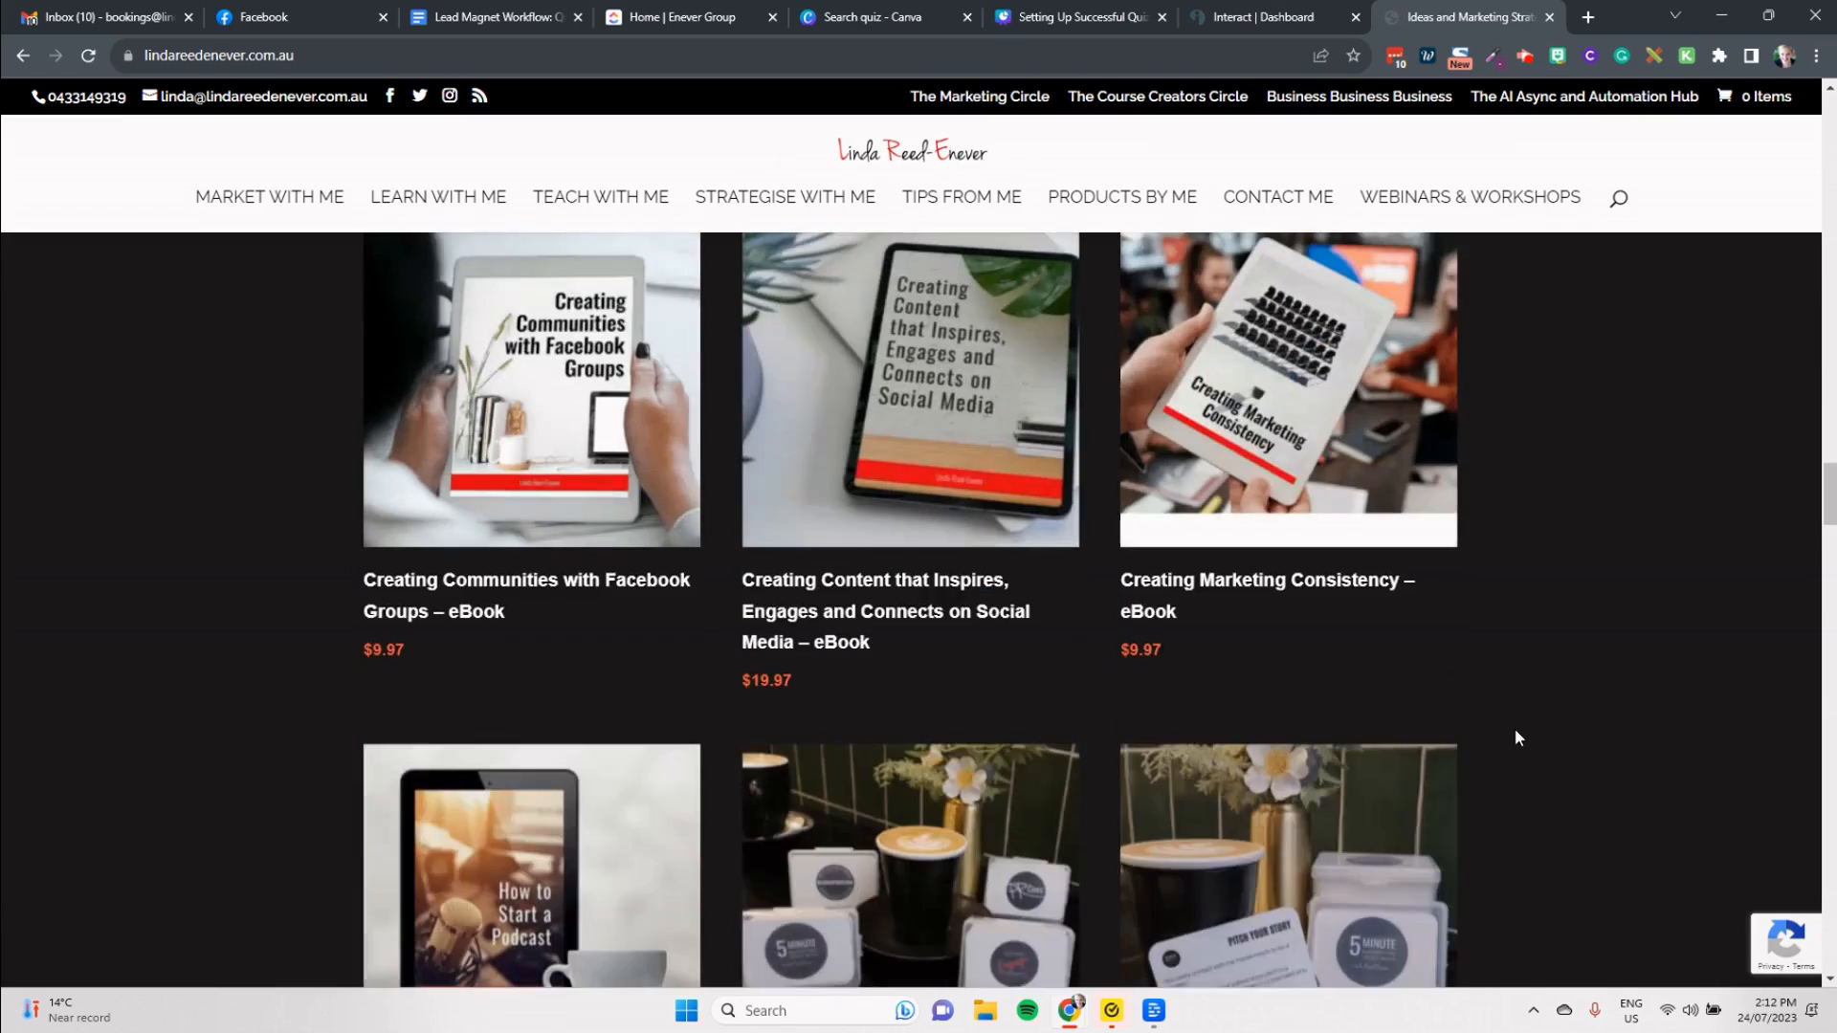
{"action": "scroll", "coordinate": [1497, 762], "scroll_direction": "down", "scroll_amount": 8}
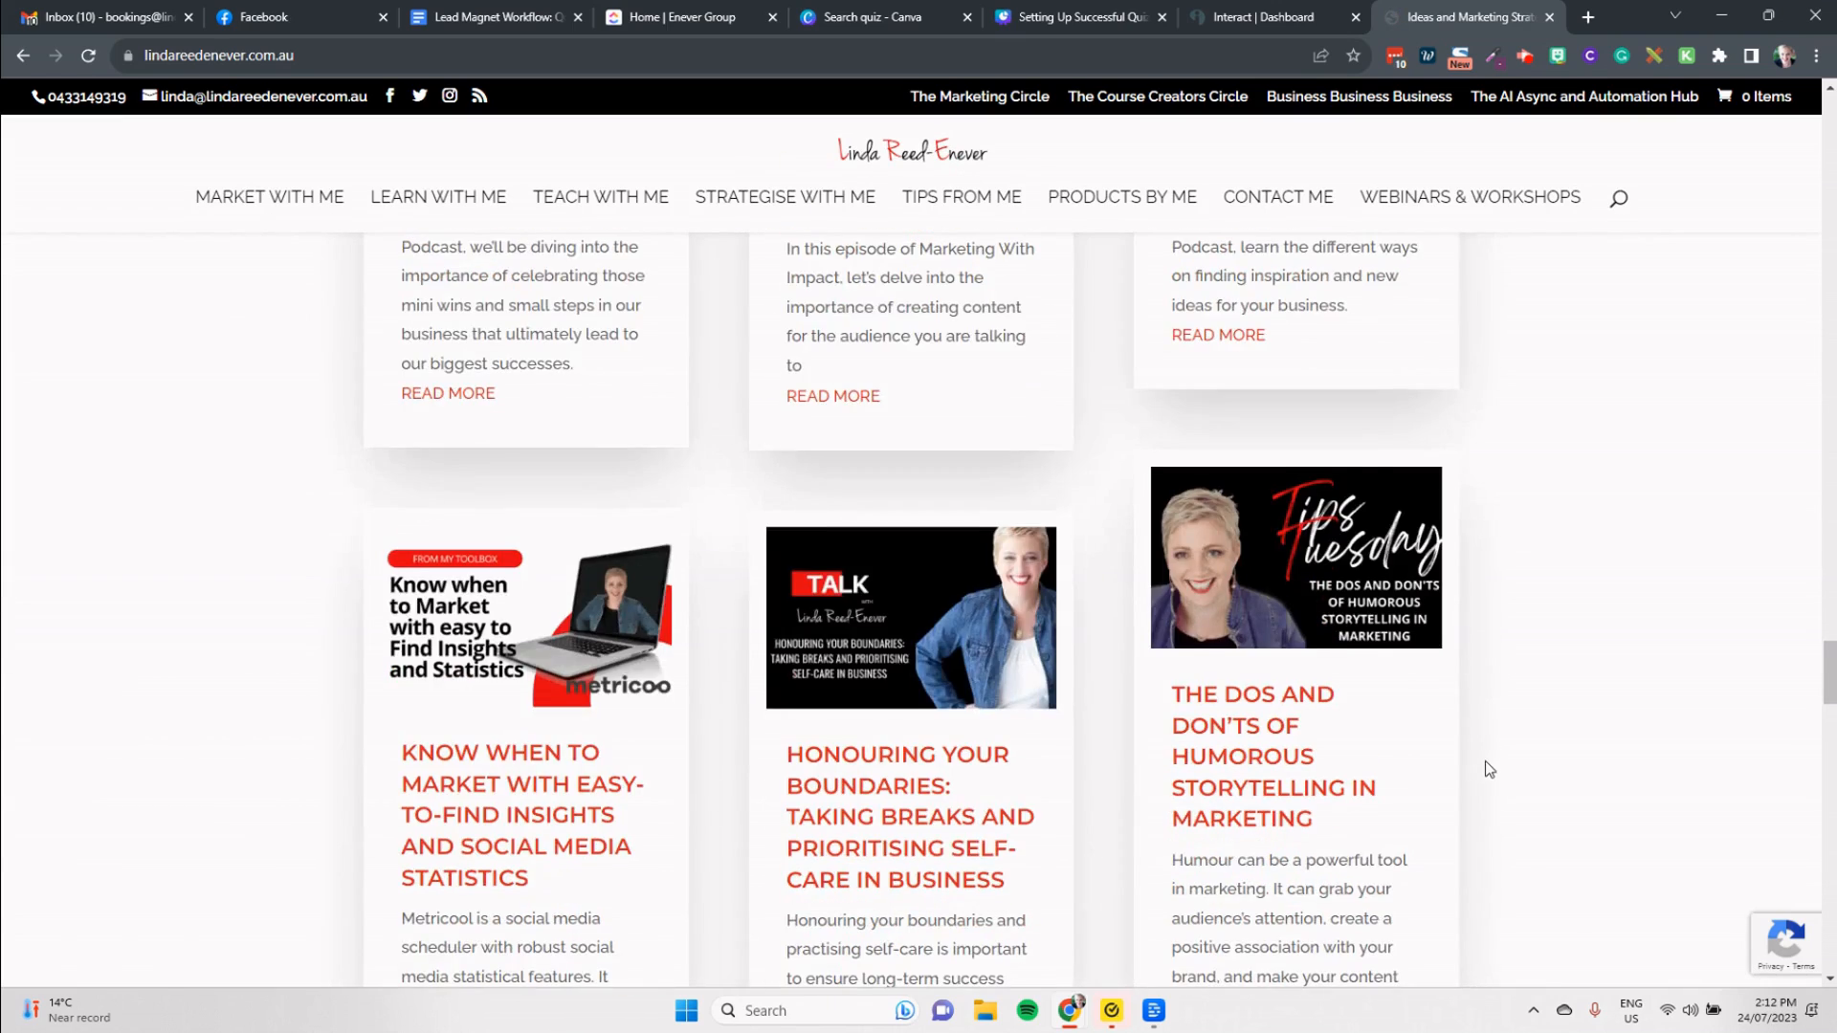
{"action": "left_click", "coordinate": [442, 786]}
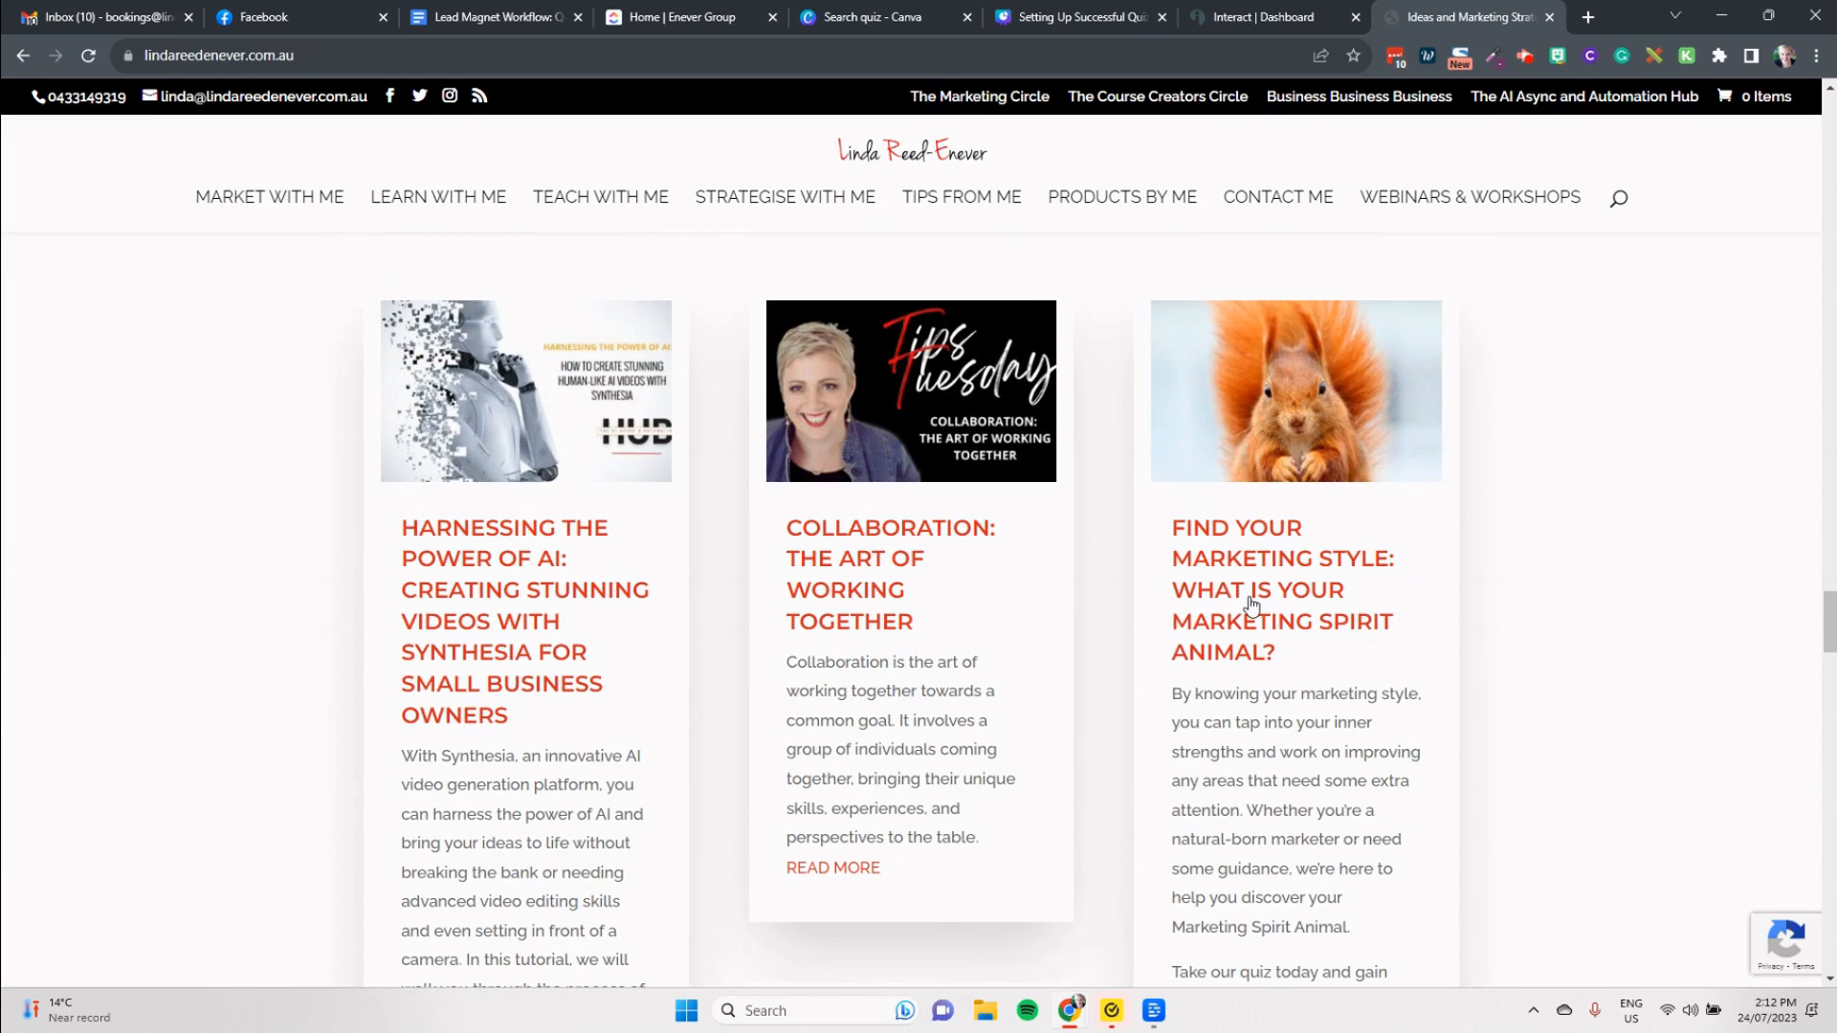
{"action": "left_click", "coordinate": [1251, 605]}
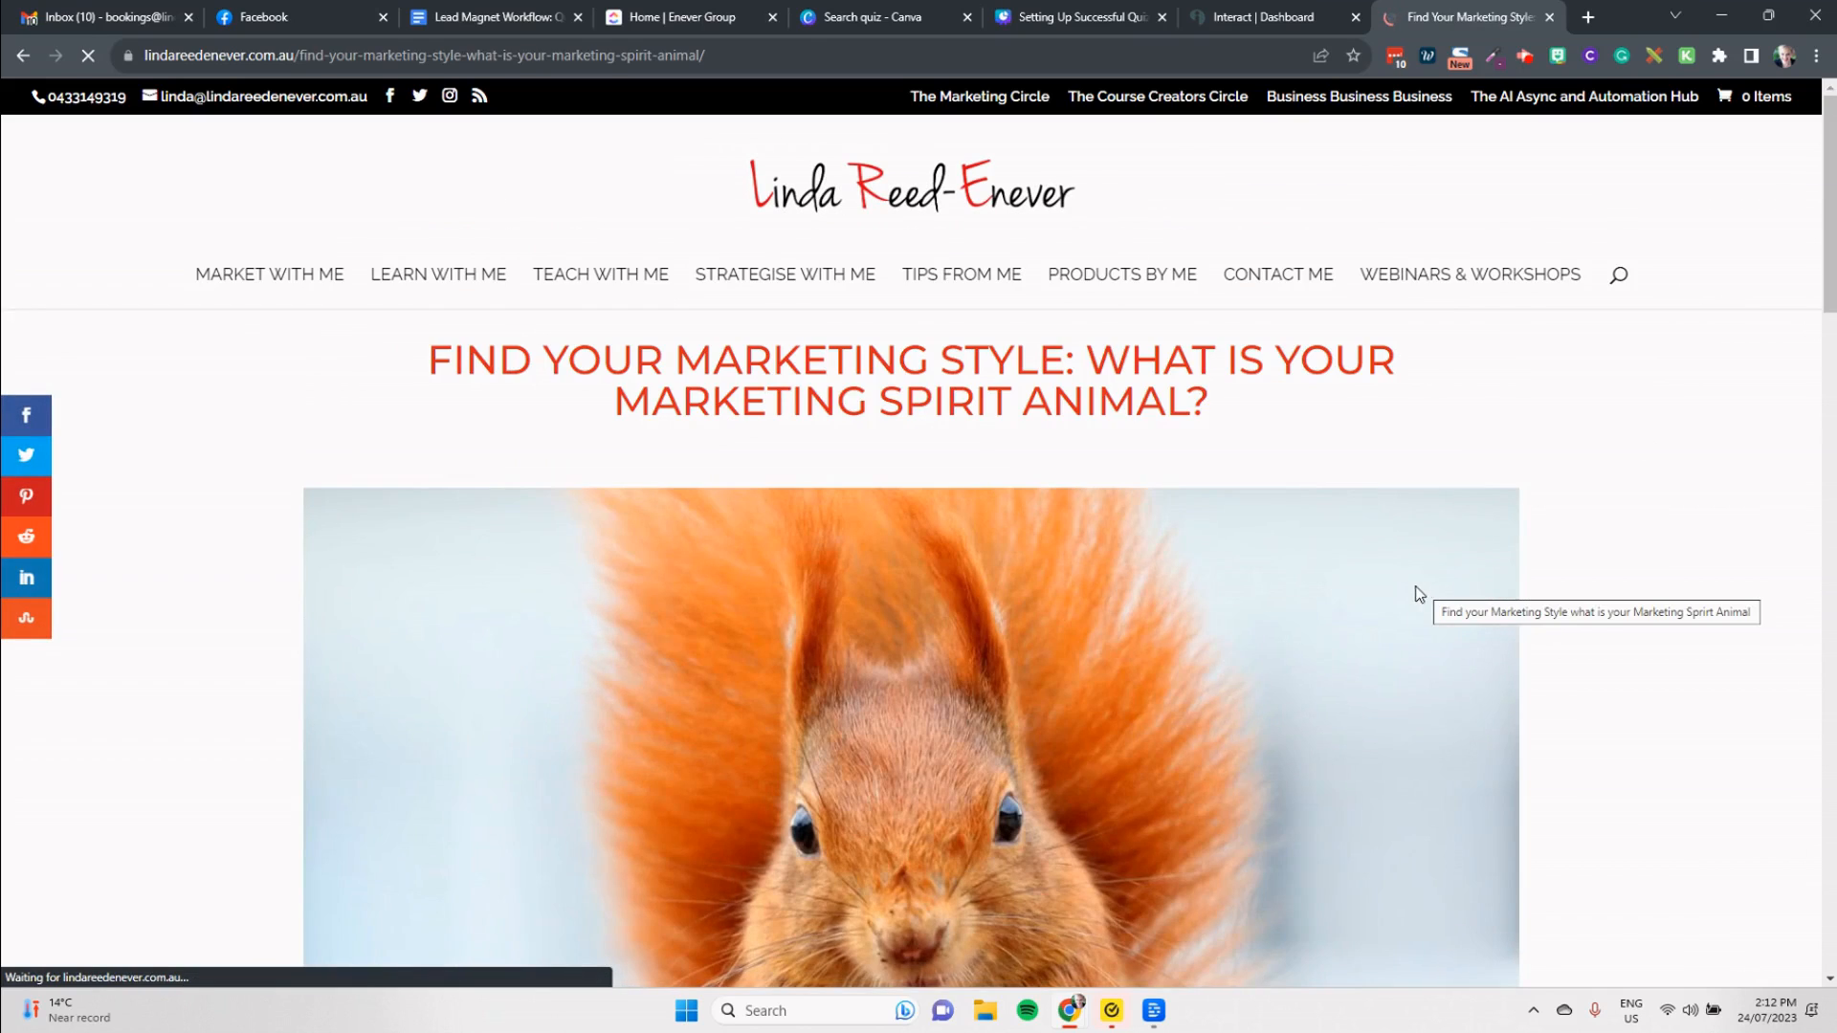
Step: Read through the post and start its embedded "Find Your Marketing Spirit Animal" quiz to view the first question
{"action": "scroll", "coordinate": [1418, 593], "scroll_direction": "down", "scroll_amount": 8}
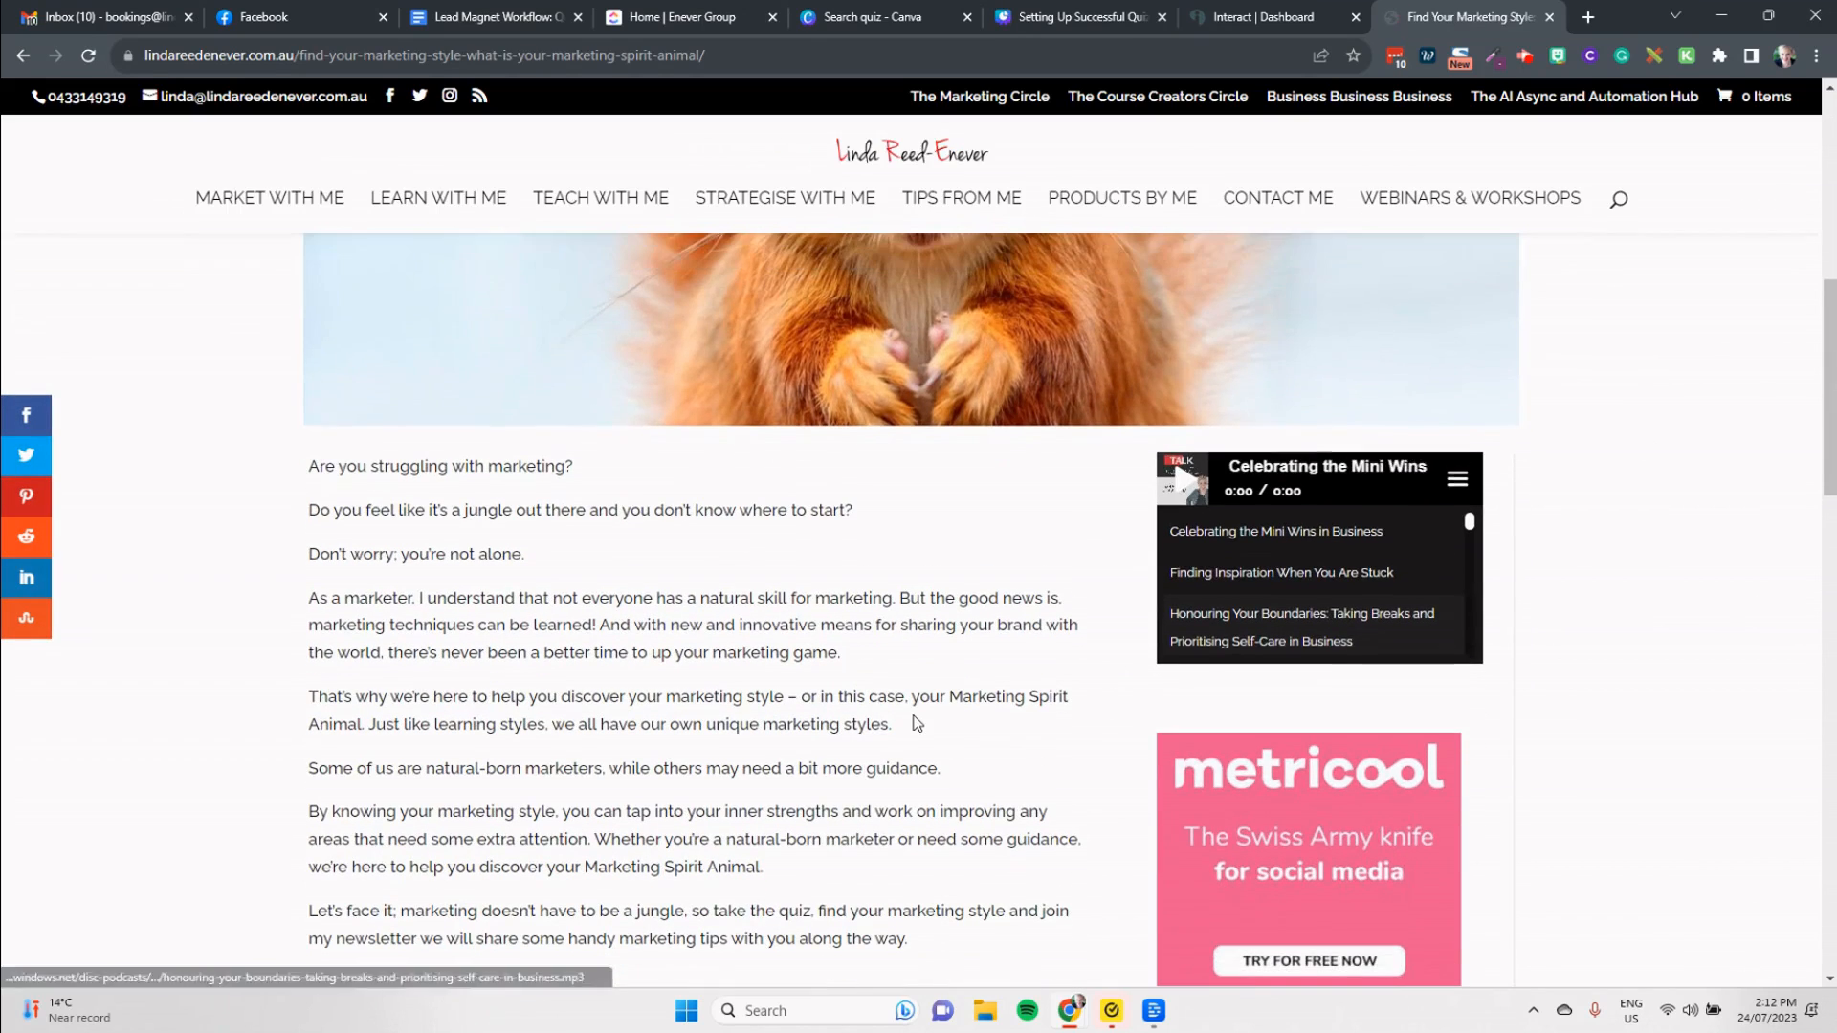
{"action": "scroll", "coordinate": [909, 727], "scroll_direction": "down", "scroll_amount": 4}
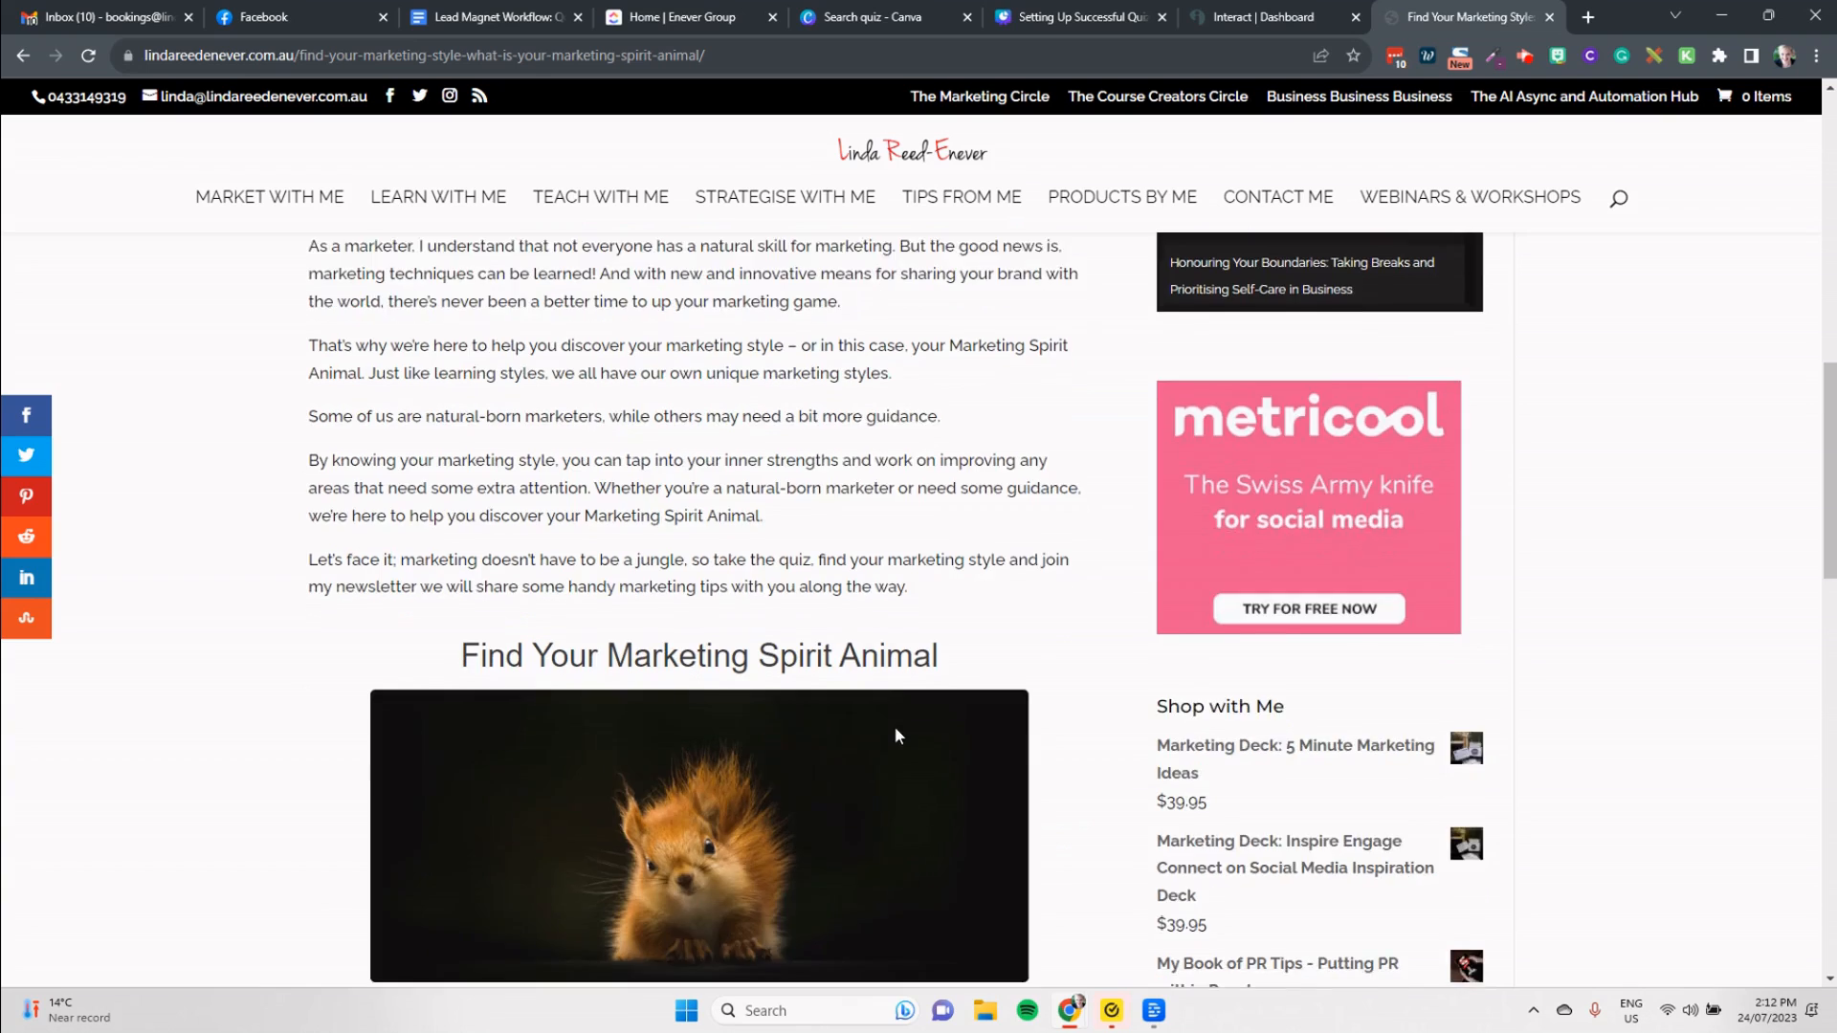
{"action": "scroll", "coordinate": [895, 735], "scroll_direction": "down", "scroll_amount": 4}
{"action": "left_click", "coordinate": [844, 664]}
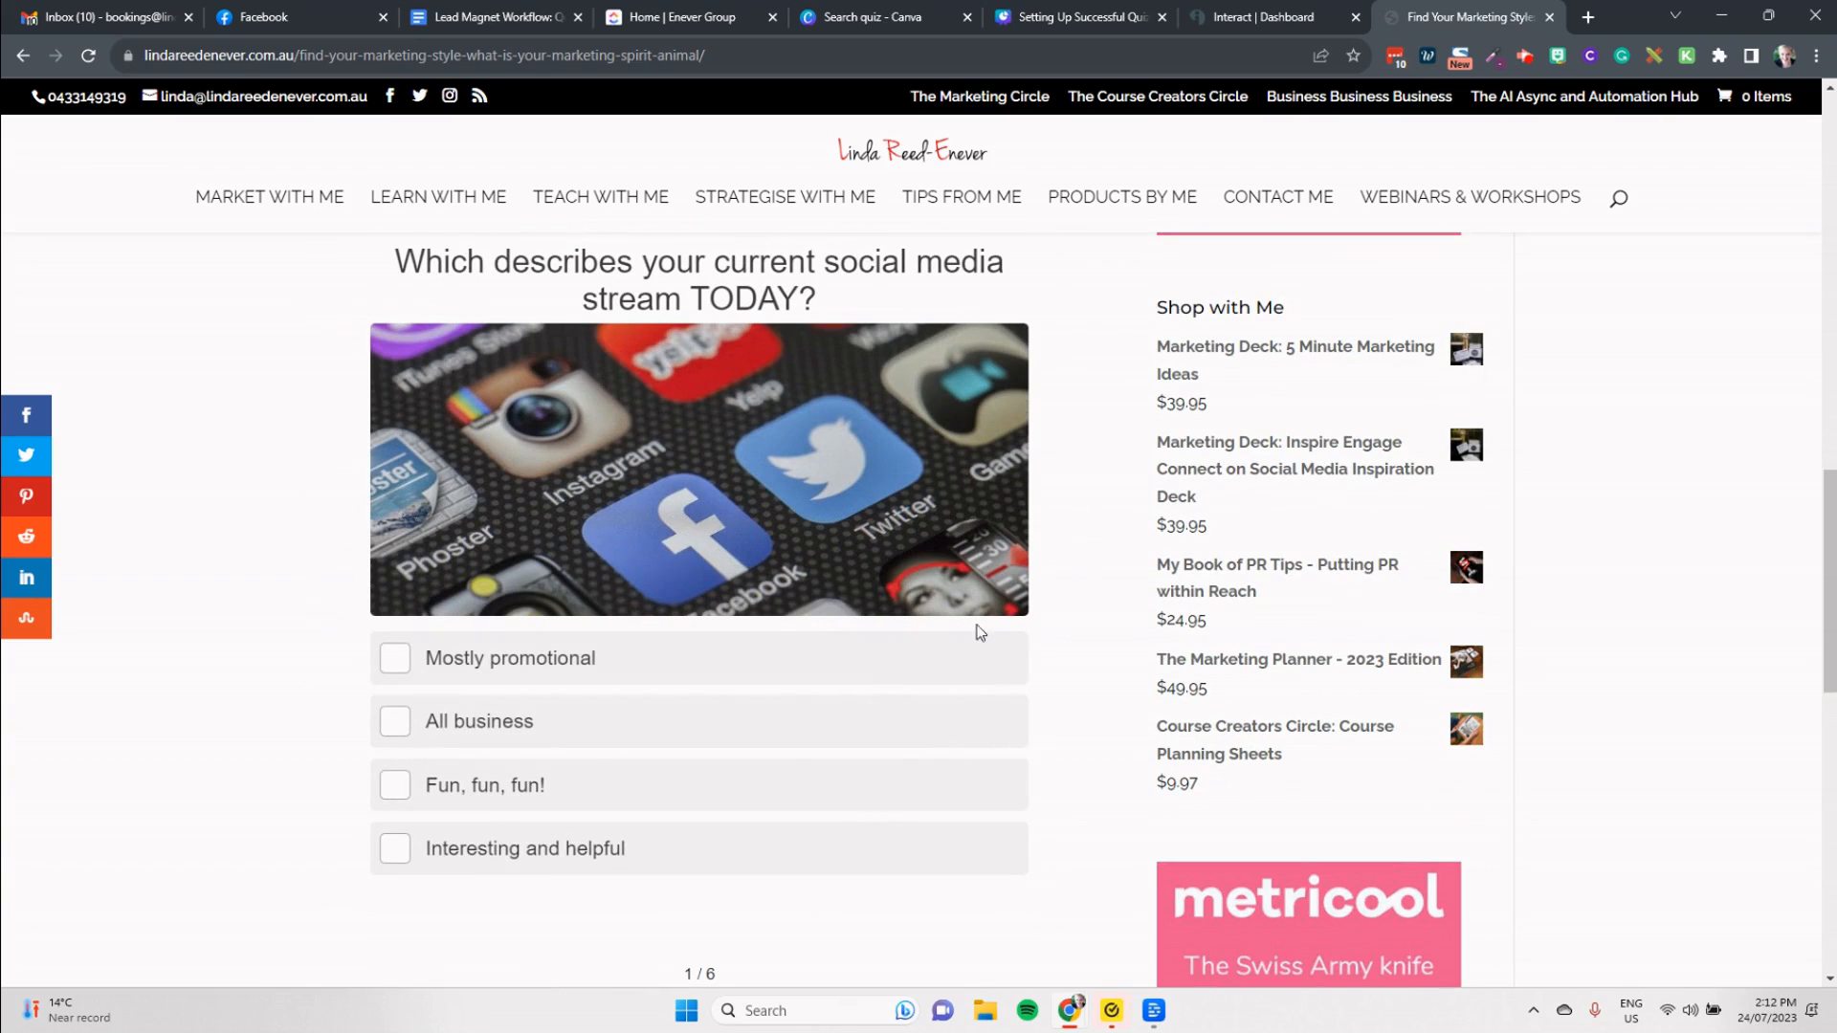
{"action": "scroll", "coordinate": [981, 632], "scroll_direction": "up", "scroll_amount": 5}
Step: Return to Interact, go to the list of quizzes, and open the analytics of "Find Your Marketing Spirit Animal"
{"action": "left_click", "coordinate": [1246, 12]}
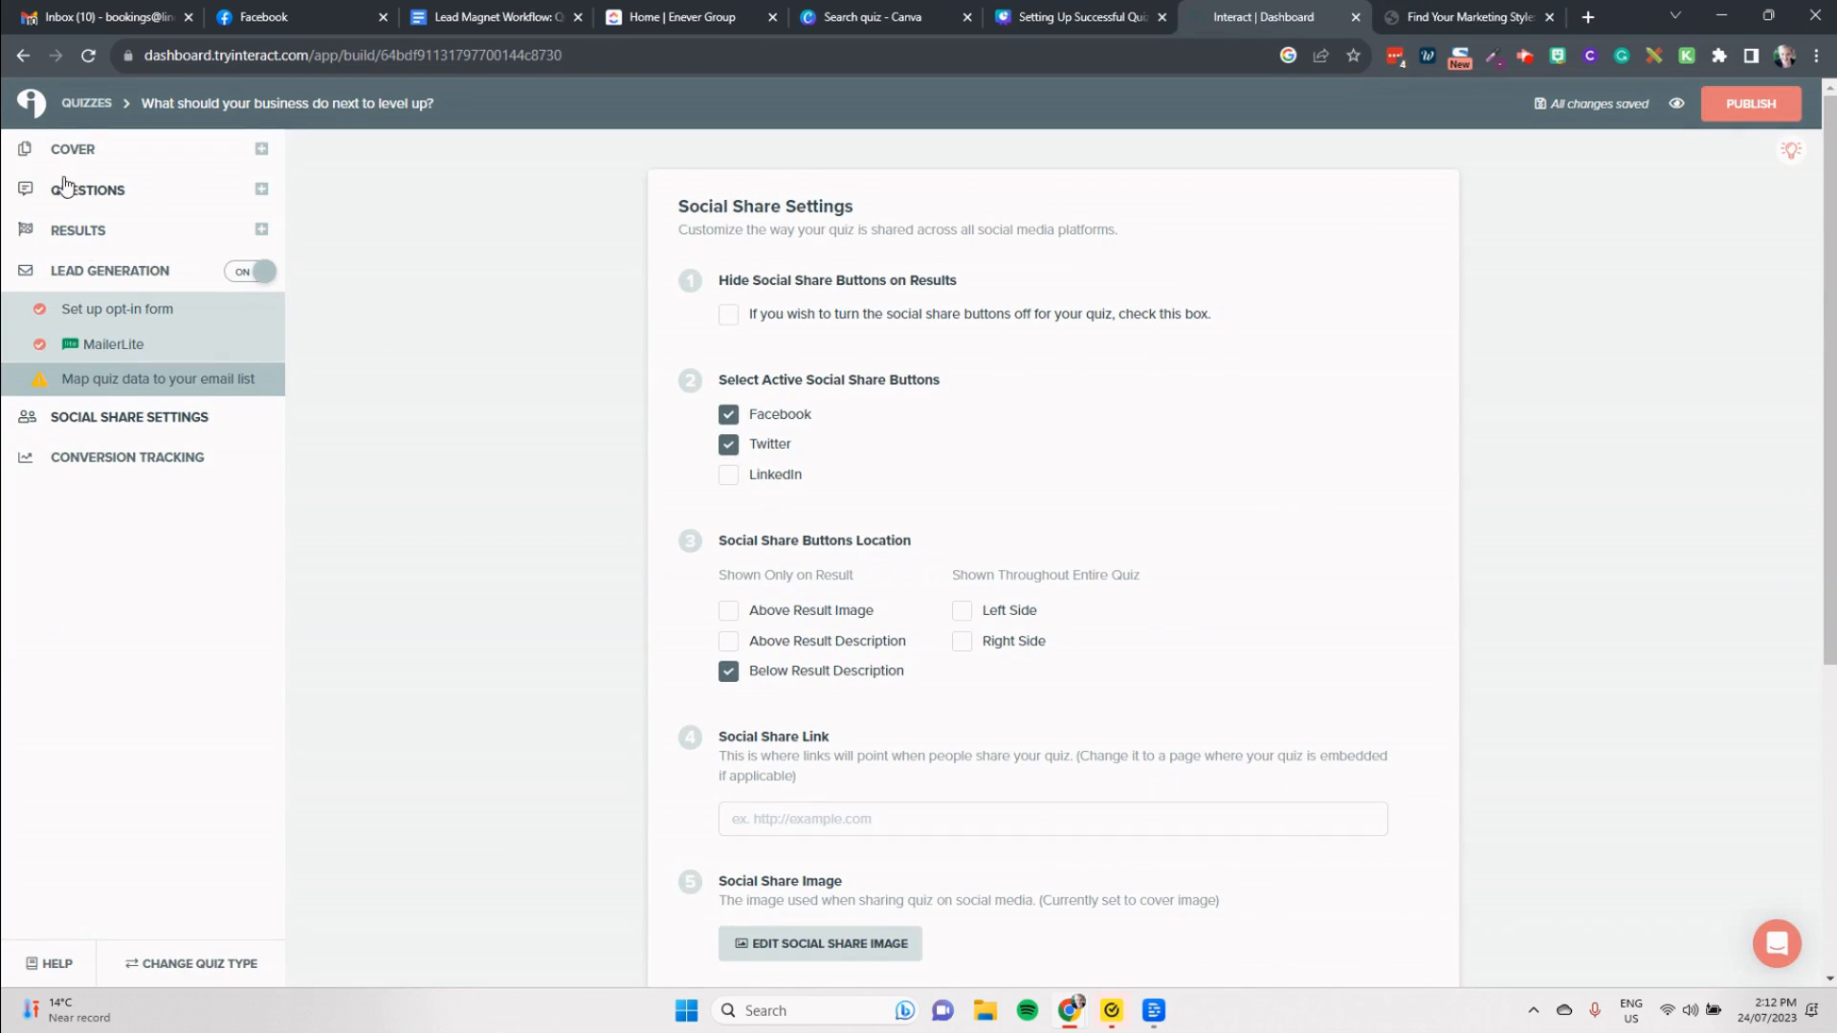
{"action": "left_click", "coordinate": [73, 109]}
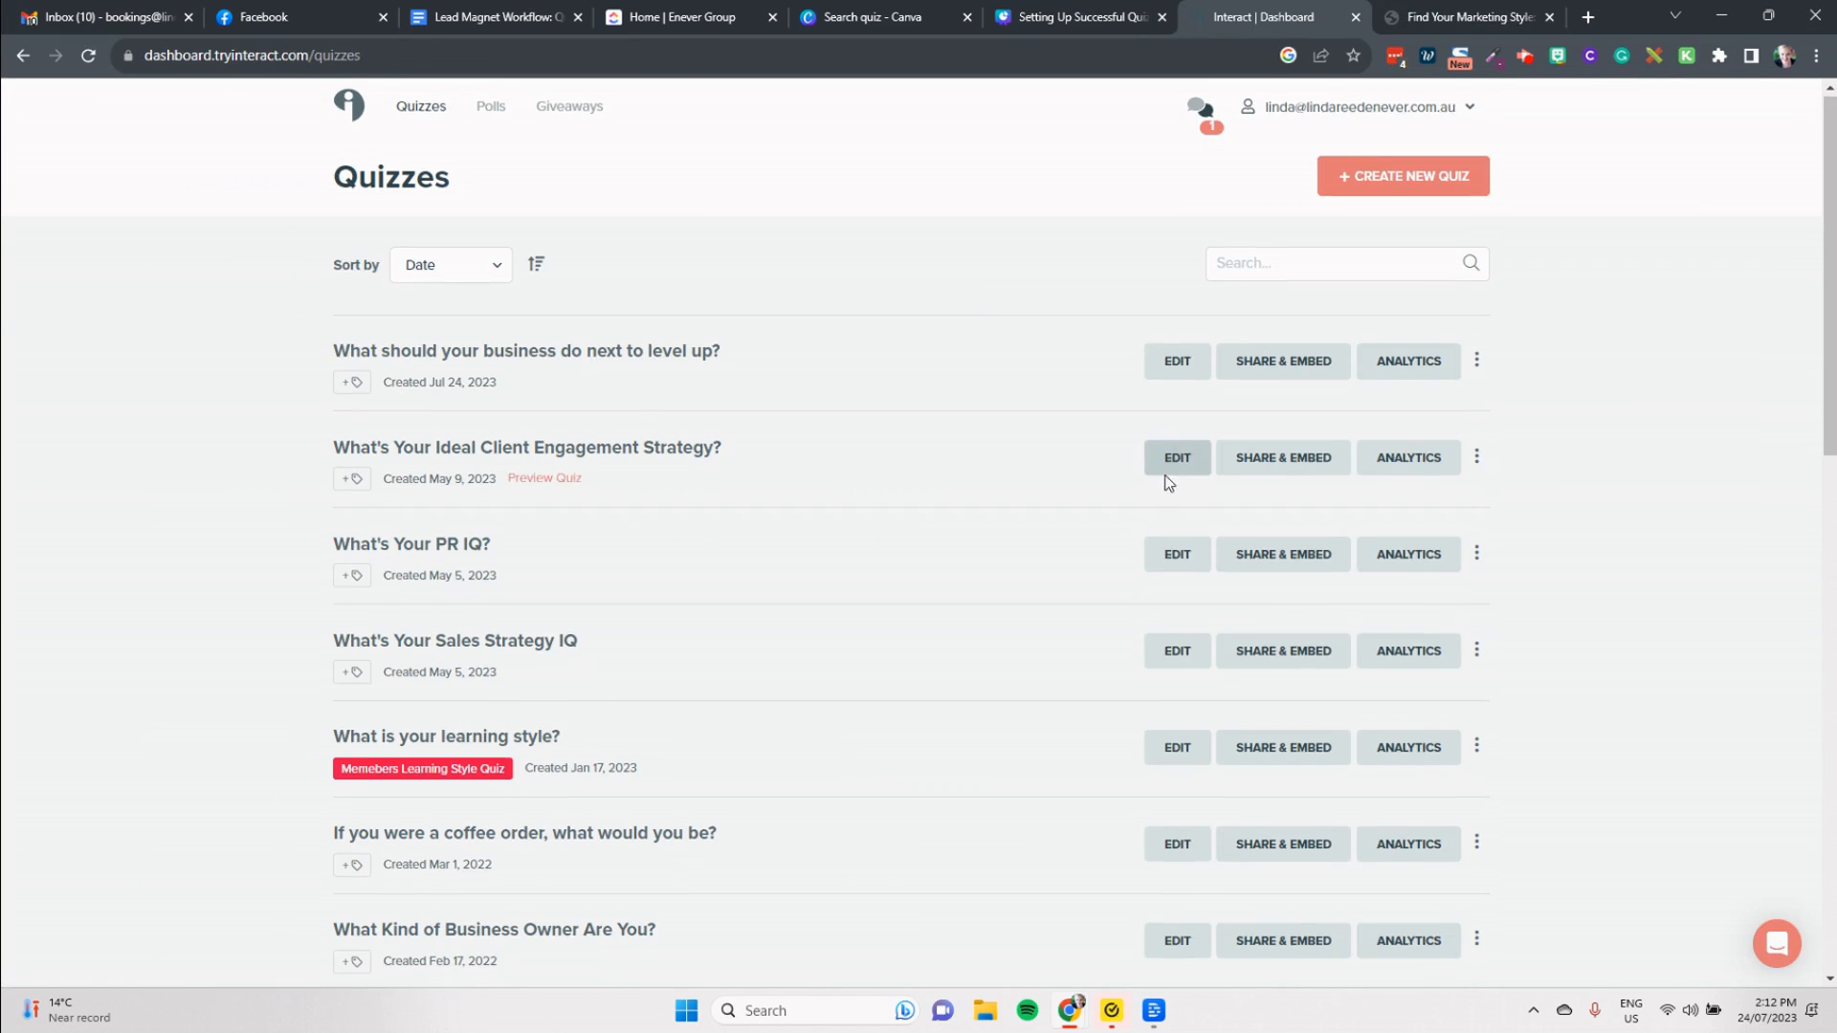
{"action": "scroll", "coordinate": [1164, 479], "scroll_direction": "down", "scroll_amount": 11}
{"action": "scroll", "coordinate": [1220, 727], "scroll_direction": "down", "scroll_amount": 3}
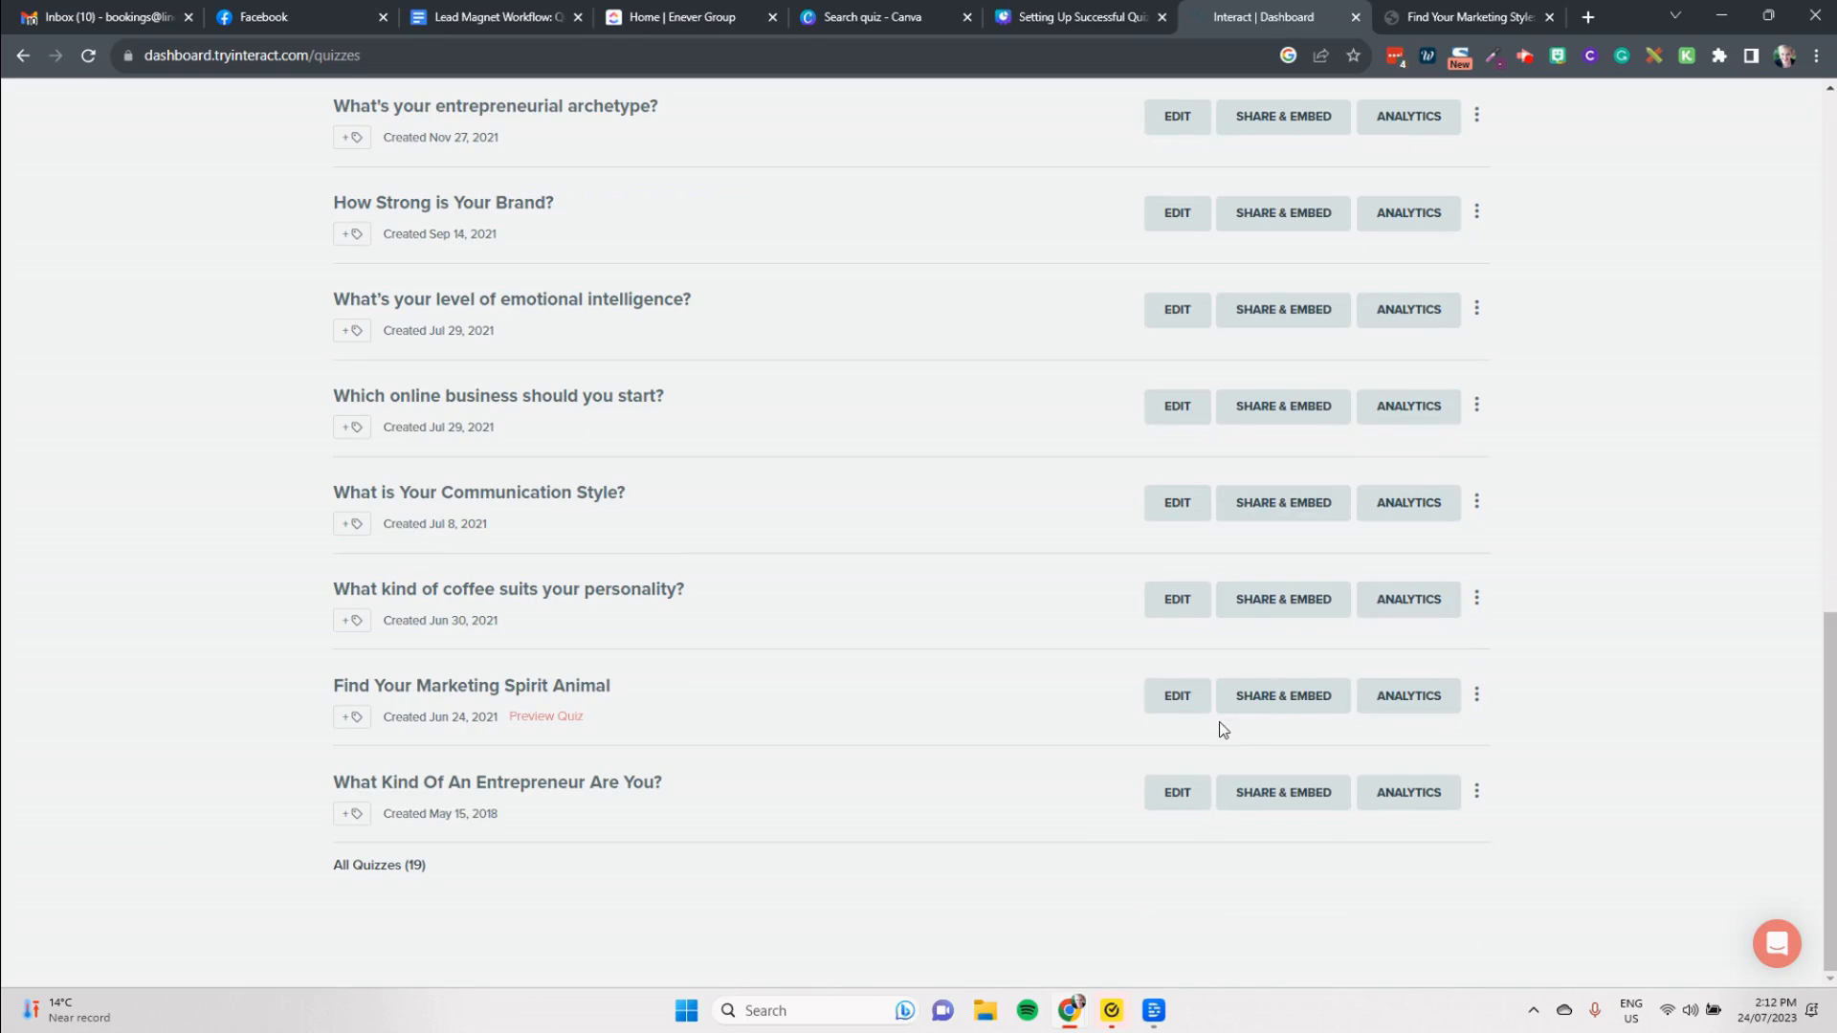
{"action": "left_click", "coordinate": [1402, 699]}
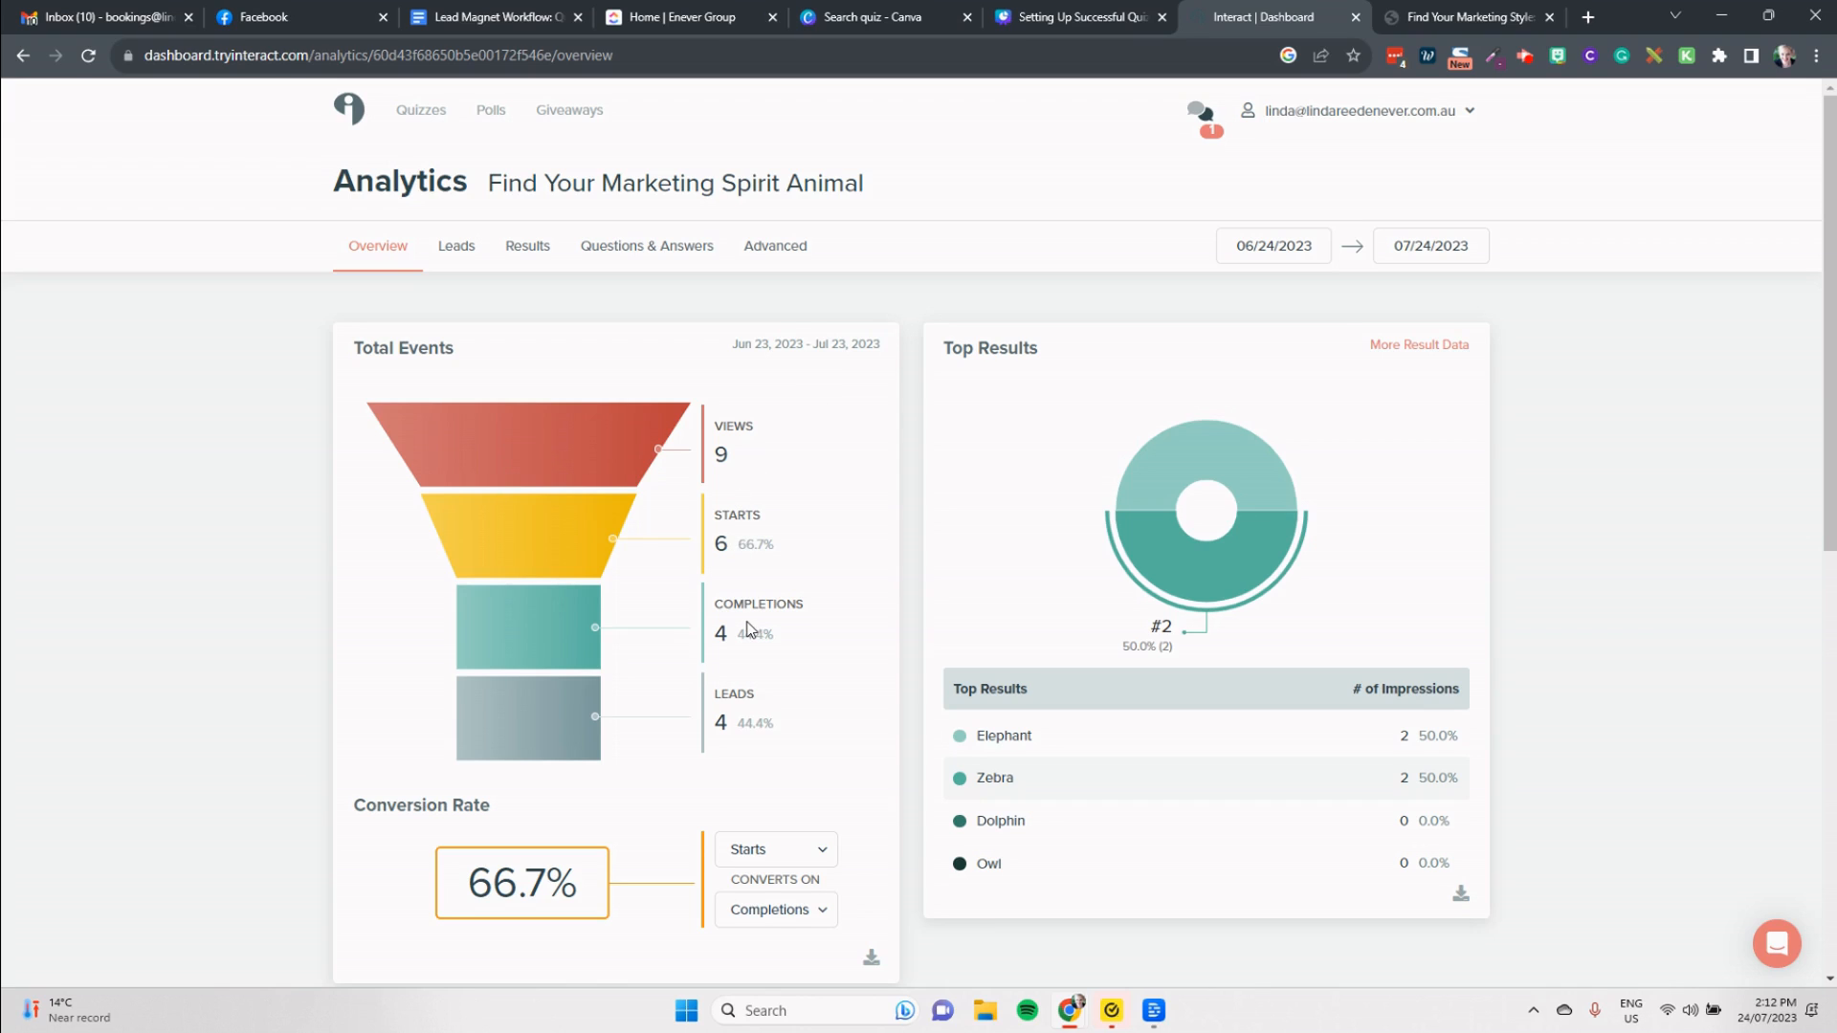
Step: Review the quiz's overview analytics, collected leads, results, questions and answers, and advanced event charts
{"action": "scroll", "coordinate": [717, 639], "scroll_direction": "down", "scroll_amount": 1}
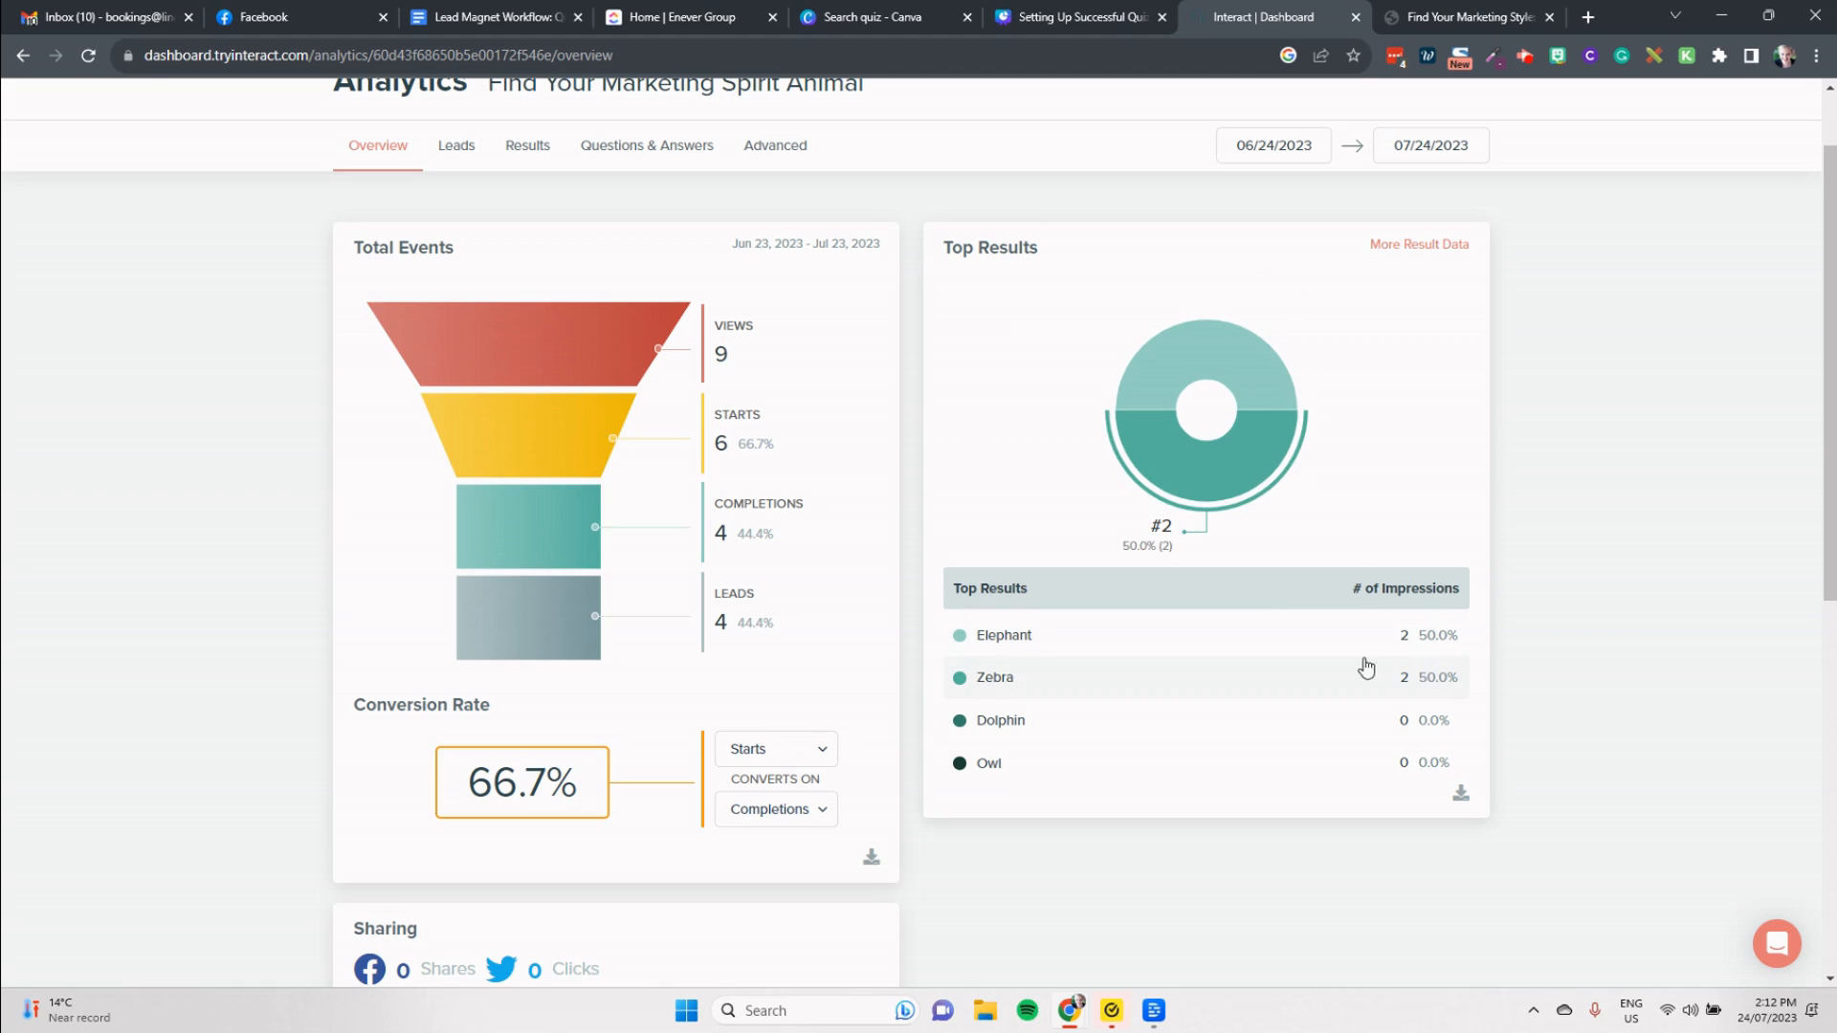
{"action": "scroll", "coordinate": [607, 750], "scroll_direction": "down", "scroll_amount": 5}
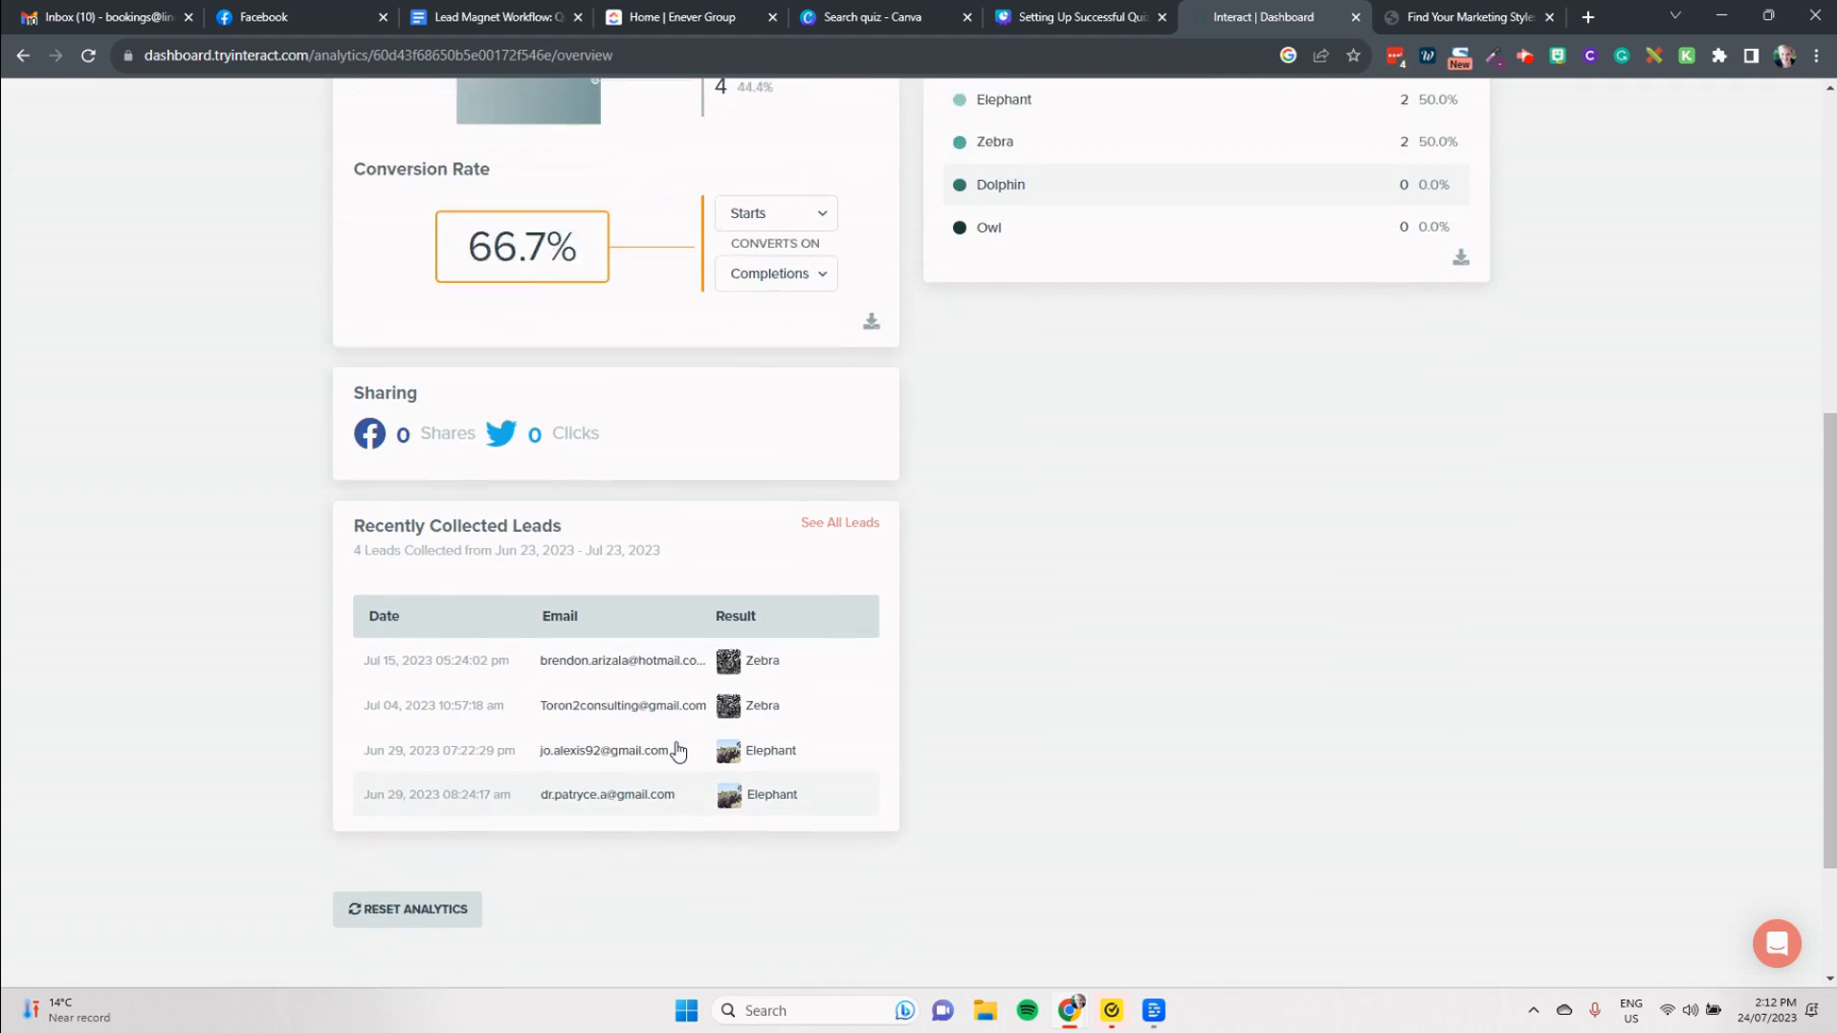
{"action": "scroll", "coordinate": [678, 750], "scroll_direction": "up", "scroll_amount": 6}
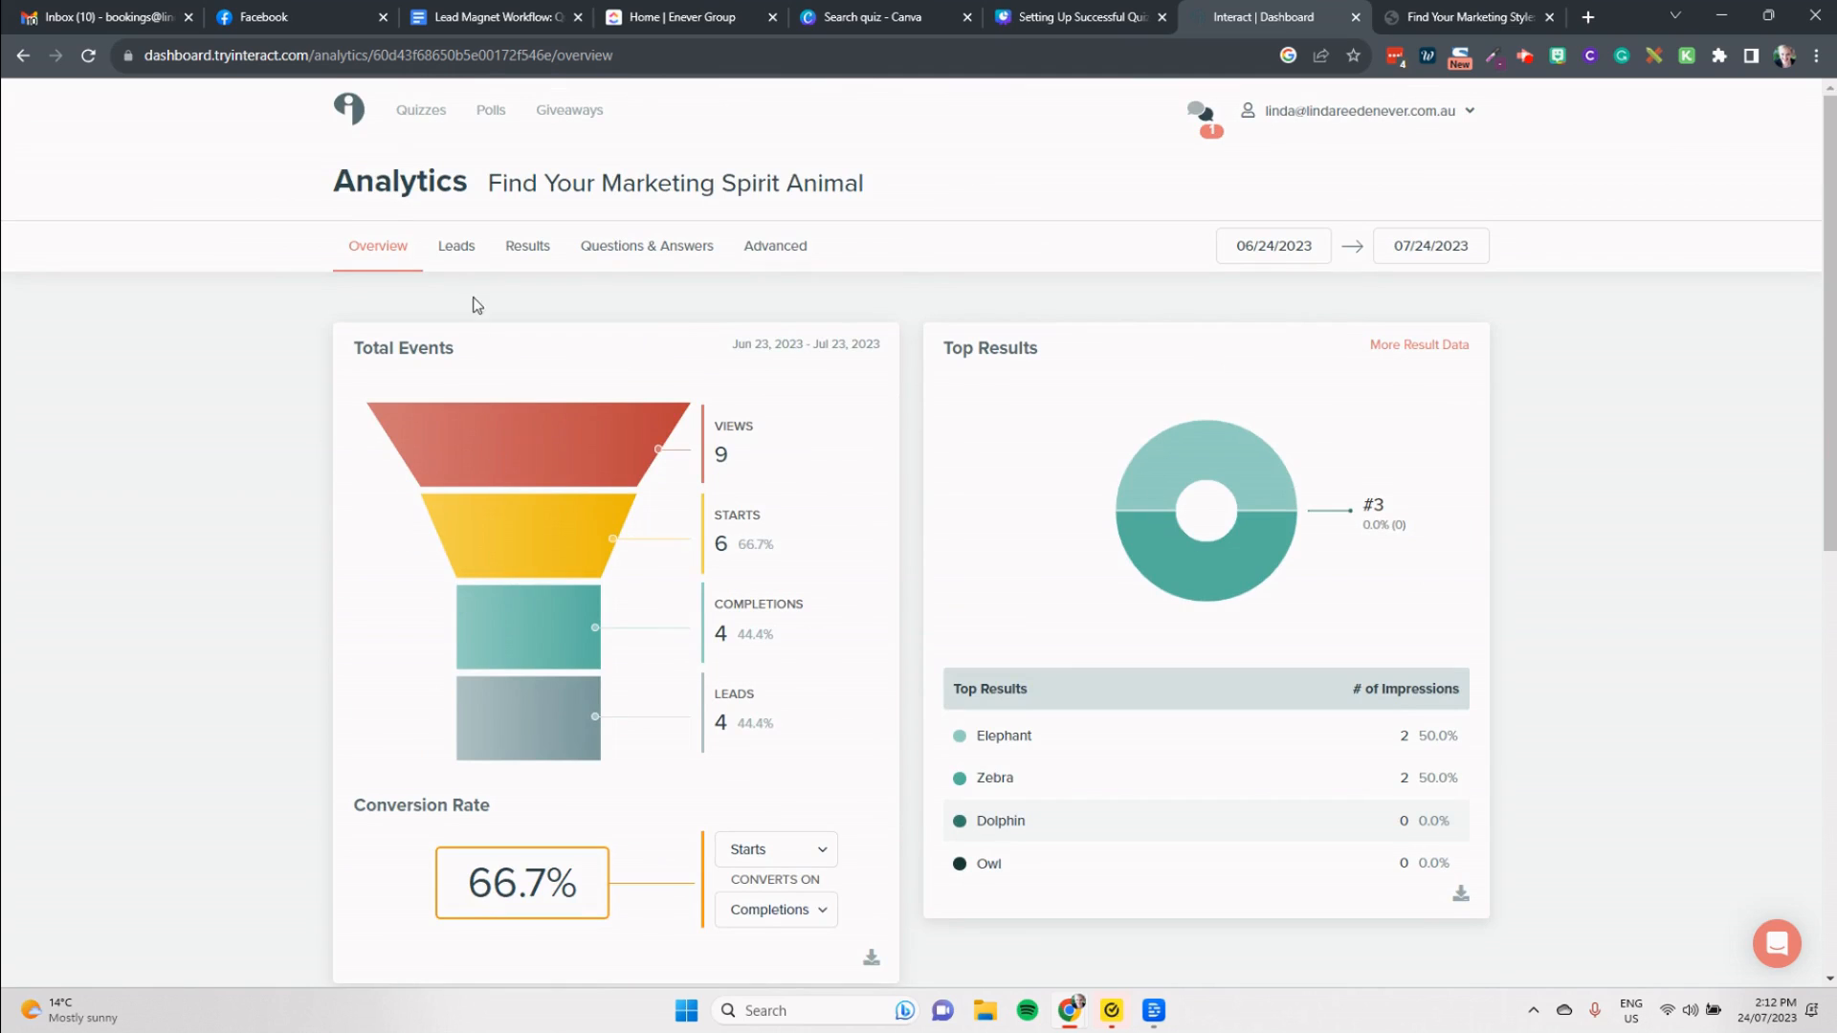
{"action": "left_click", "coordinate": [459, 253]}
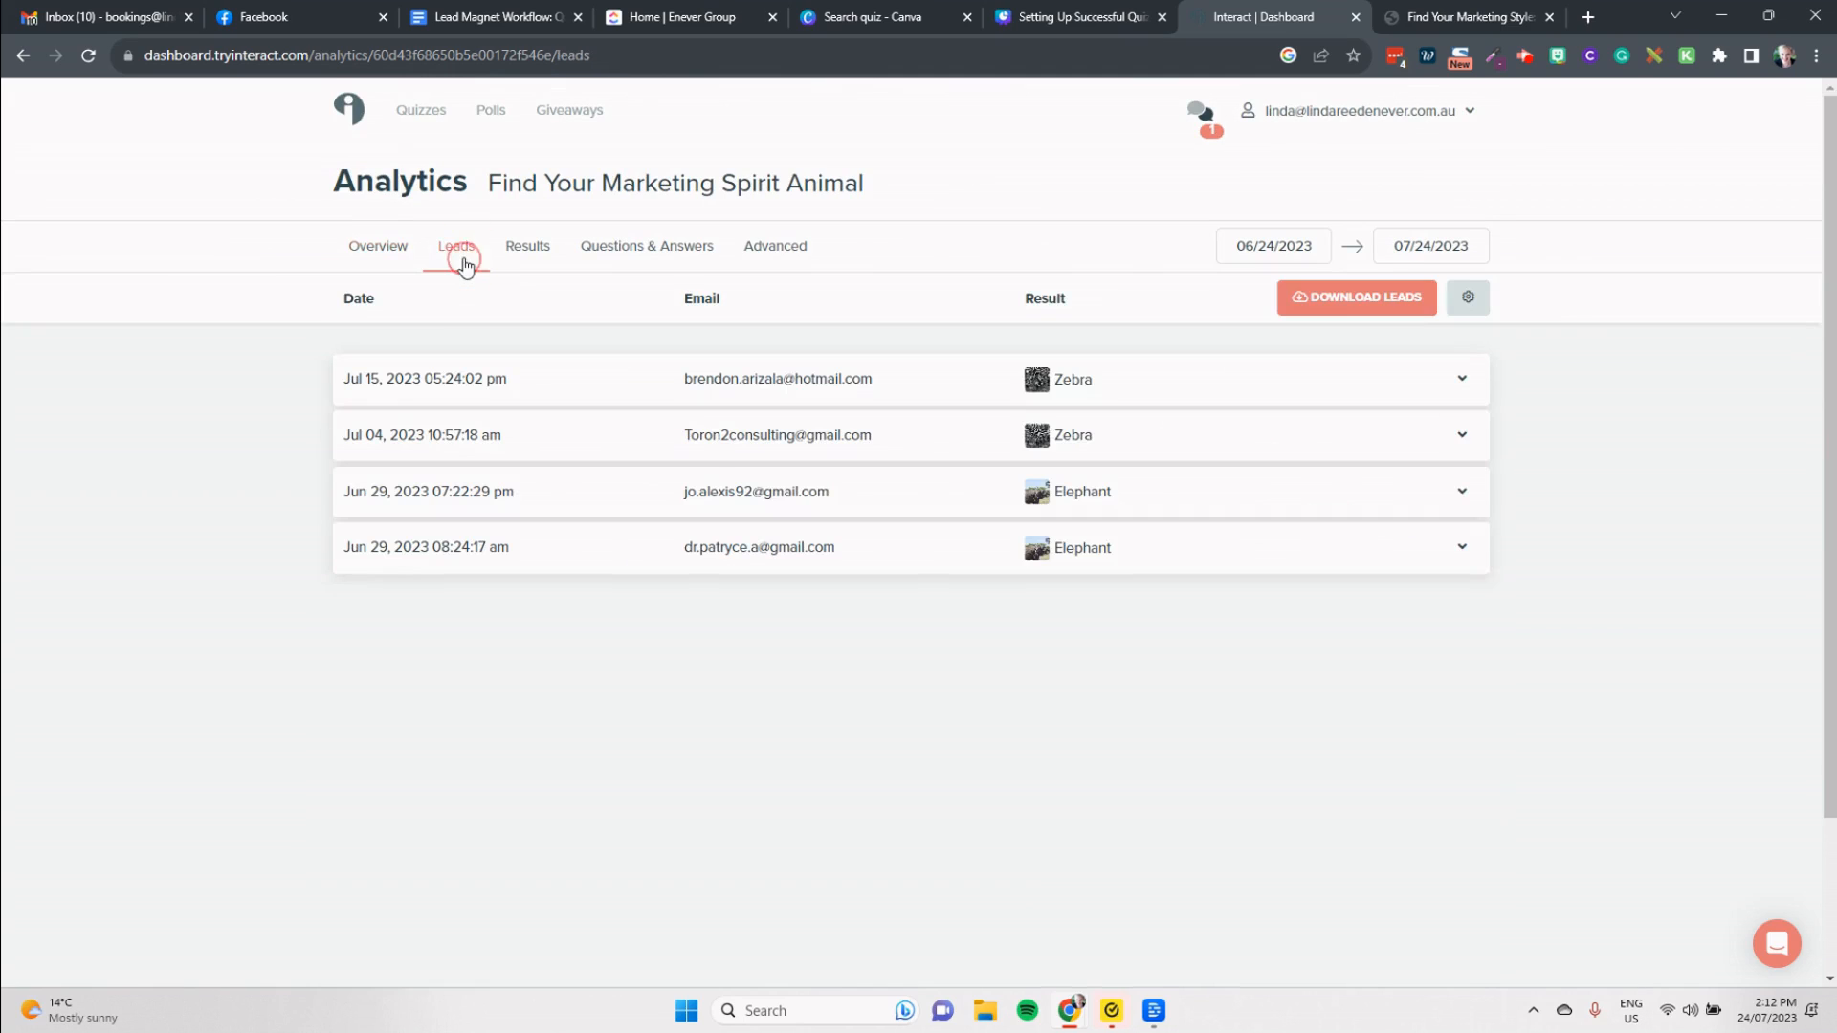
{"action": "left_click", "coordinate": [519, 261]}
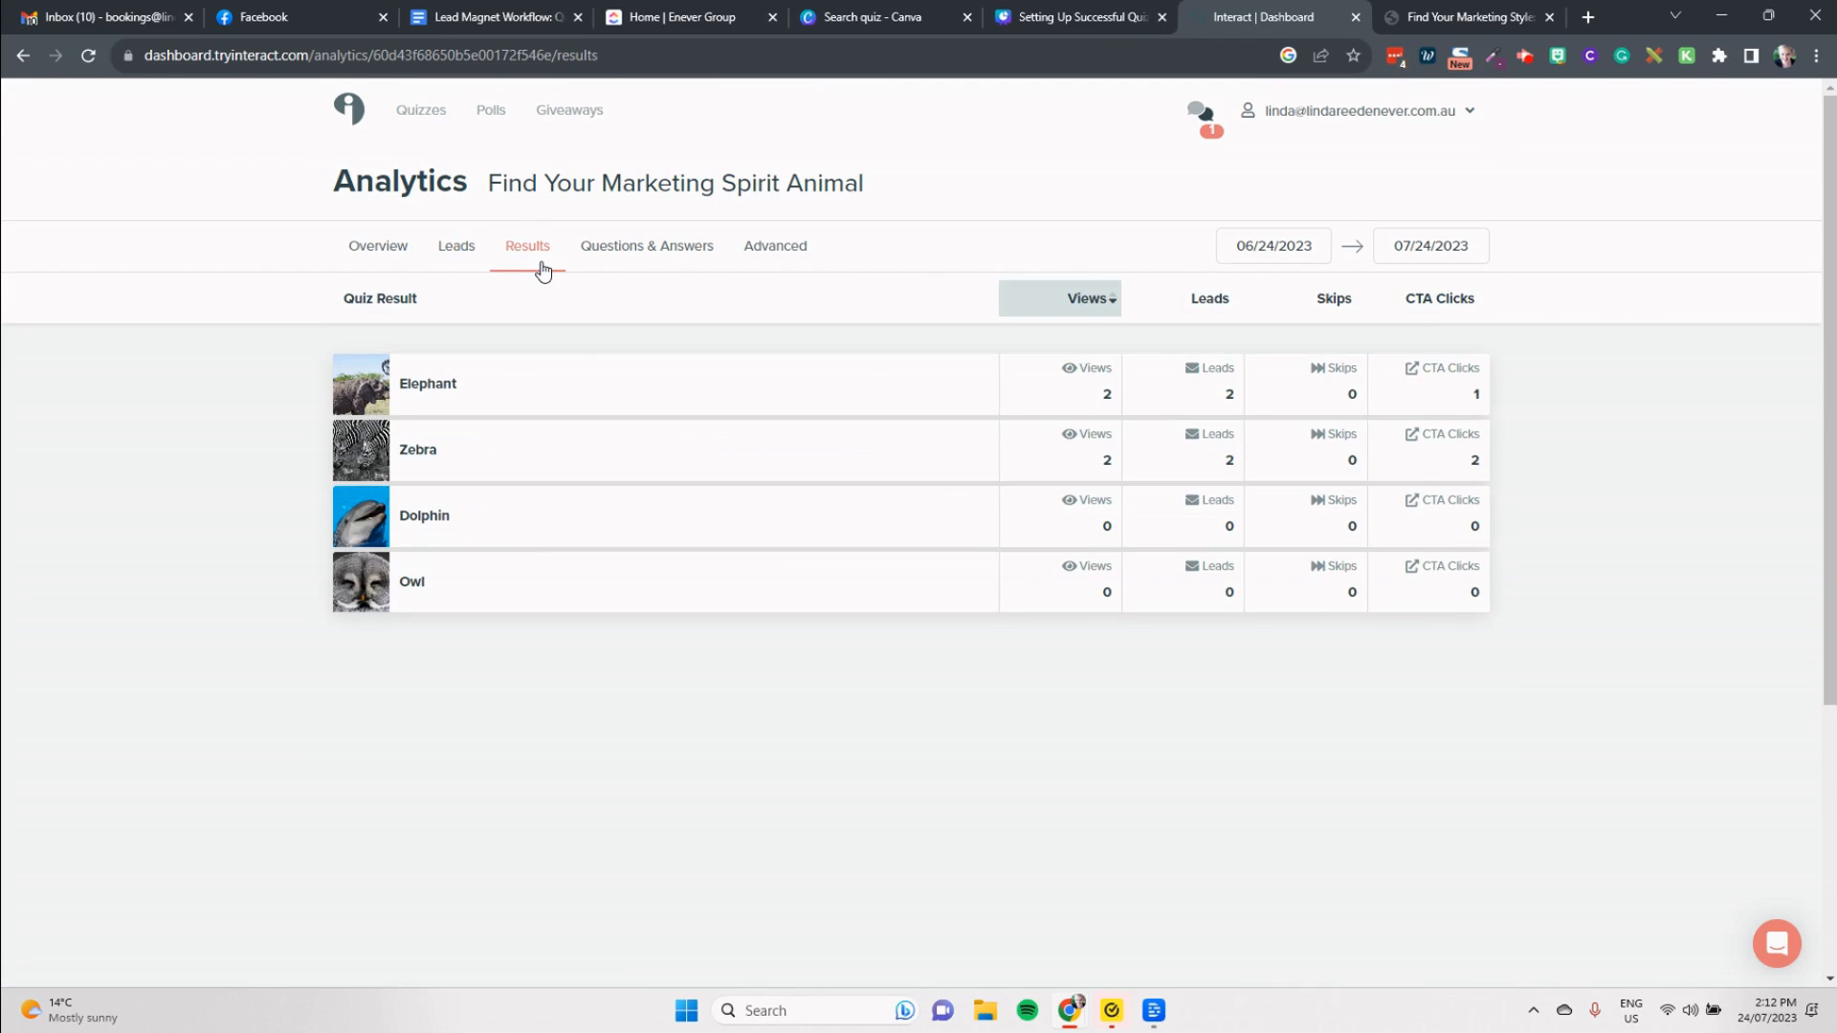
{"action": "left_click", "coordinate": [590, 260]}
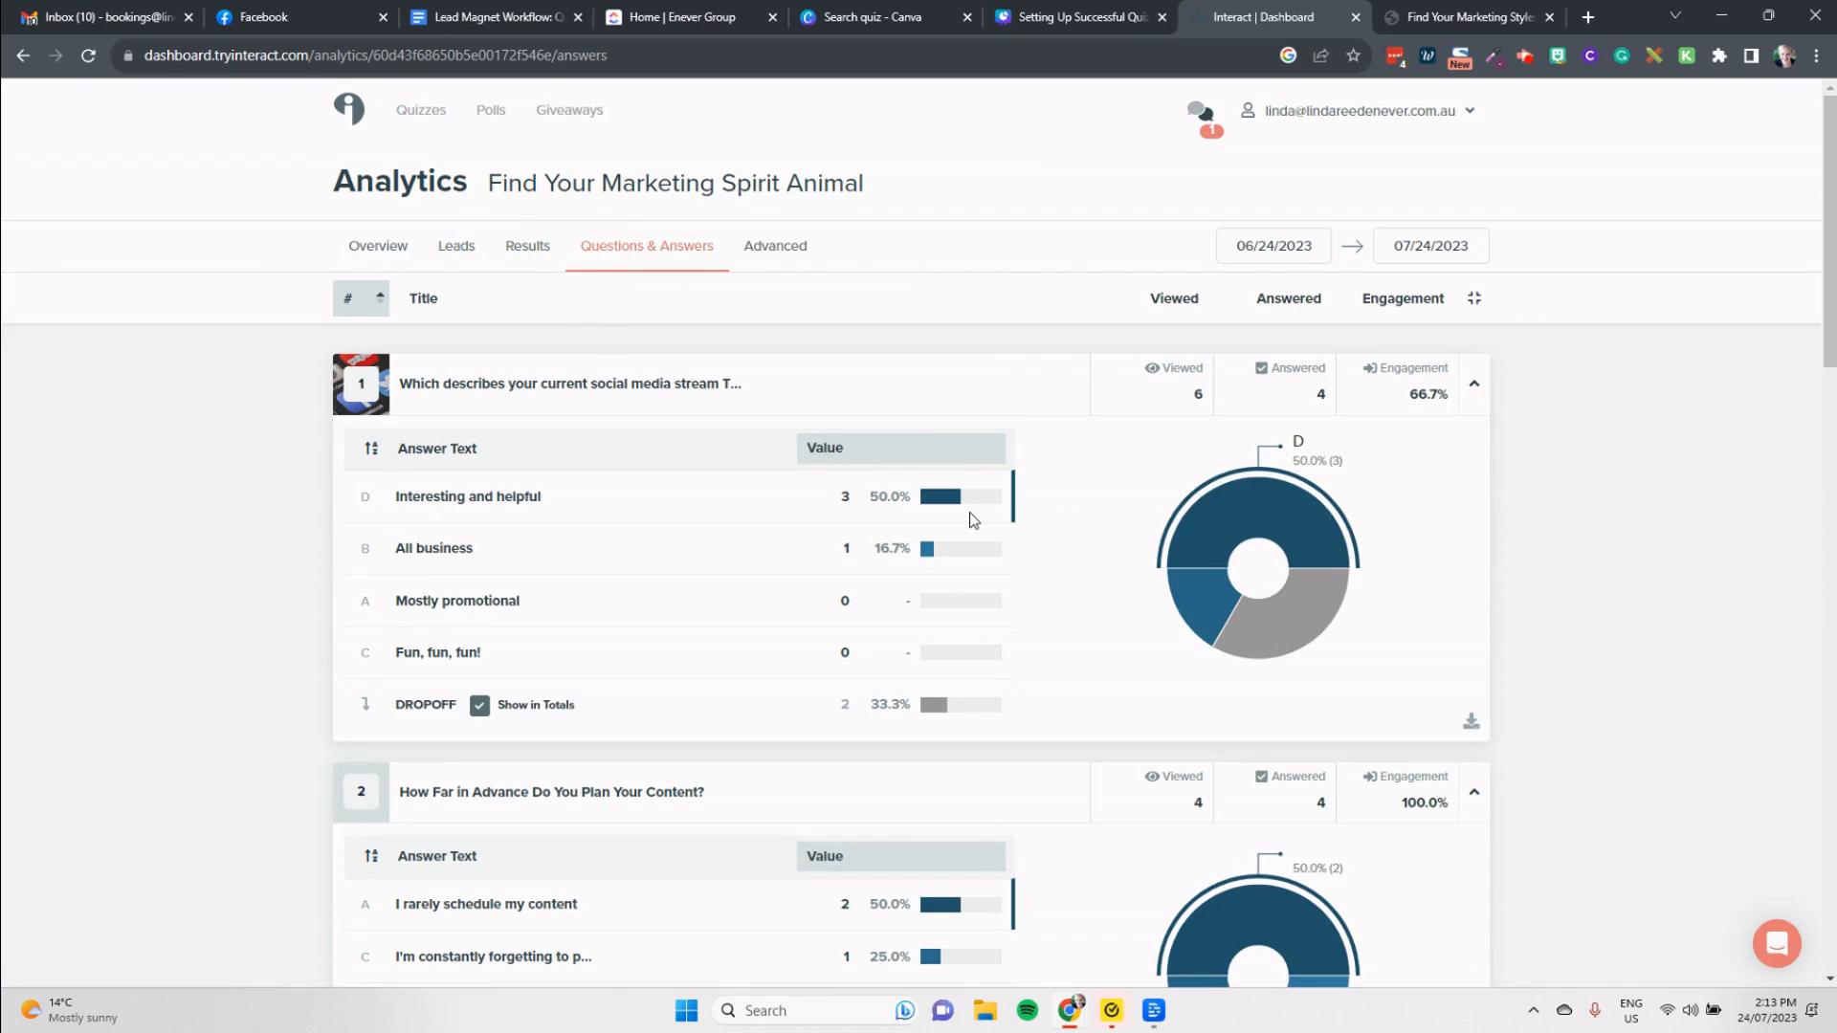
{"action": "left_click", "coordinate": [806, 257]}
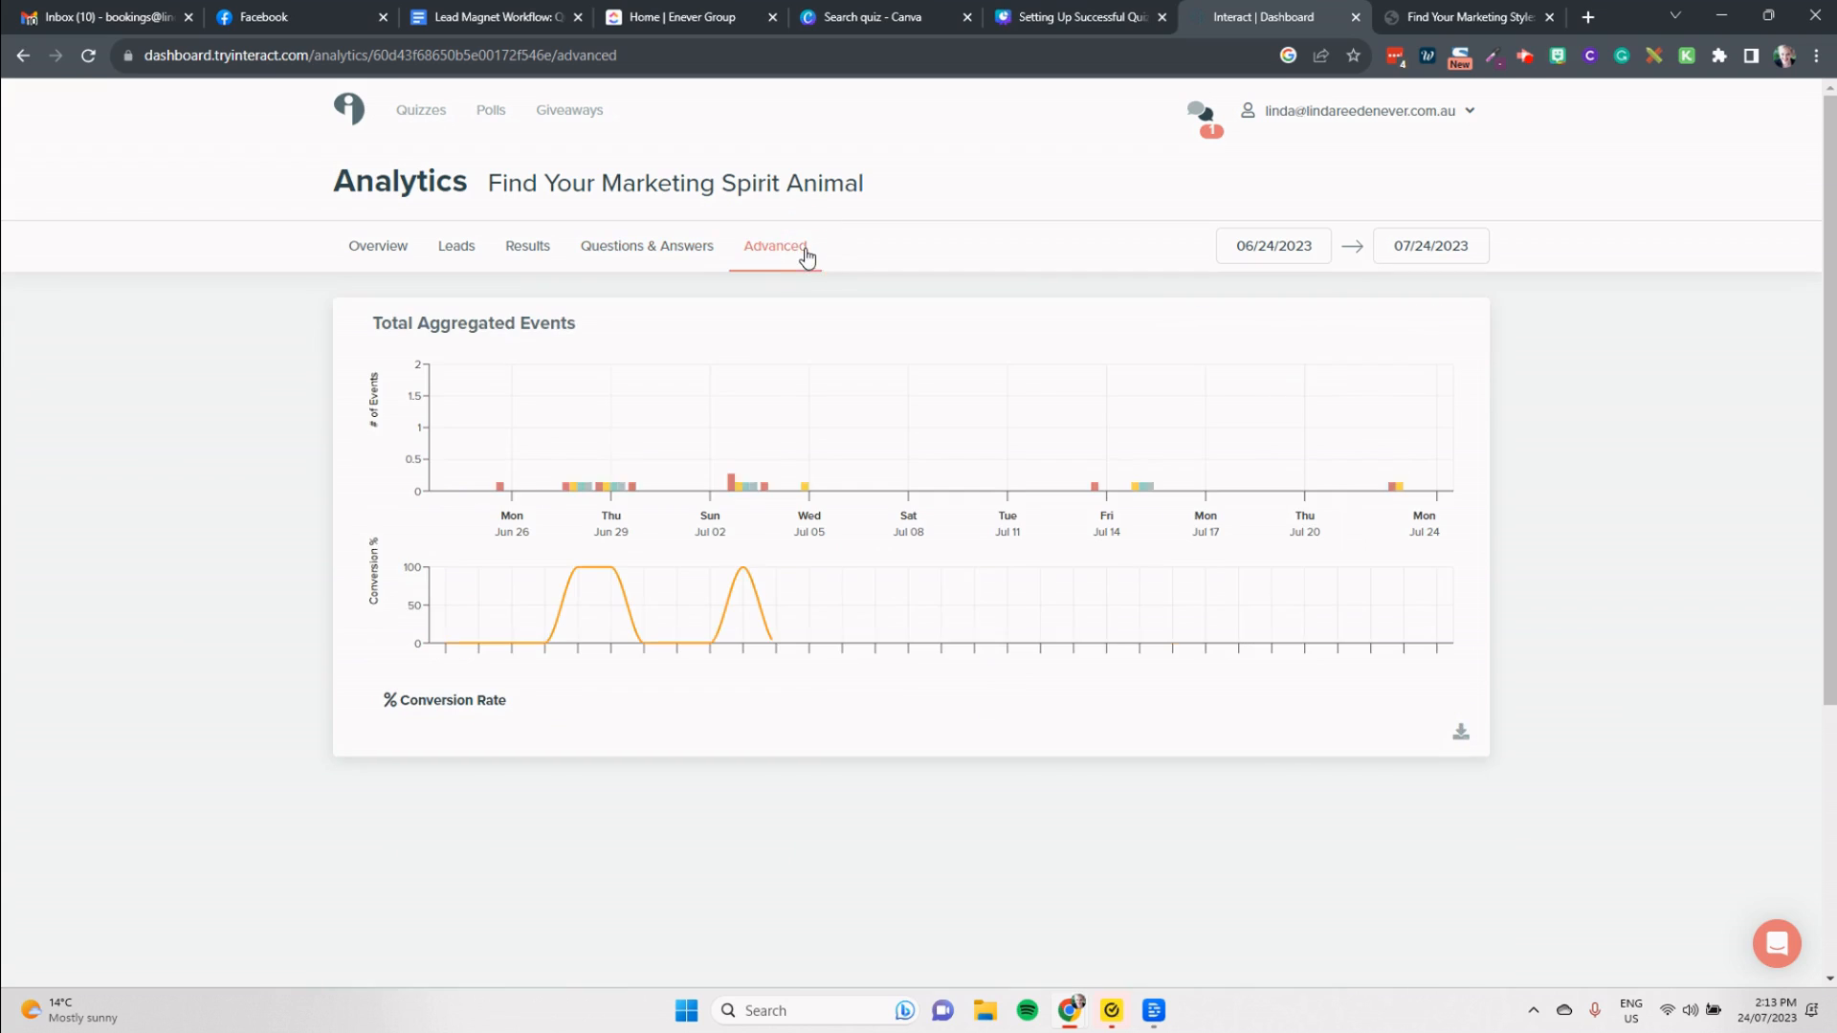